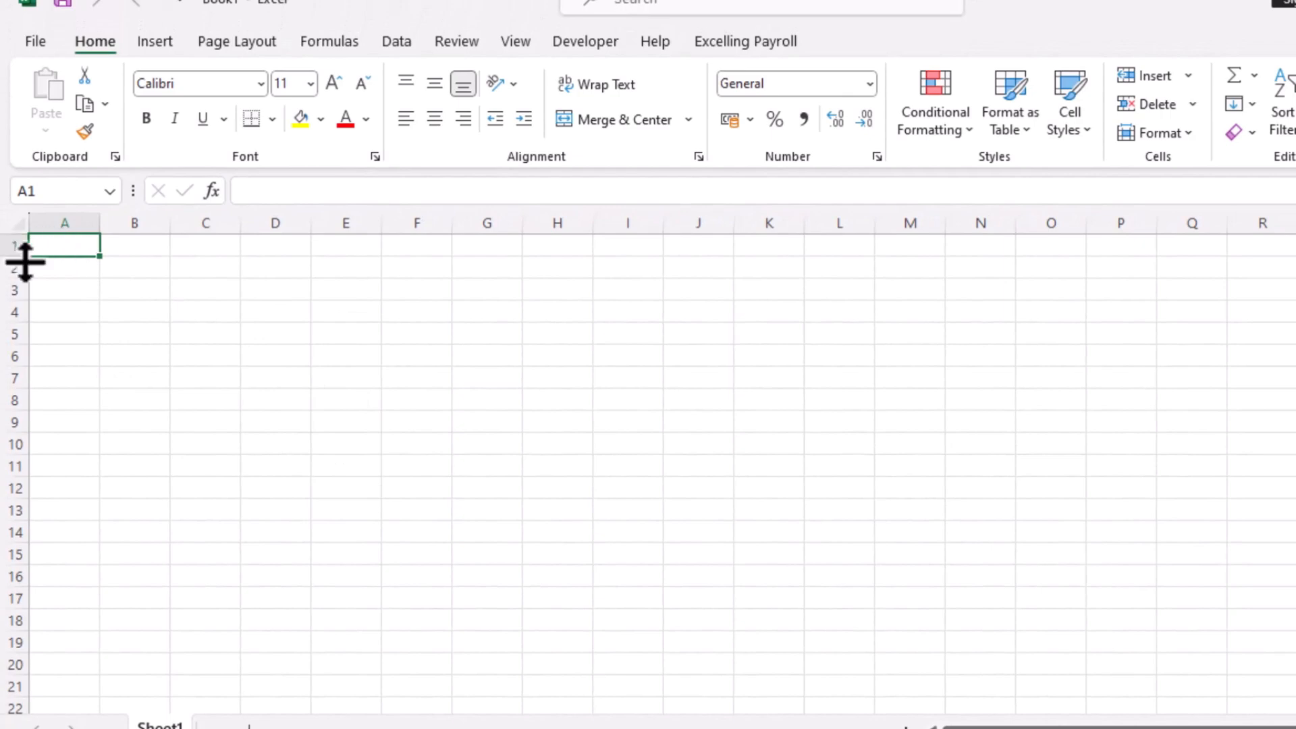
# Increase the height of row 1 and merge and center cells A1 through R1
pyautogui.moveTo(21, 260); pyautogui.dragTo(22, 268)
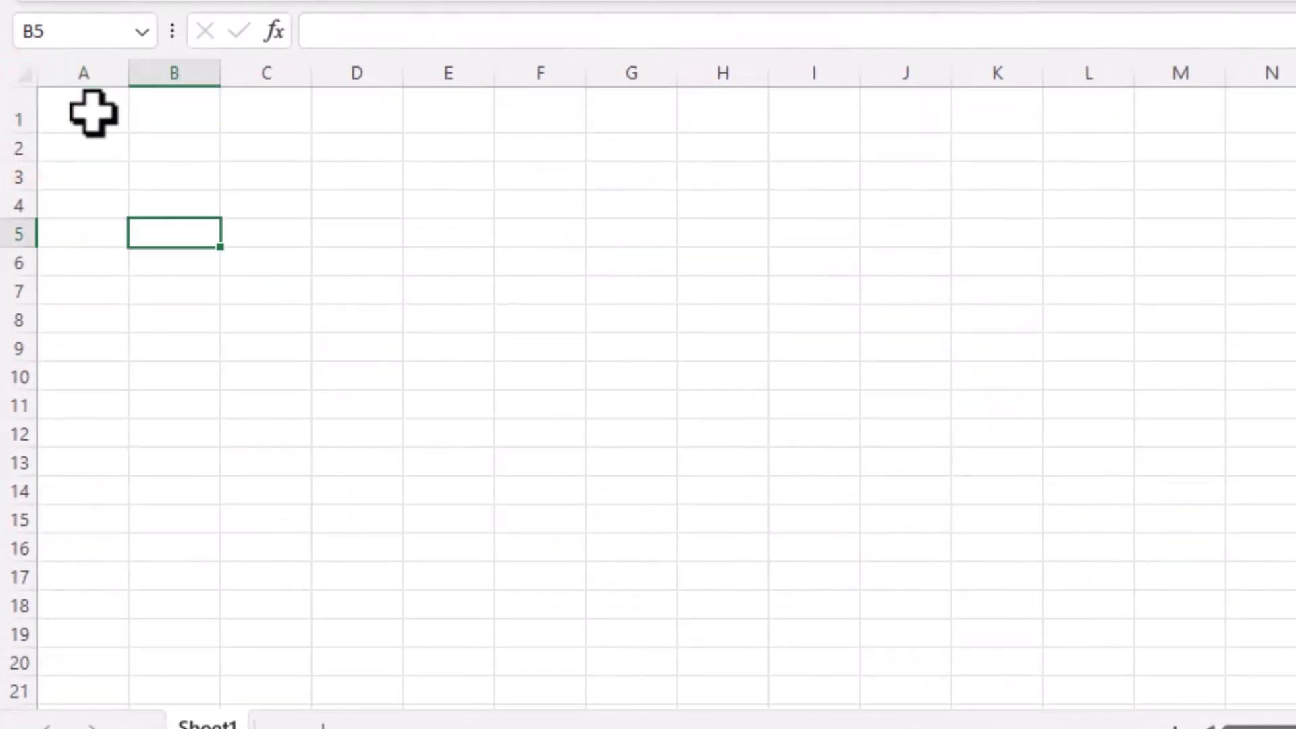
pyautogui.click(92, 112)
pyautogui.moveTo(85, 129); pyautogui.dragTo(1295, 119)
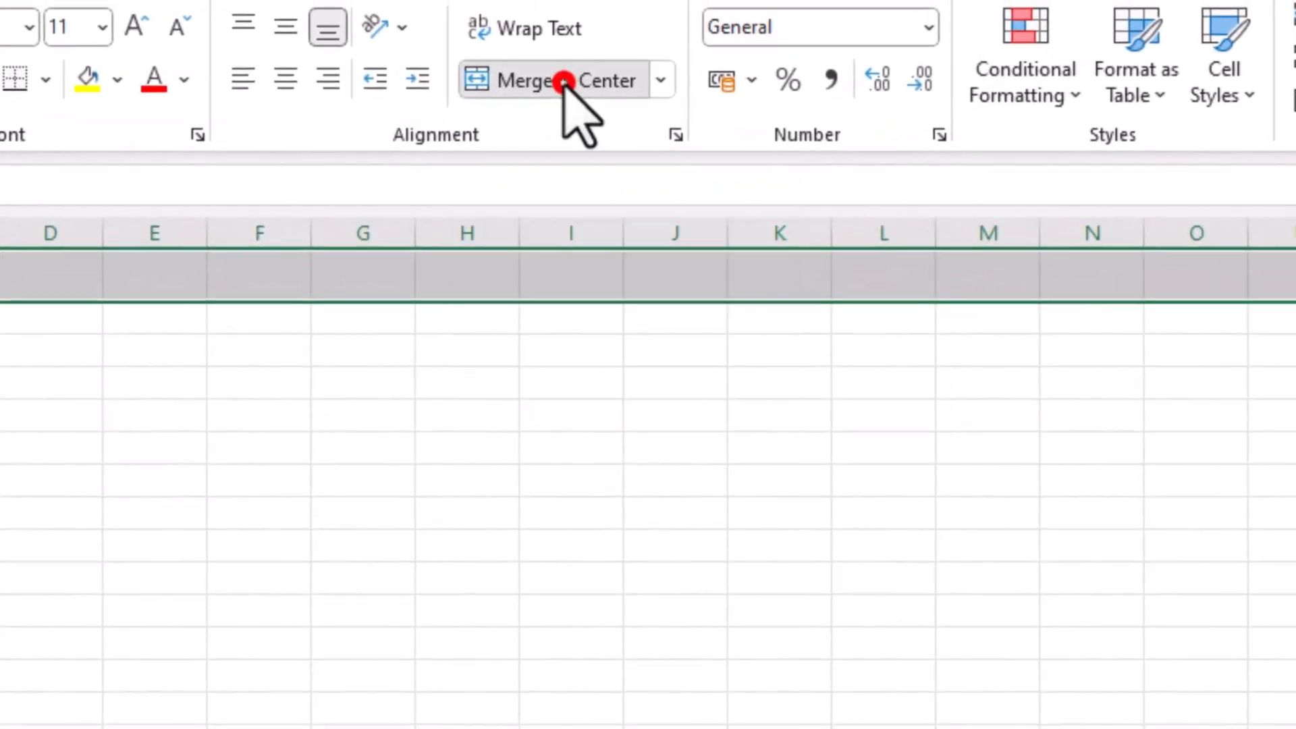
pyautogui.click(611, 36)
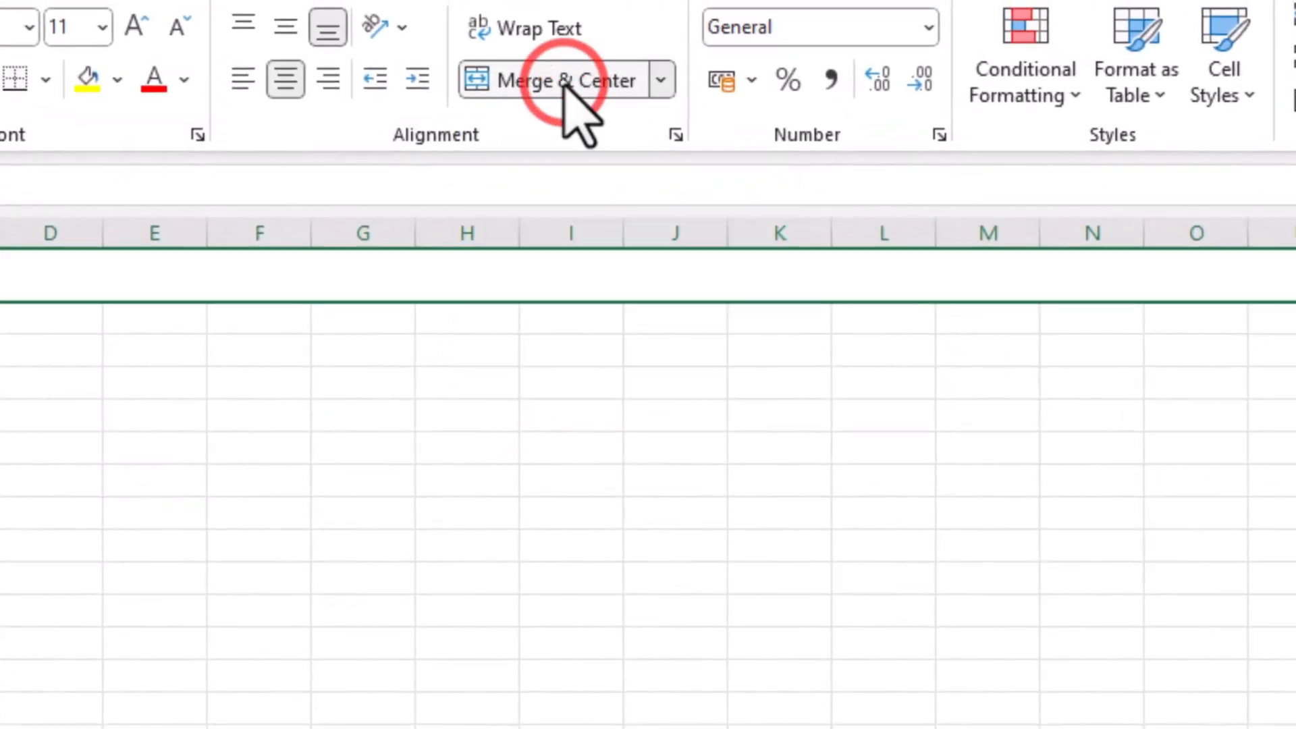
# Enter the title MONTHLY FEE RECORD in the merged cell
pyautogui.click(561, 378)
pyautogui.click(542, 266)
pyautogui.write('MONTHLY')
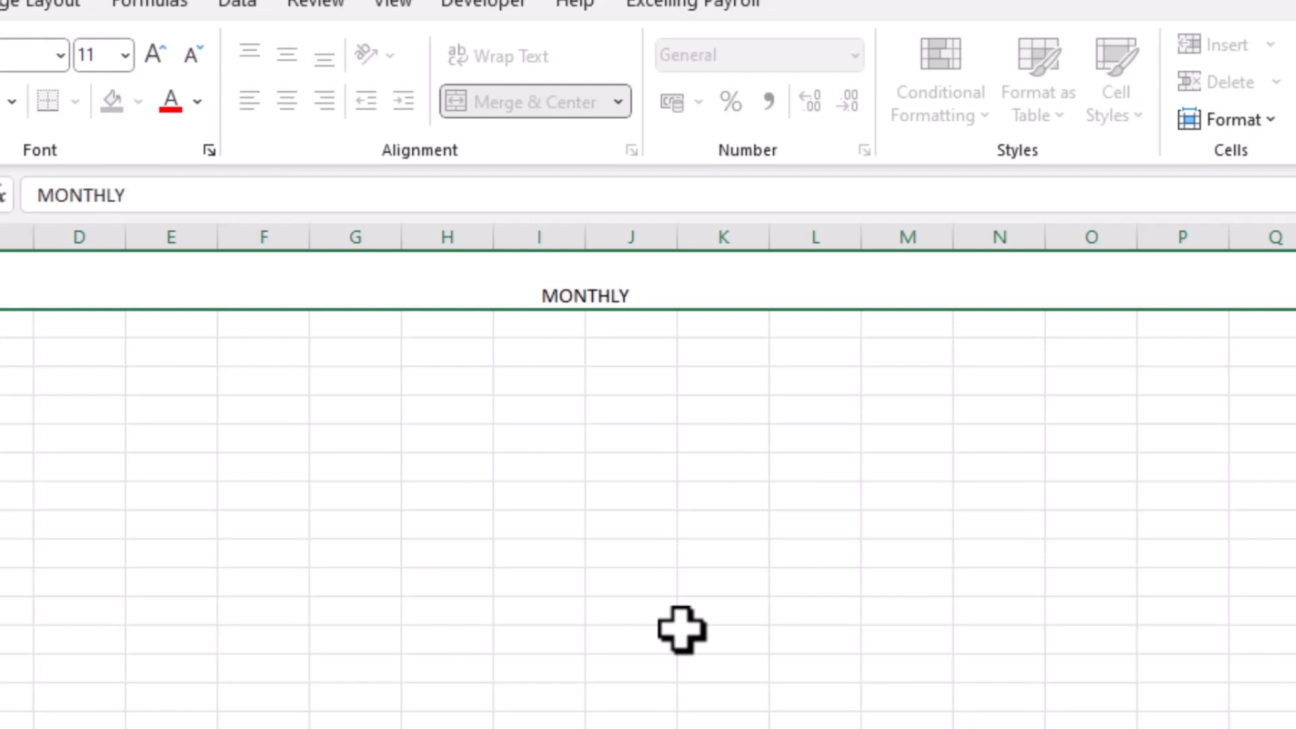
pyautogui.write(' FEE RECORD')
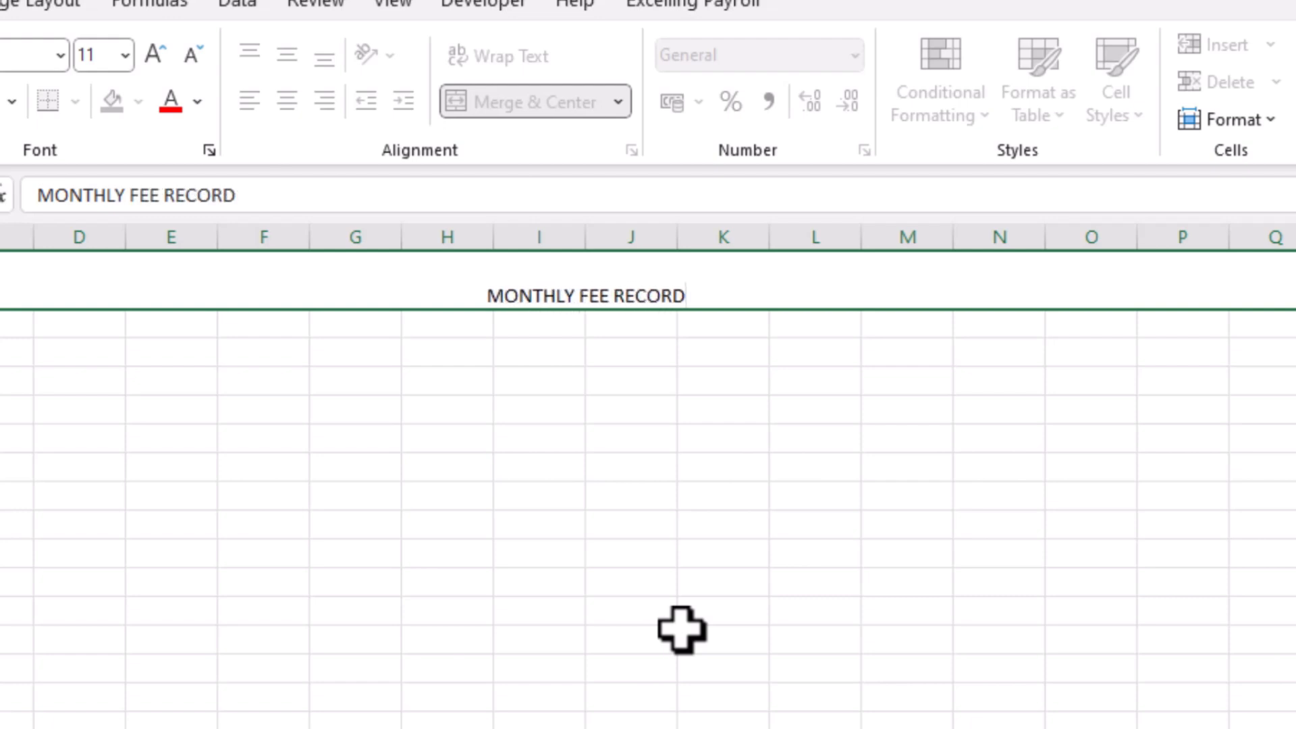
pyautogui.press('Return')
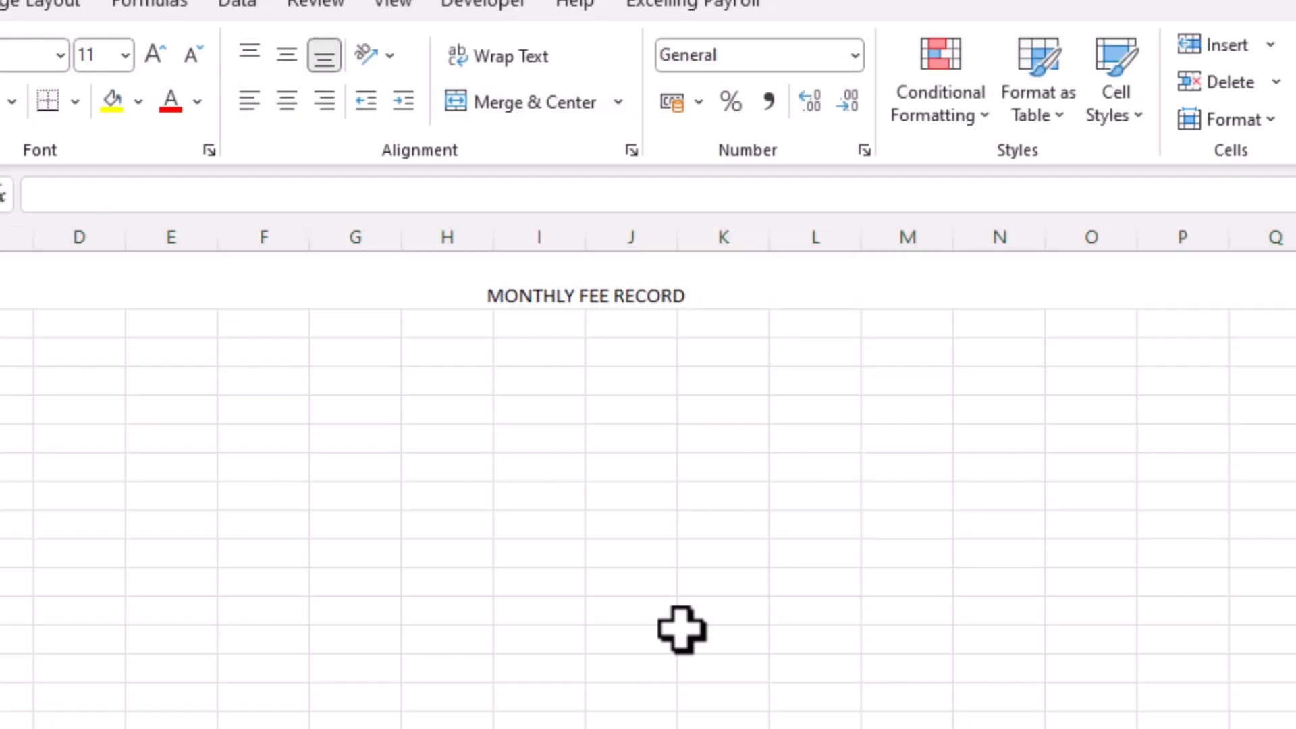
# Fill the title cell with dark orange and align its text to the middle vertically
pyautogui.click(754, 287)
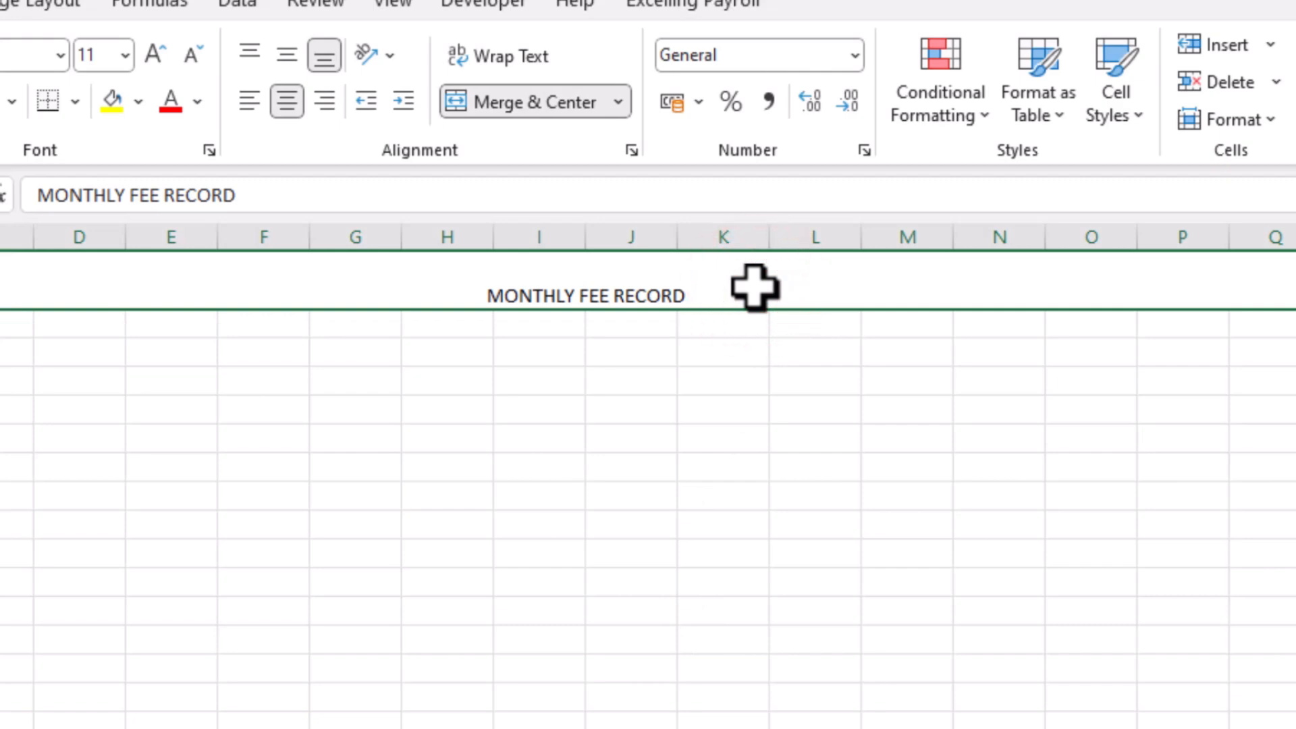
pyautogui.click(139, 101)
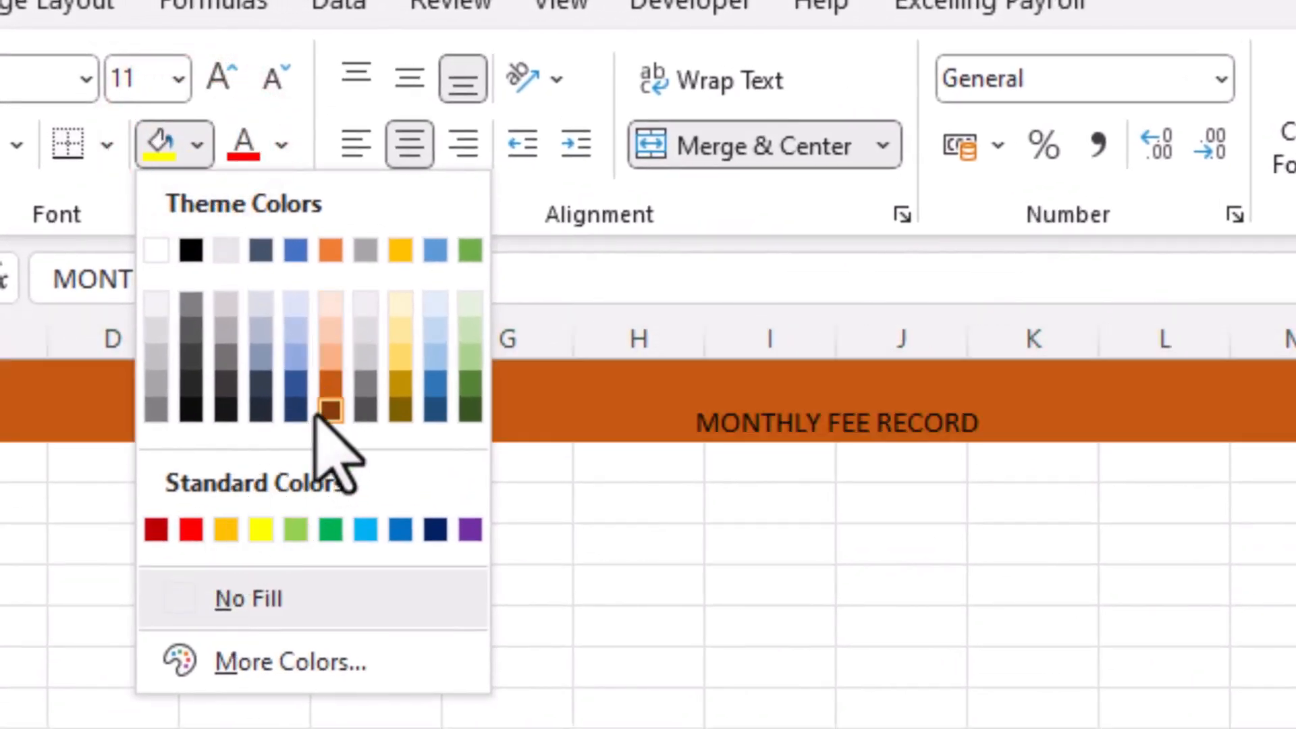
pyautogui.click(331, 385)
pyautogui.click(409, 79)
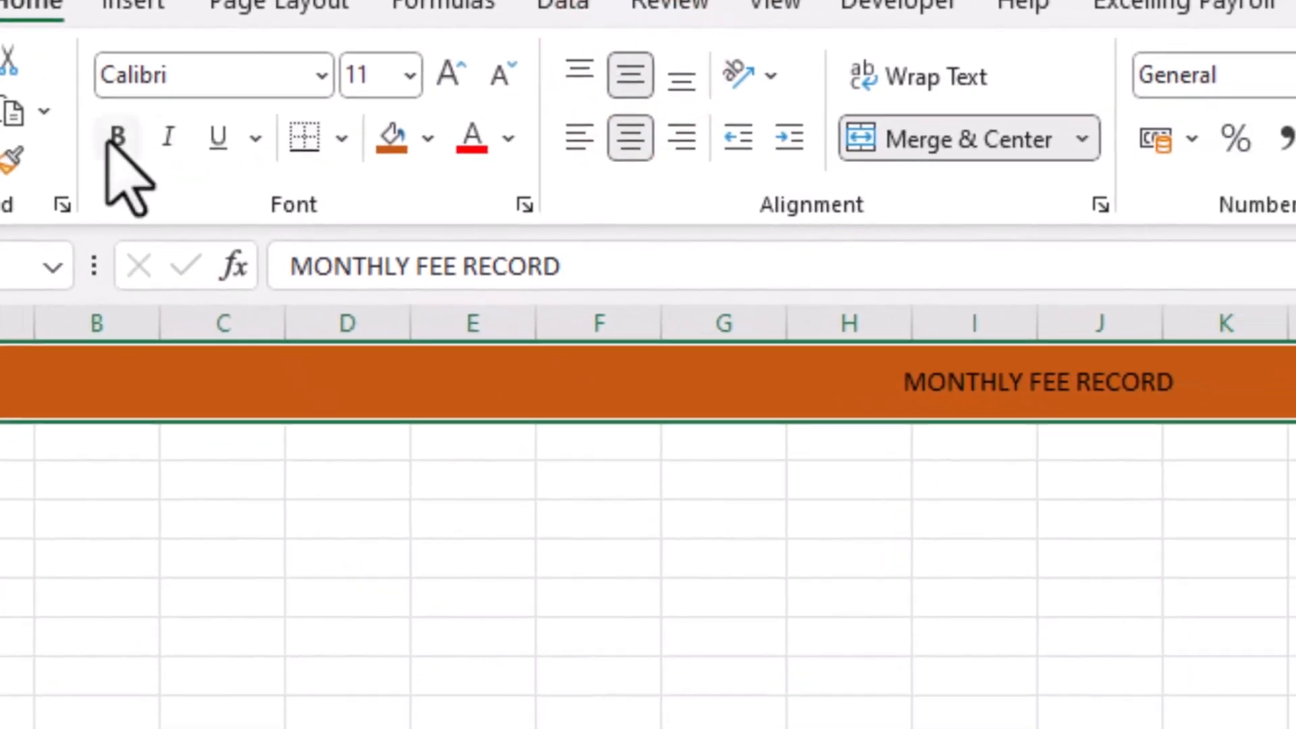
# Make the title text bold, 20 pt and white
pyautogui.click(143, 146)
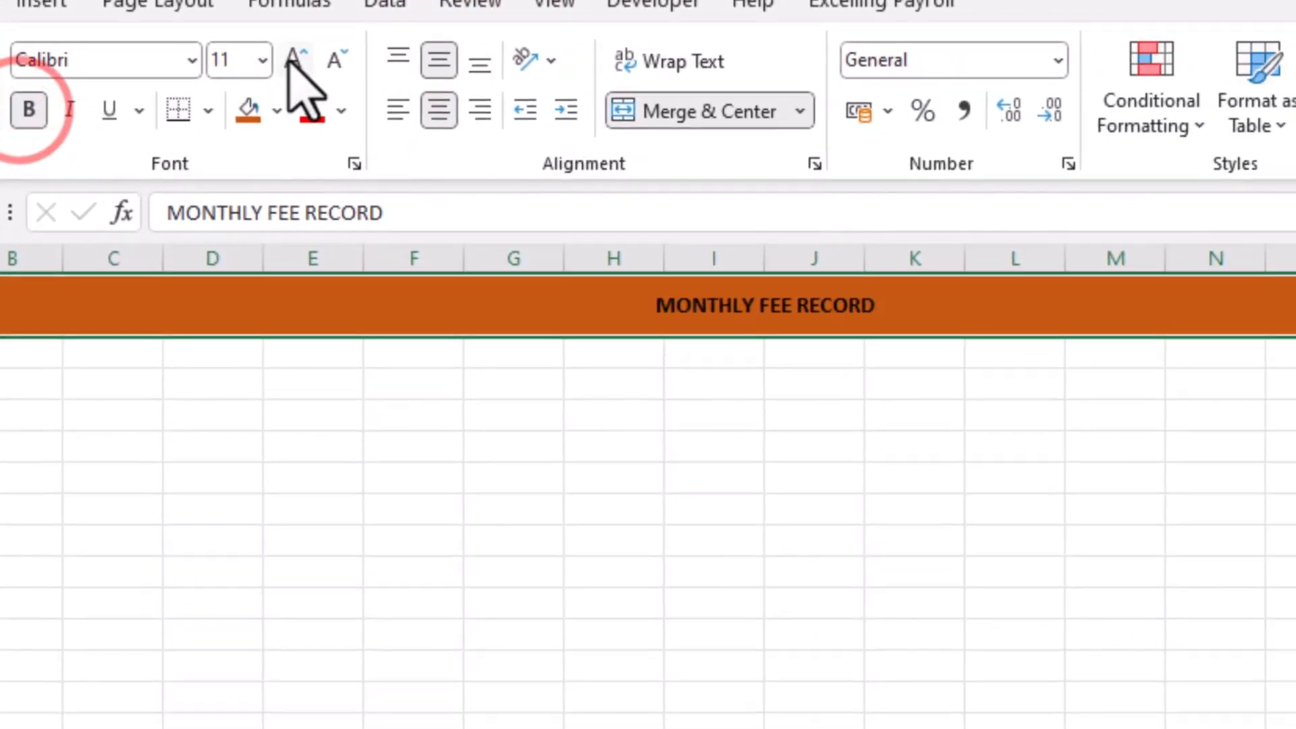
pyautogui.click(503, 79)
pyautogui.click(292, 59)
pyautogui.click(292, 59)
pyautogui.click(291, 59)
pyautogui.click(292, 59)
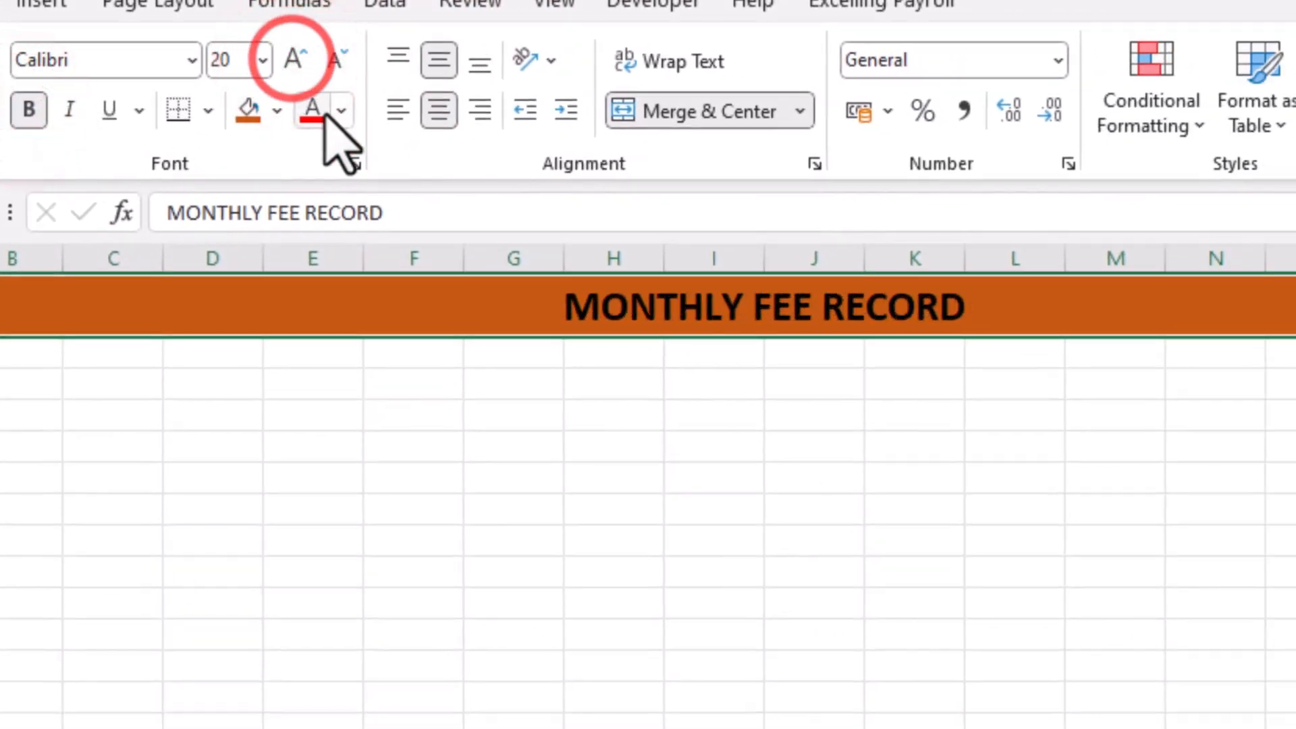
pyautogui.click(343, 111)
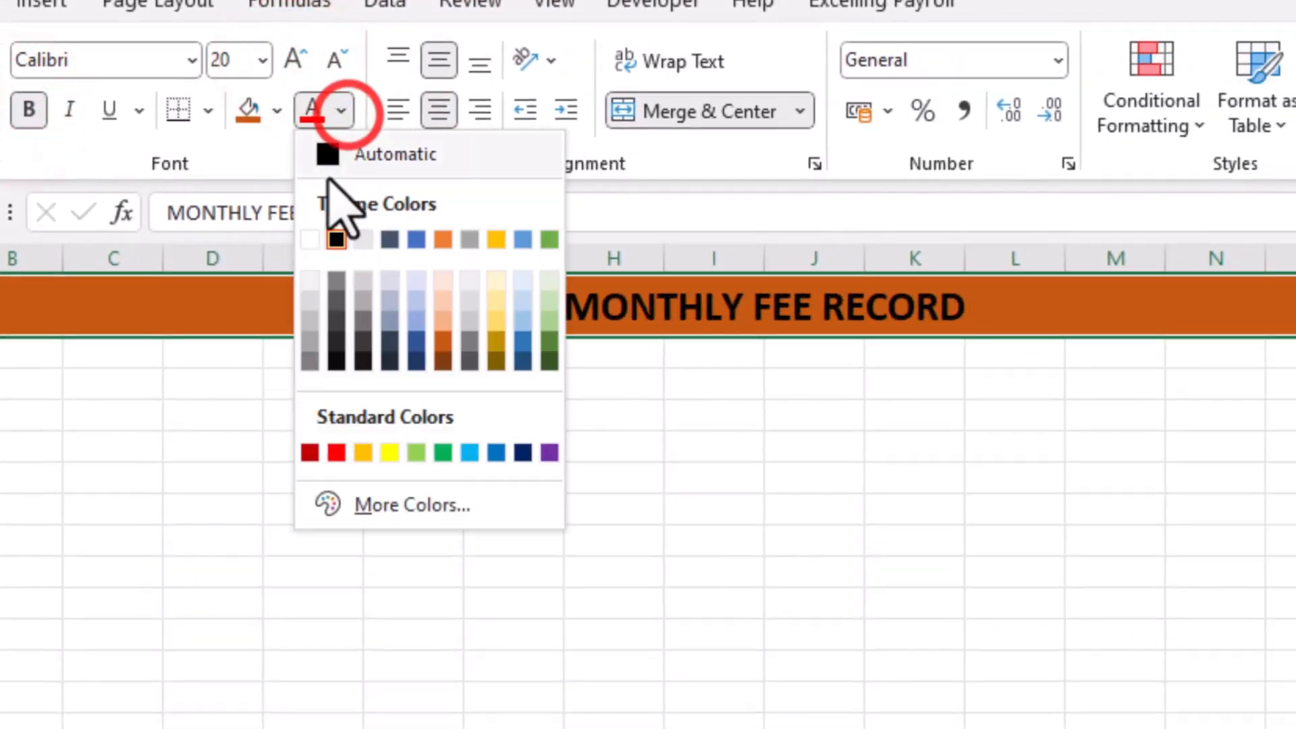
pyautogui.click(301, 245)
pyautogui.click(614, 509)
pyautogui.click(685, 313)
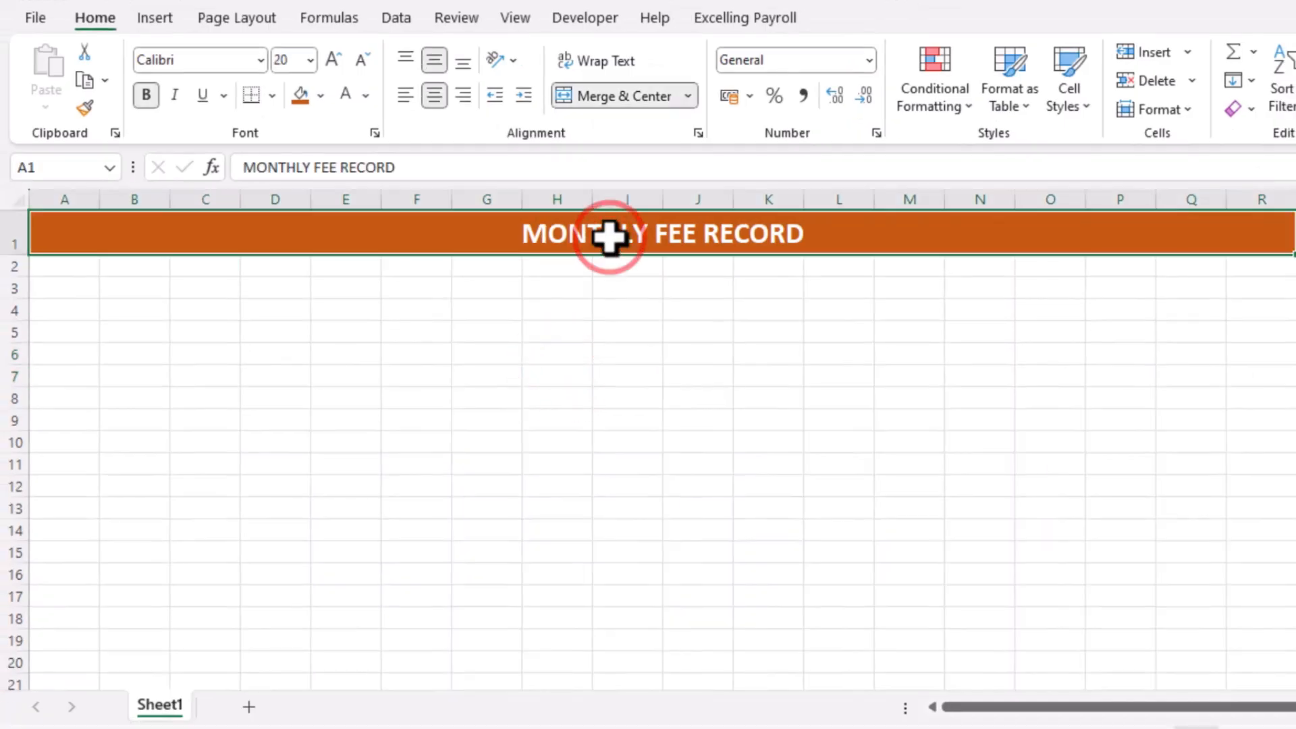
# Merge cells S1 through U1 and enter Session in them
pyautogui.hscroll(1, 849, 261)
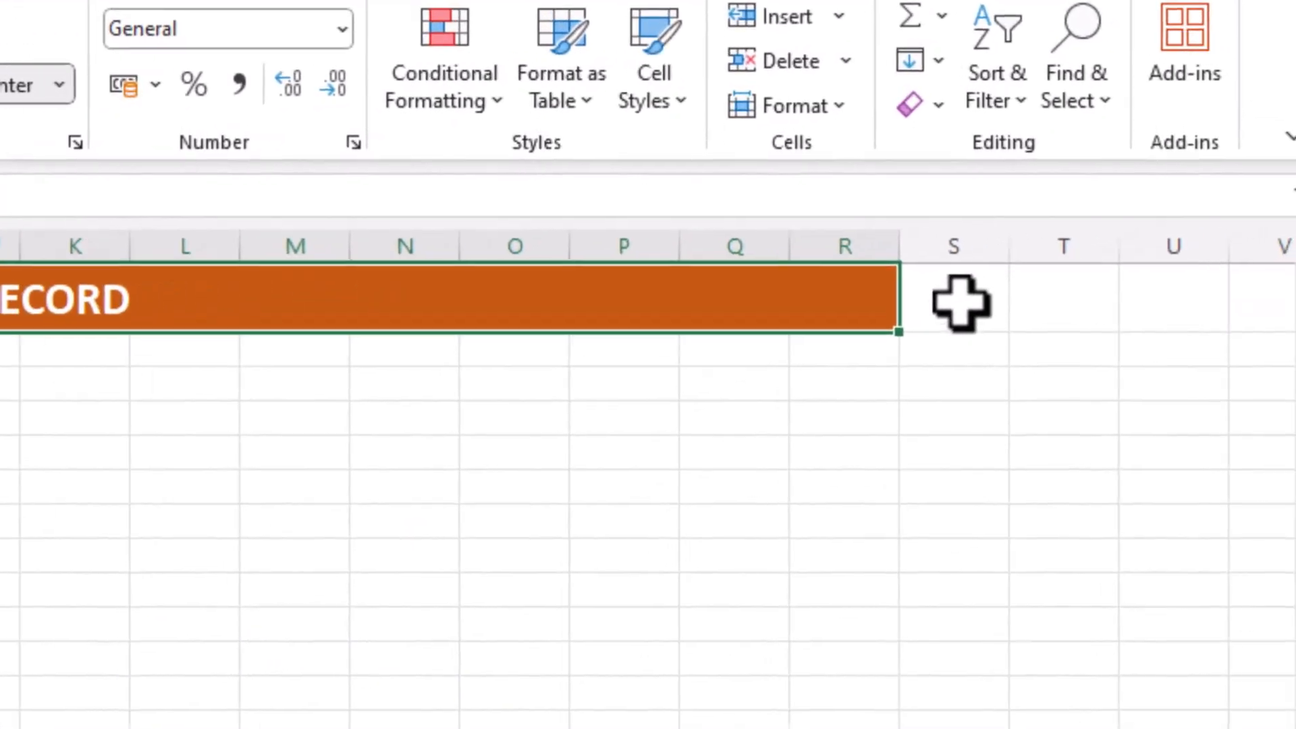
pyautogui.moveTo(1263, 235); pyautogui.dragTo(1295, 238)
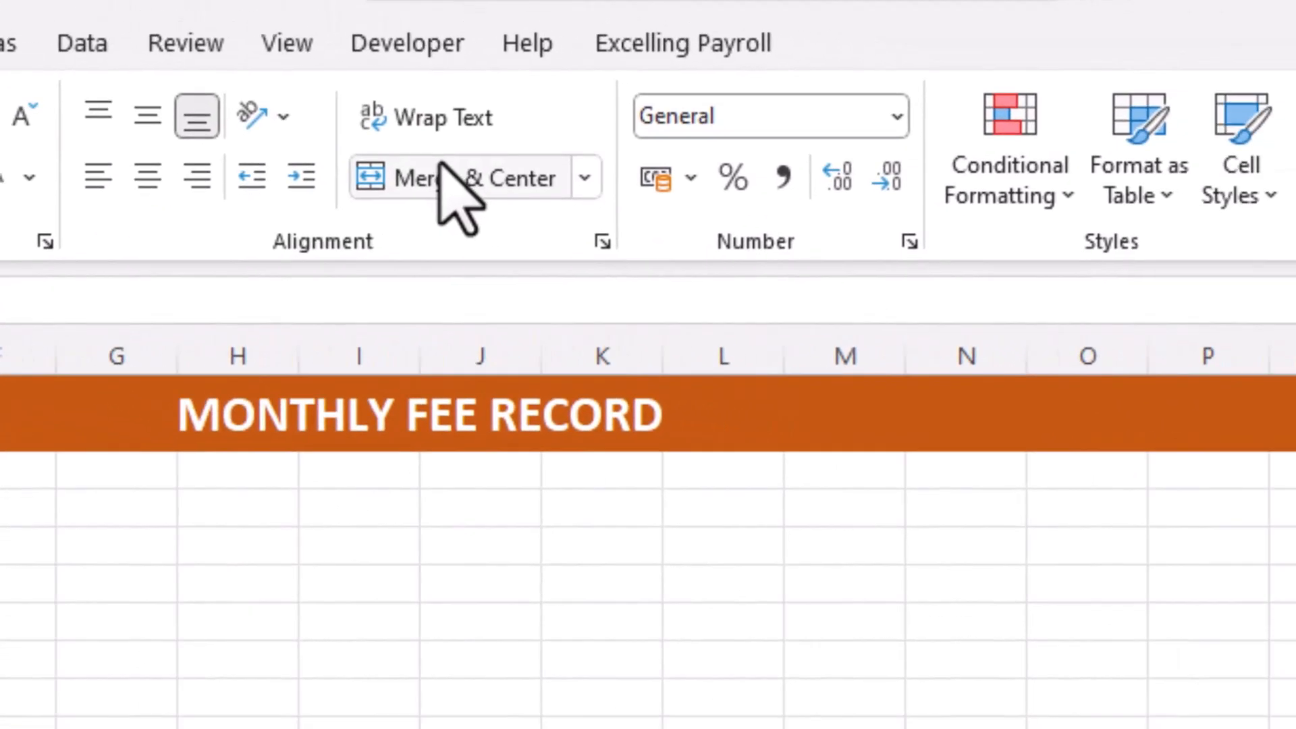
pyautogui.click(440, 167)
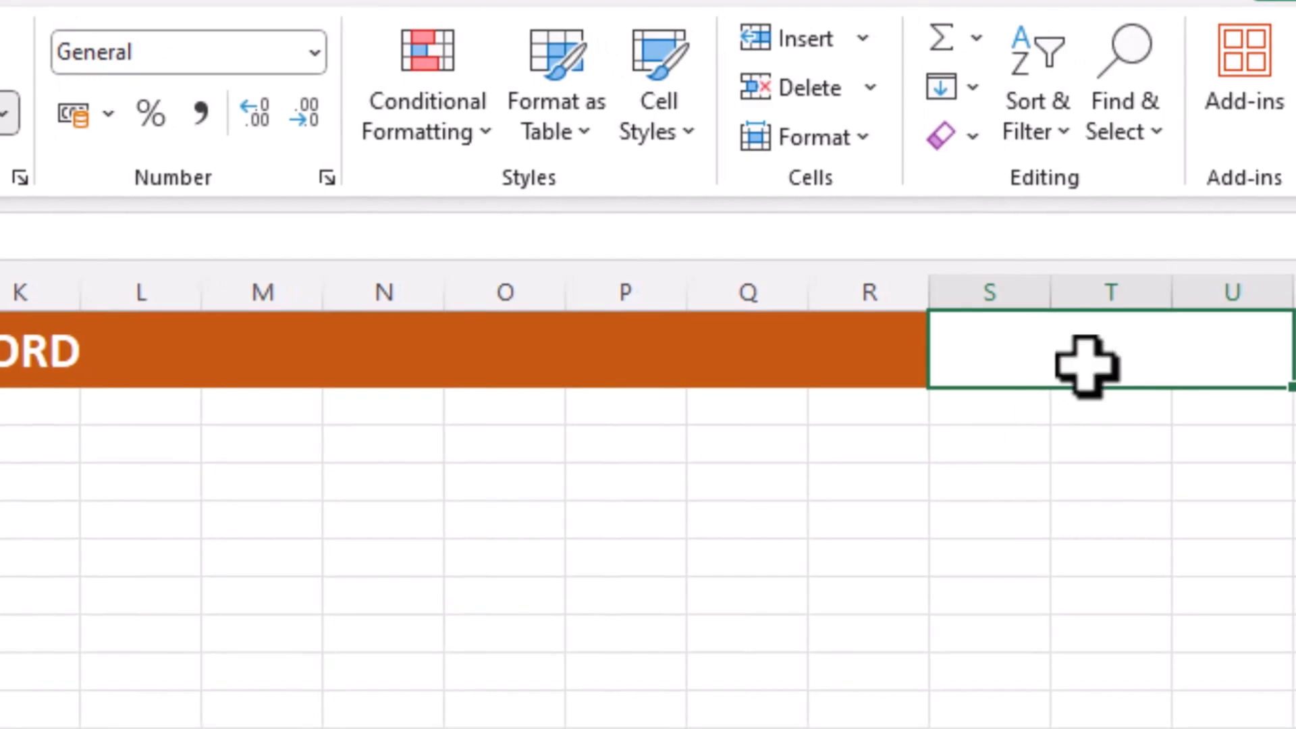
pyautogui.click(1087, 364)
pyautogui.click(1037, 477)
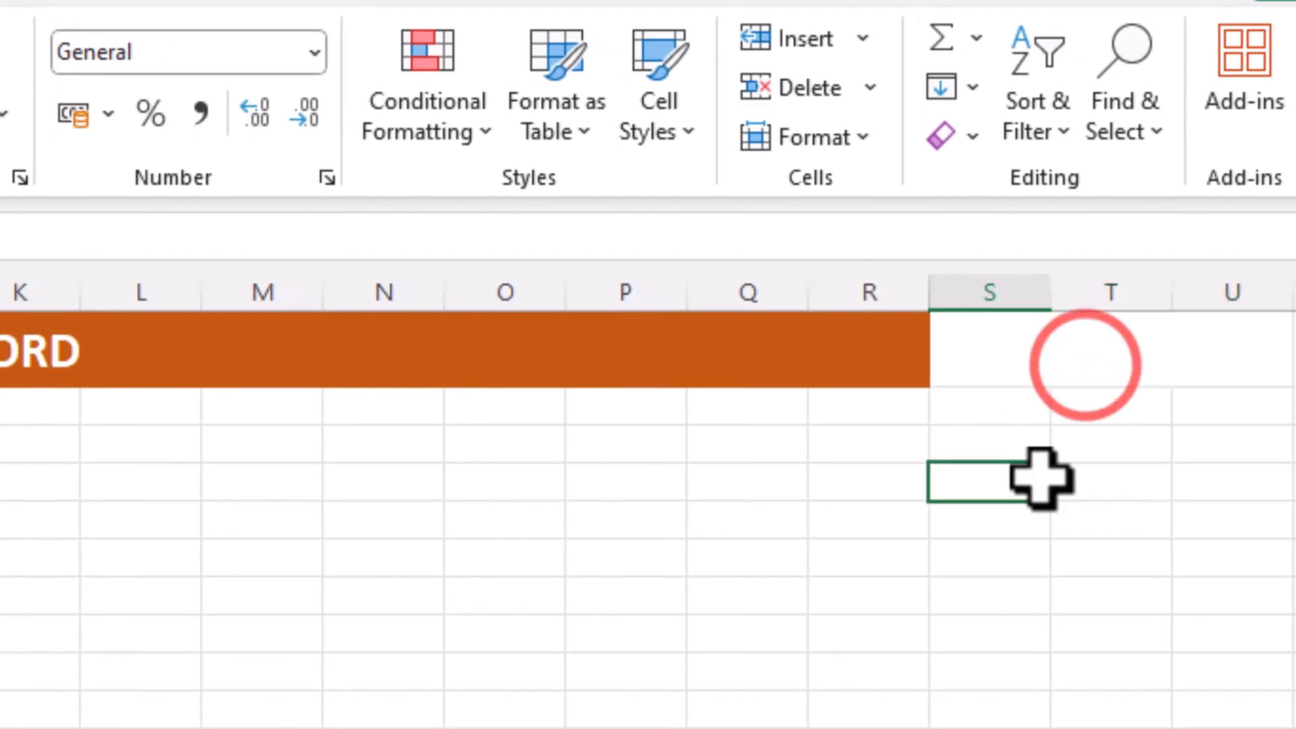
pyautogui.click(1063, 342)
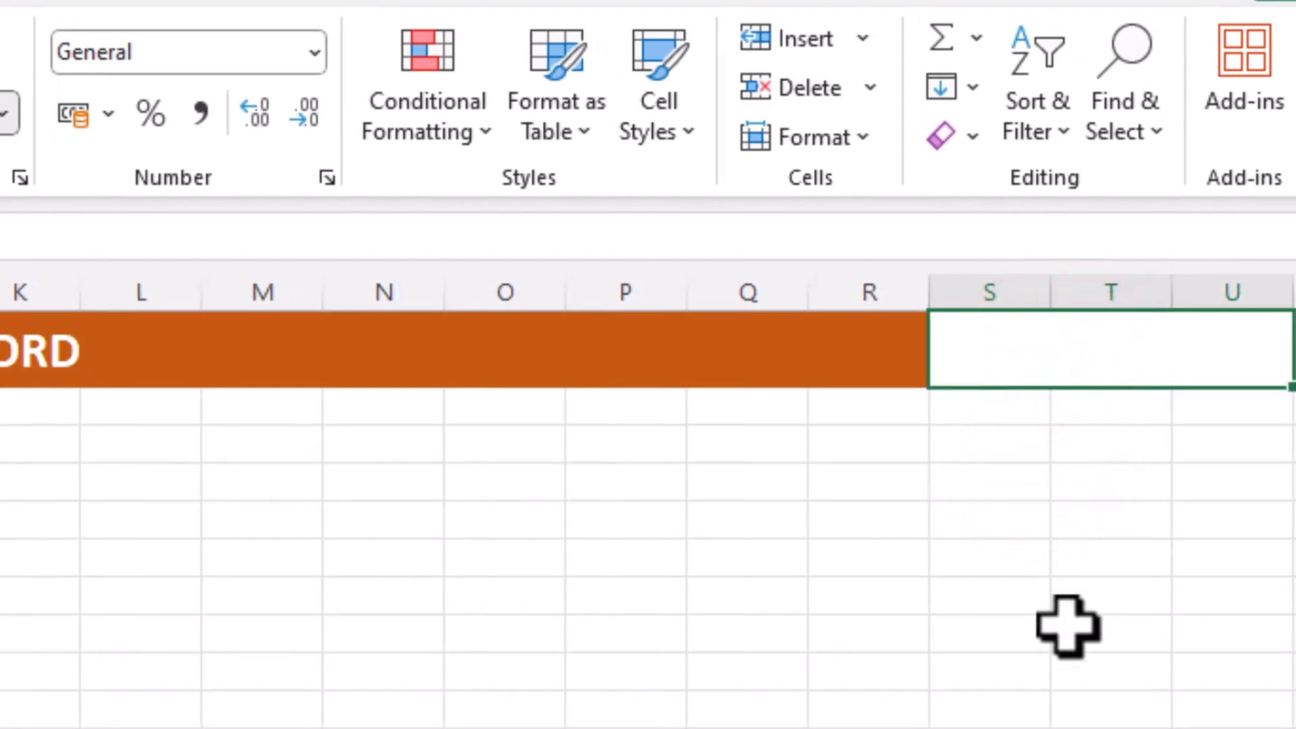
pyautogui.write('Sessio')
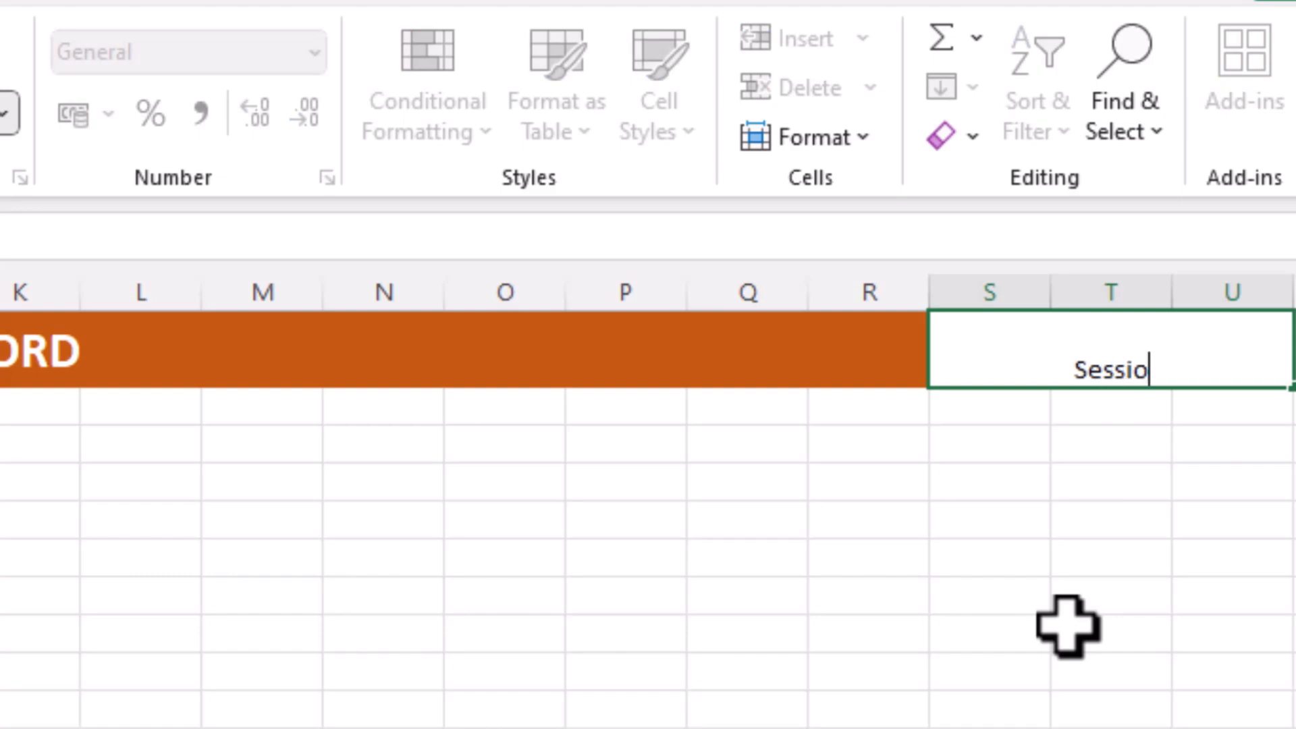
pyautogui.write('n')
pyautogui.press('Return')
# Middle-align the Session cell and fill it dark blue
pyautogui.click(1156, 352)
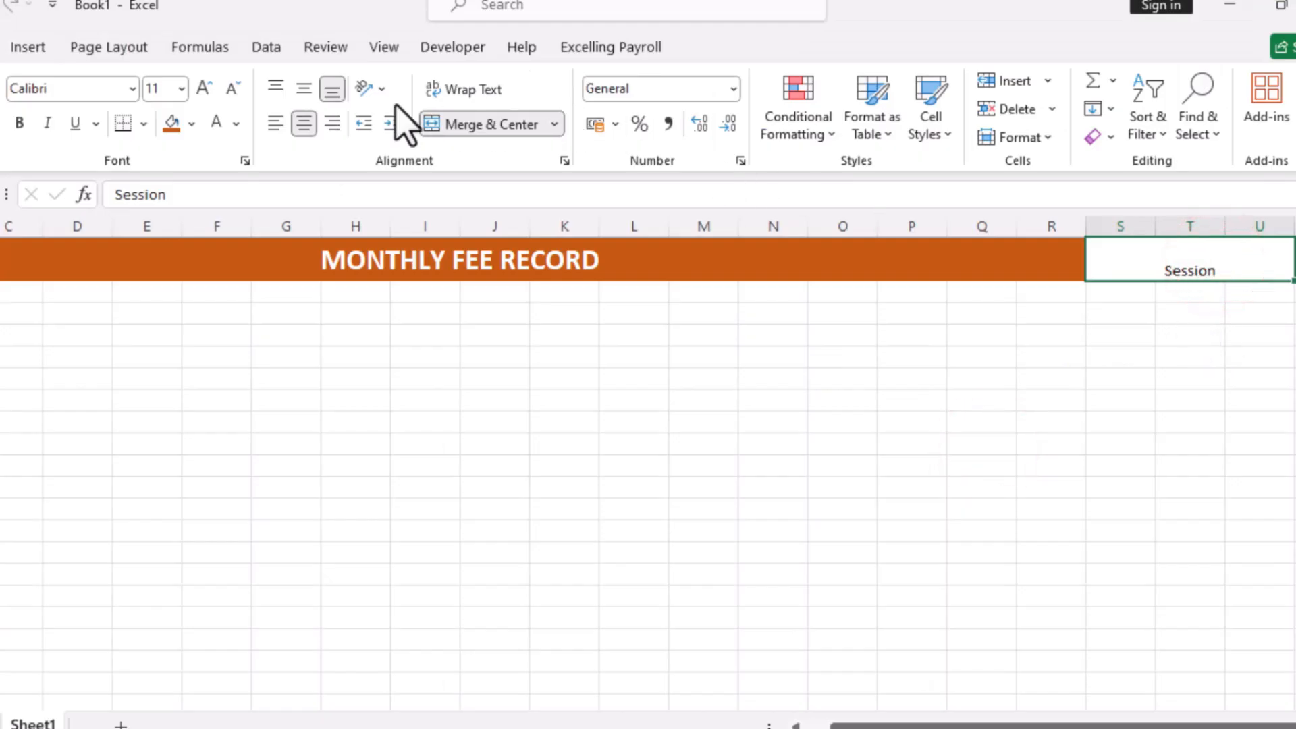
pyautogui.click(304, 87)
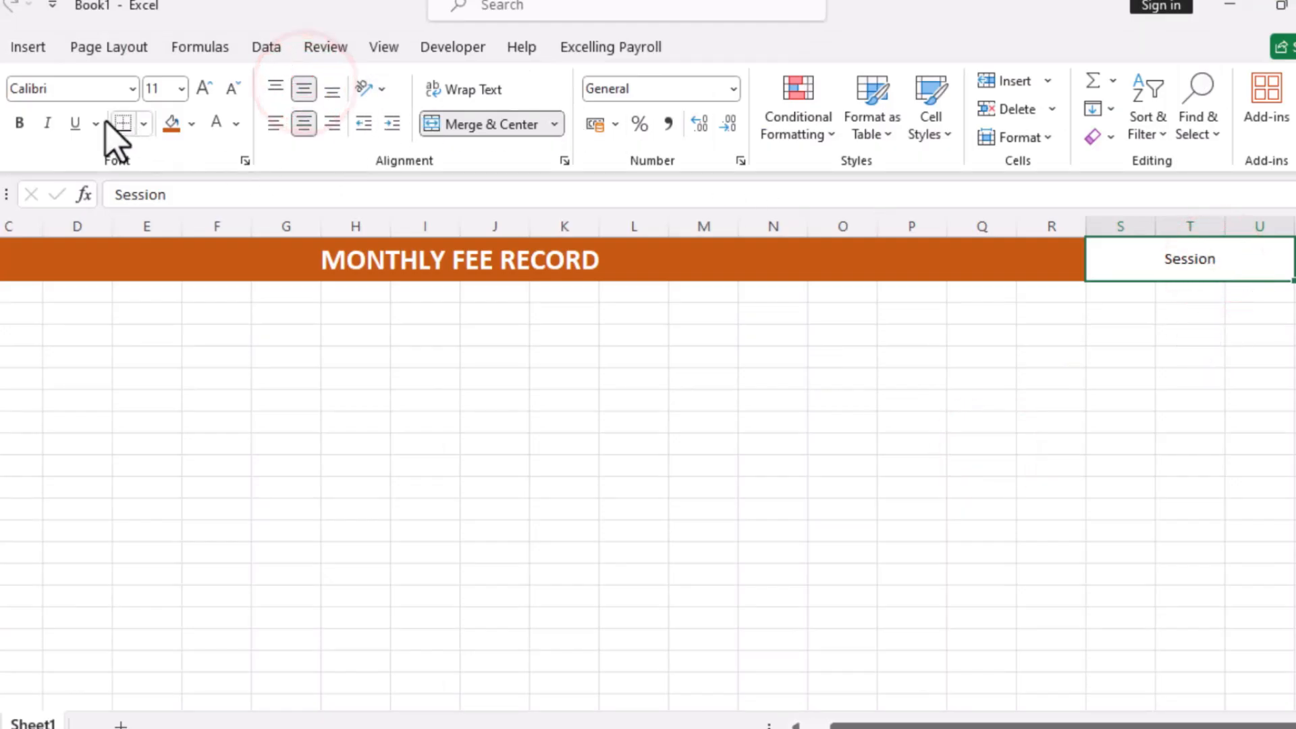
pyautogui.click(192, 124)
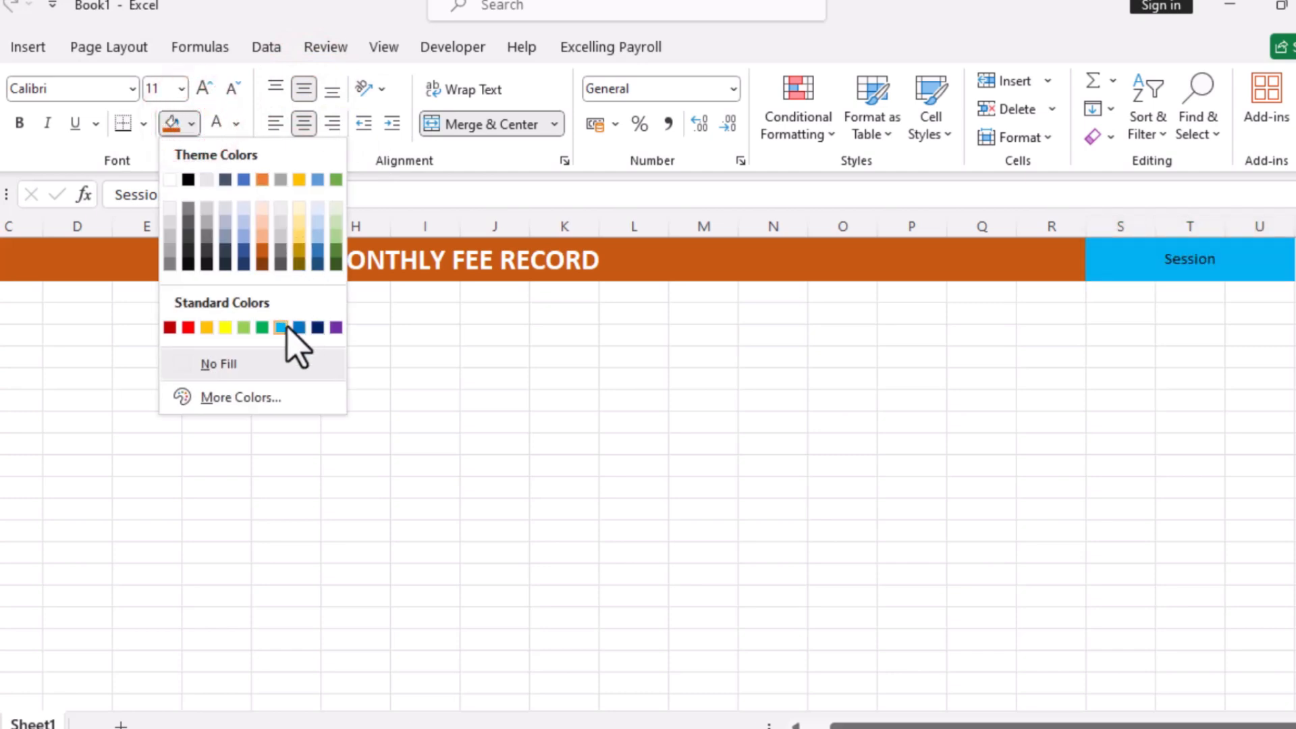
pyautogui.click(317, 253)
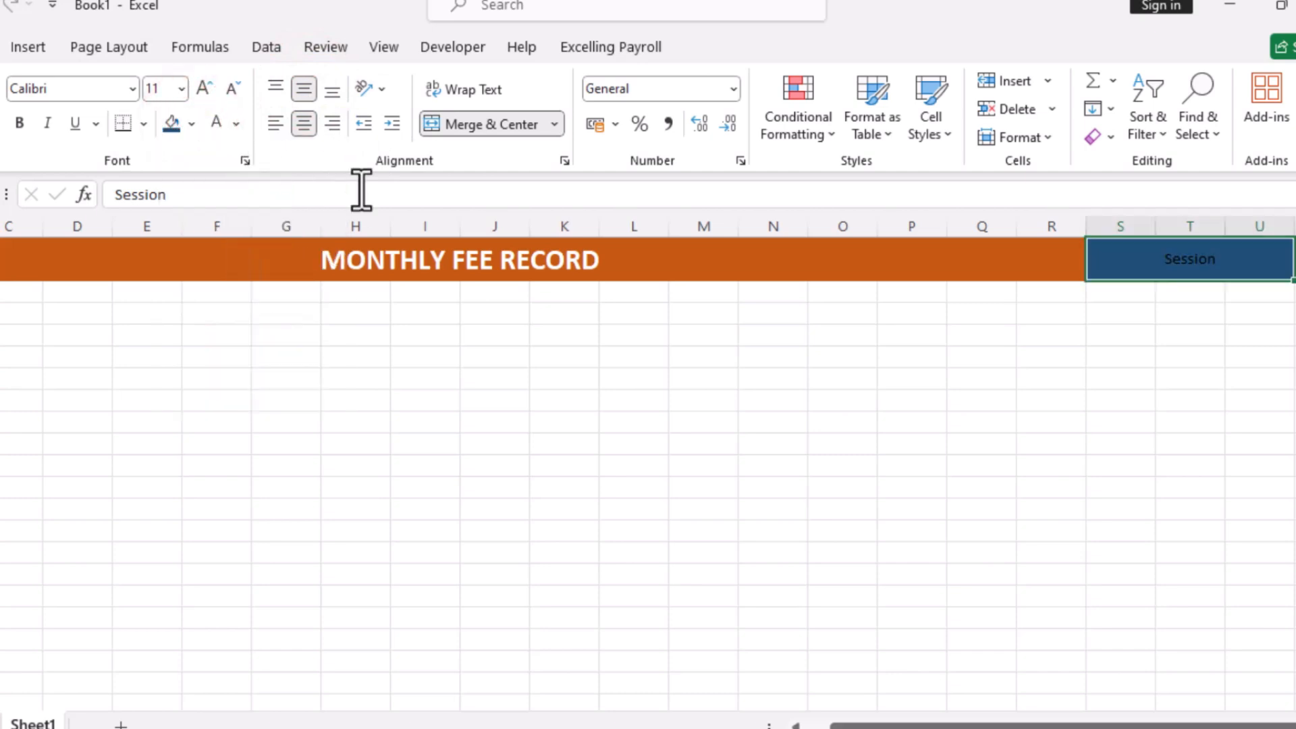
# Make the Session text white, 18 pt and bold
pyautogui.click(215, 129)
pyautogui.click(204, 87)
pyautogui.click(204, 87)
pyautogui.click(204, 87)
pyautogui.click(204, 87)
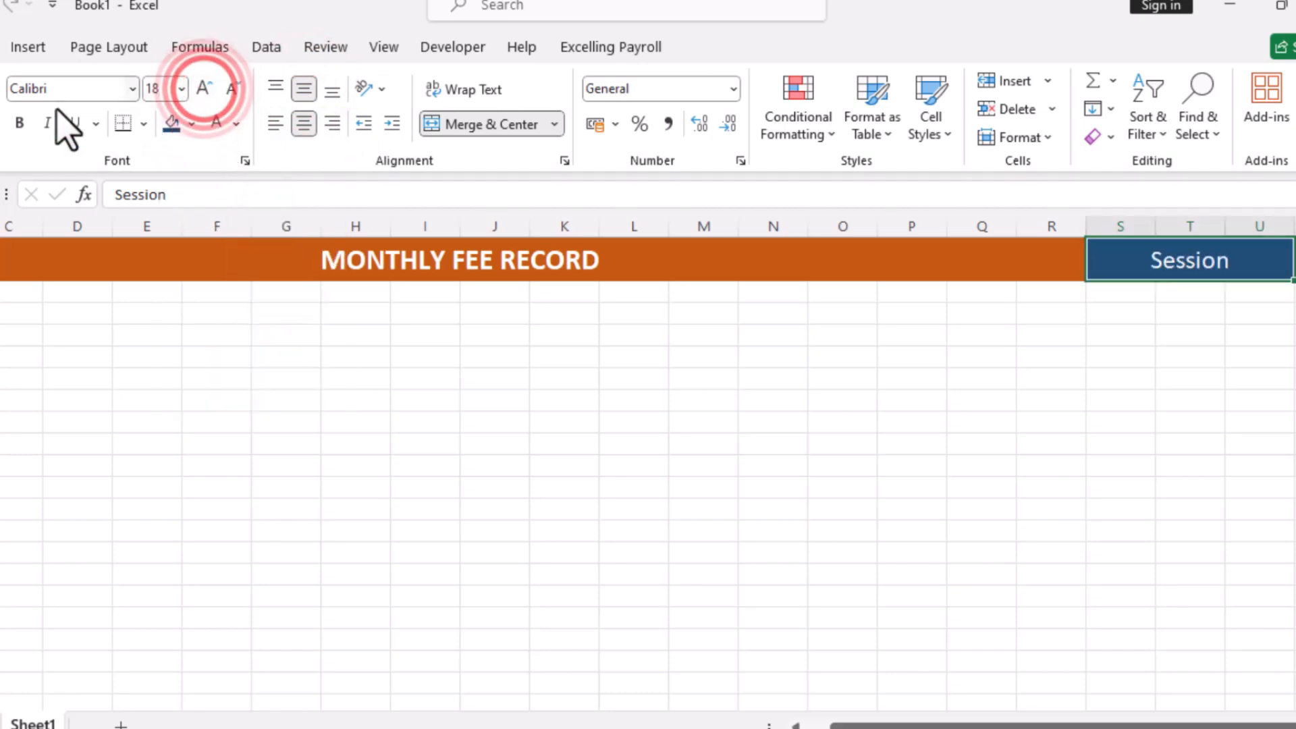
pyautogui.click(20, 124)
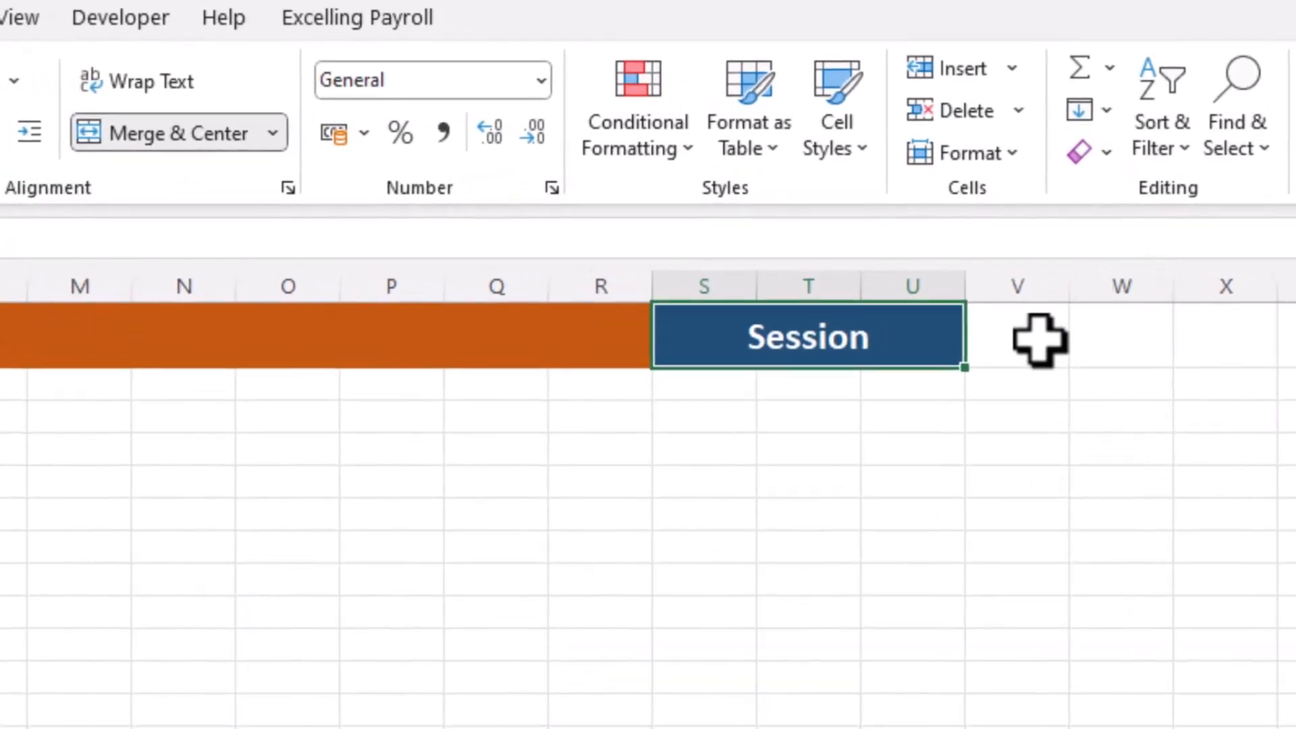
# Merge cells V1 and W1 and enter 2023-2024 in them
pyautogui.click(1038, 338)
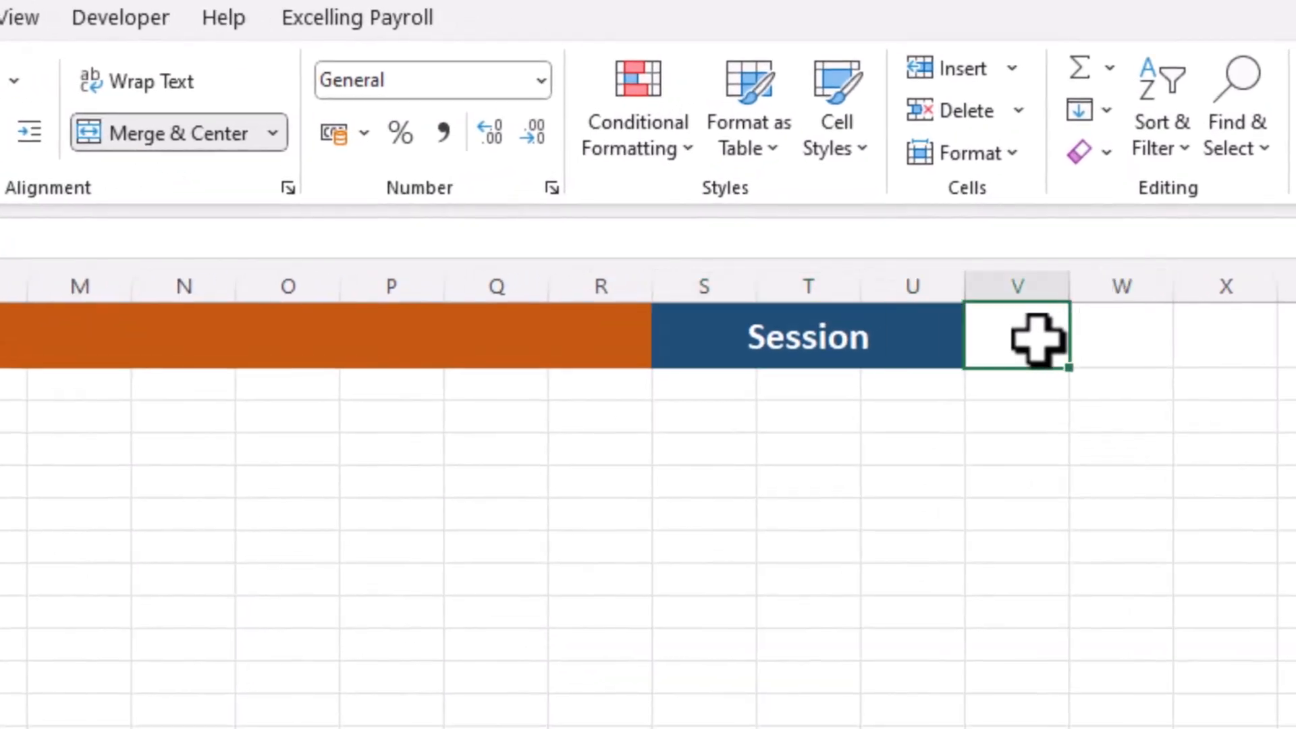
pyautogui.moveTo(1038, 337); pyautogui.dragTo(1085, 335)
pyautogui.click(187, 130)
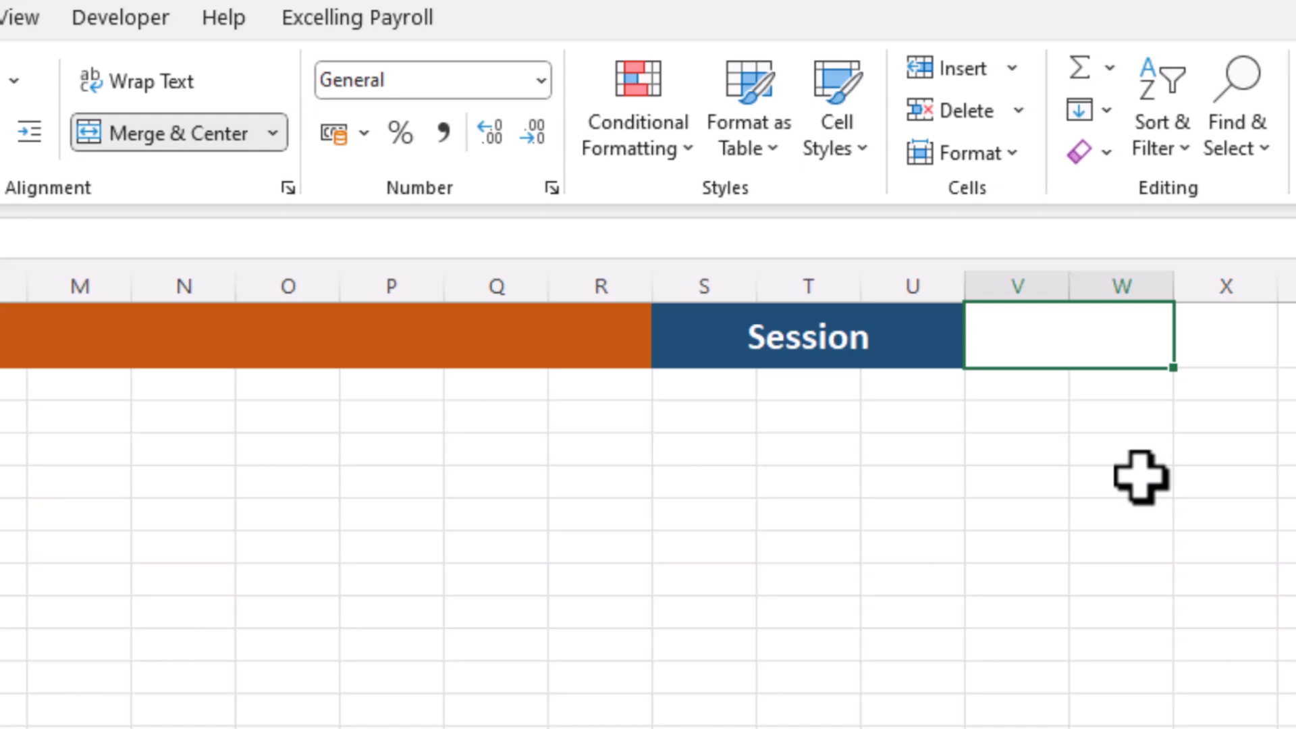
pyautogui.write('2023')
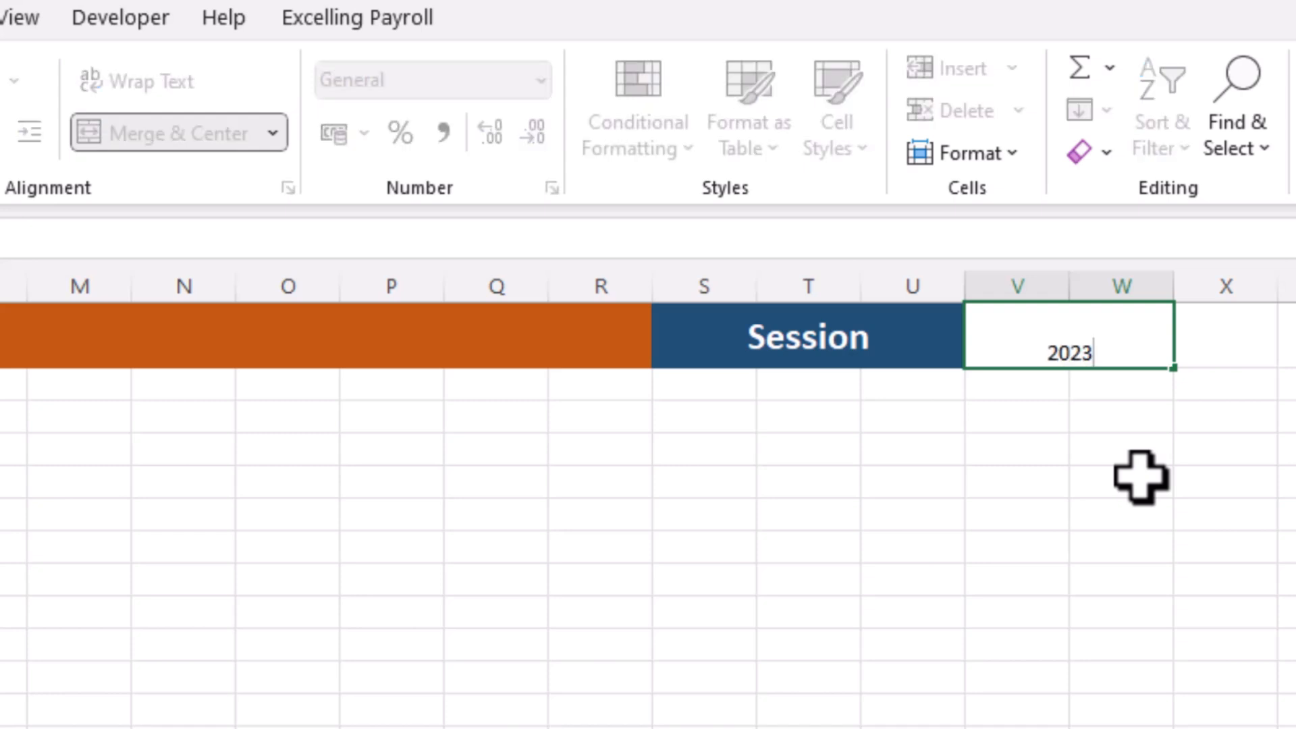
pyautogui.write('-2024')
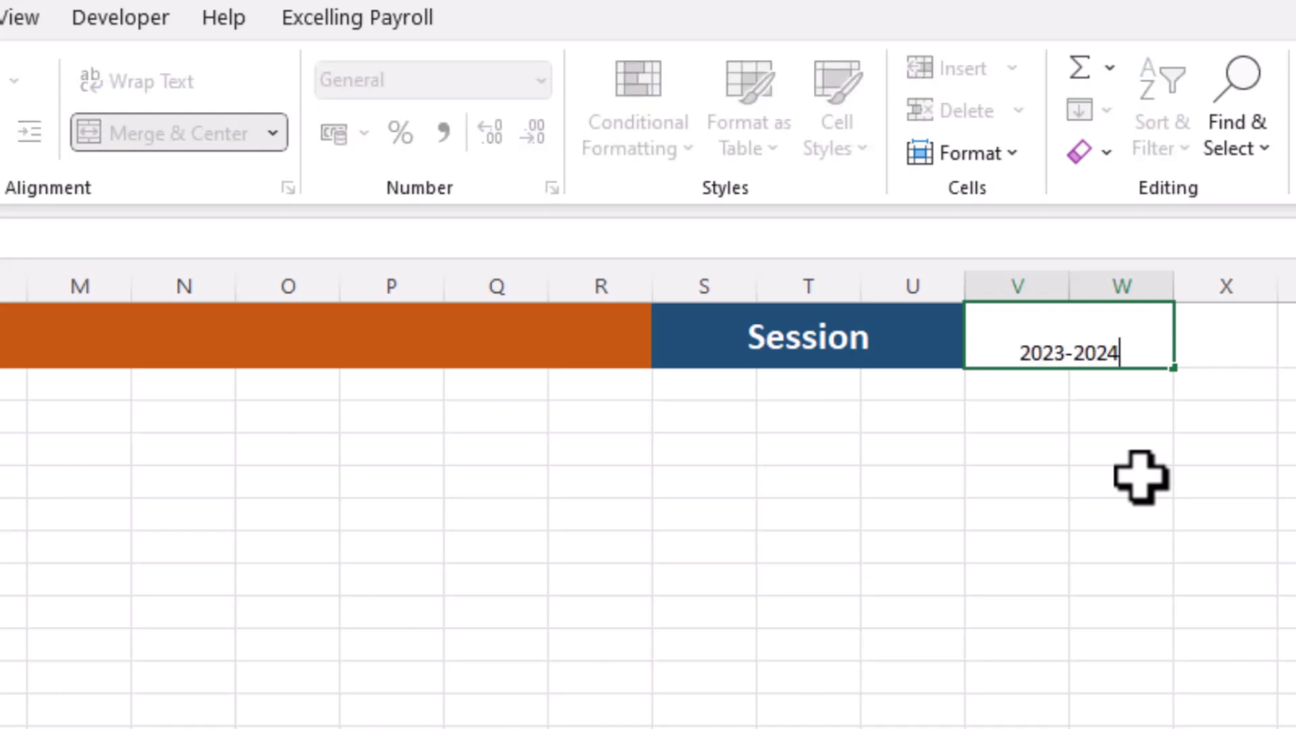
pyautogui.click(1047, 521)
# Make the 2023-2024 cell bold and fill it with green
pyautogui.click(1078, 353)
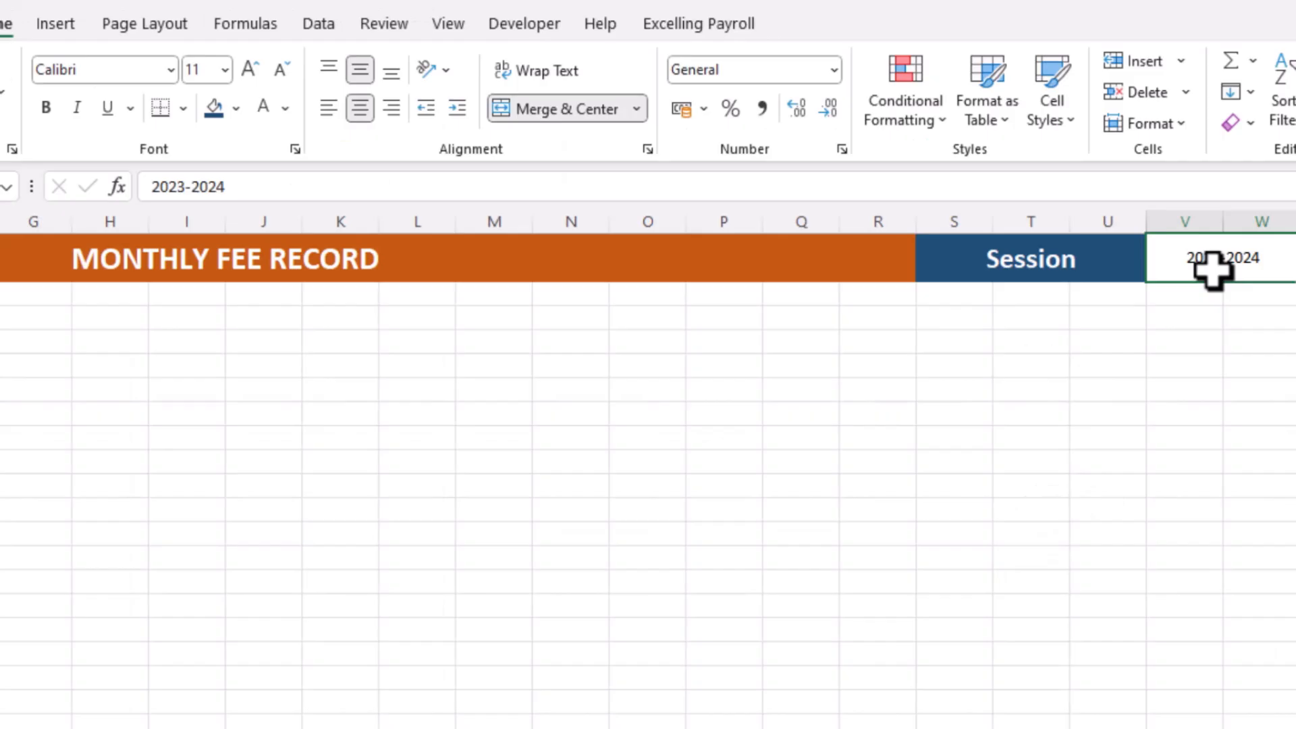
pyautogui.click(45, 106)
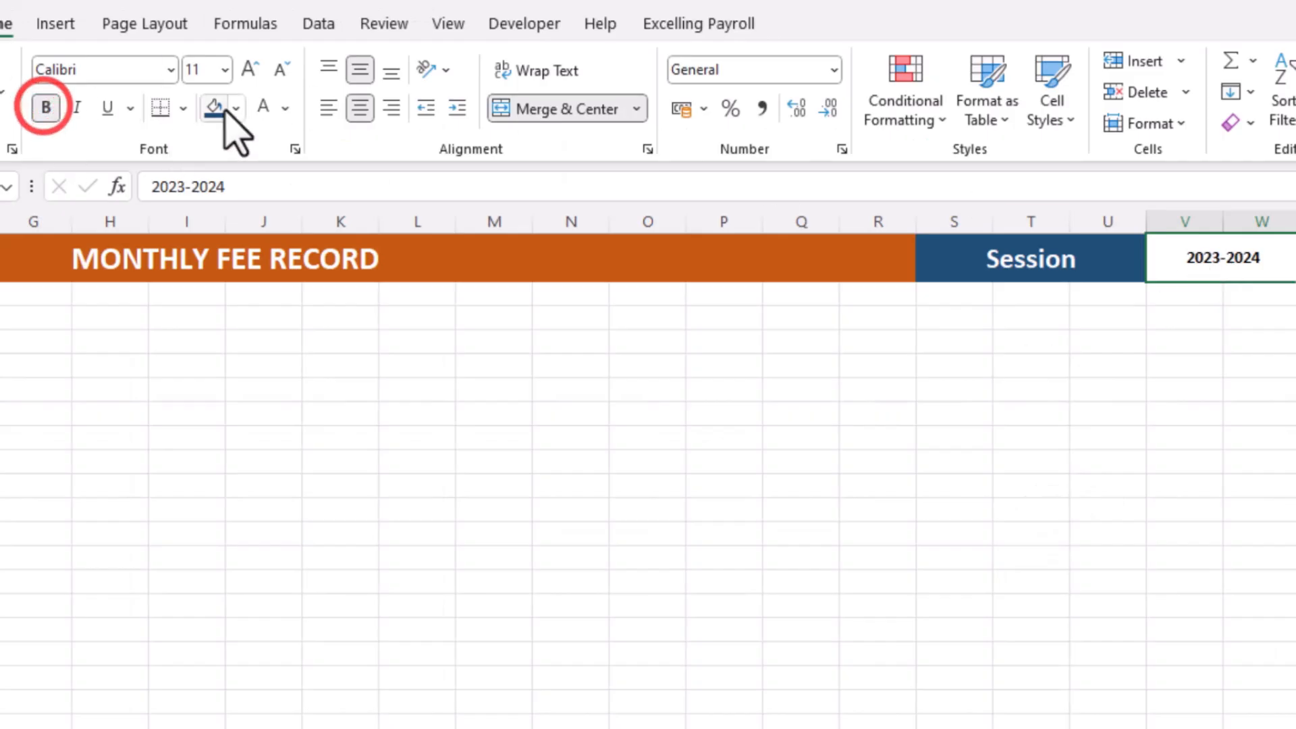
pyautogui.click(236, 107)
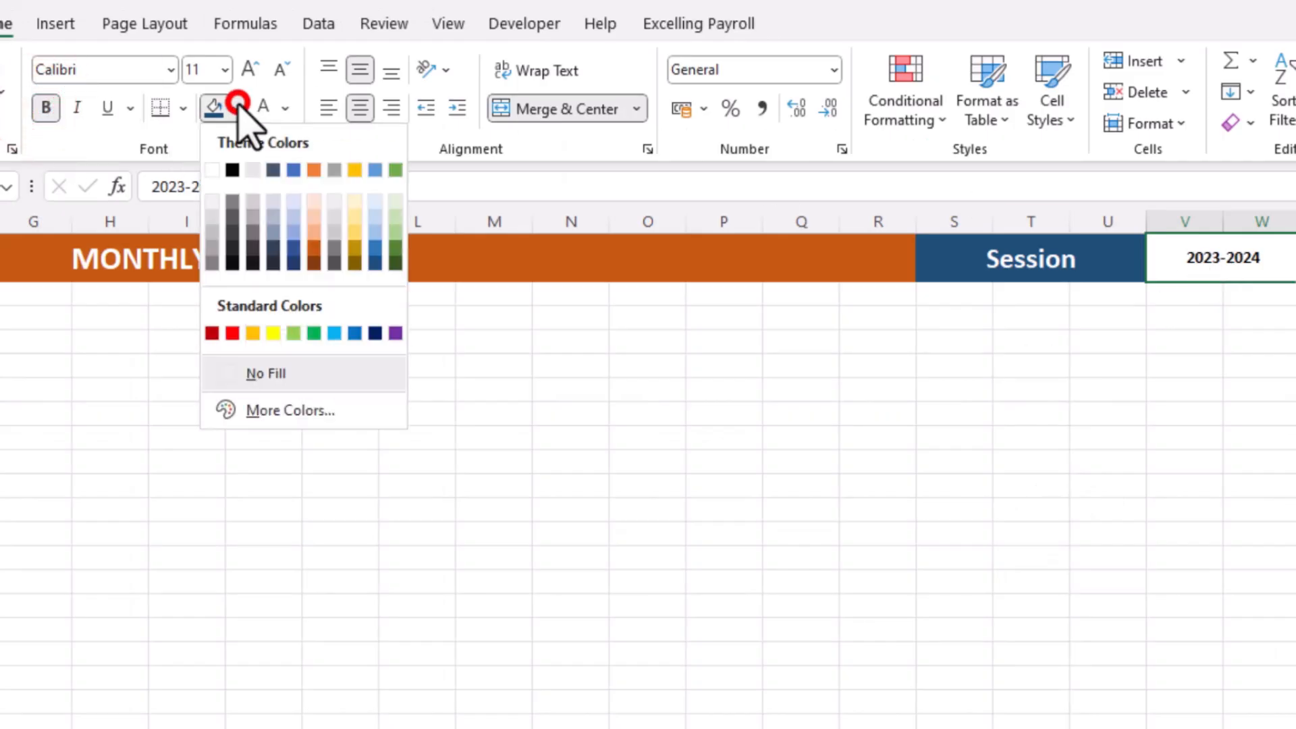
pyautogui.click(396, 250)
# Increase the height of row 2 and enter Roll No. in cell A2
pyautogui.click(61, 286)
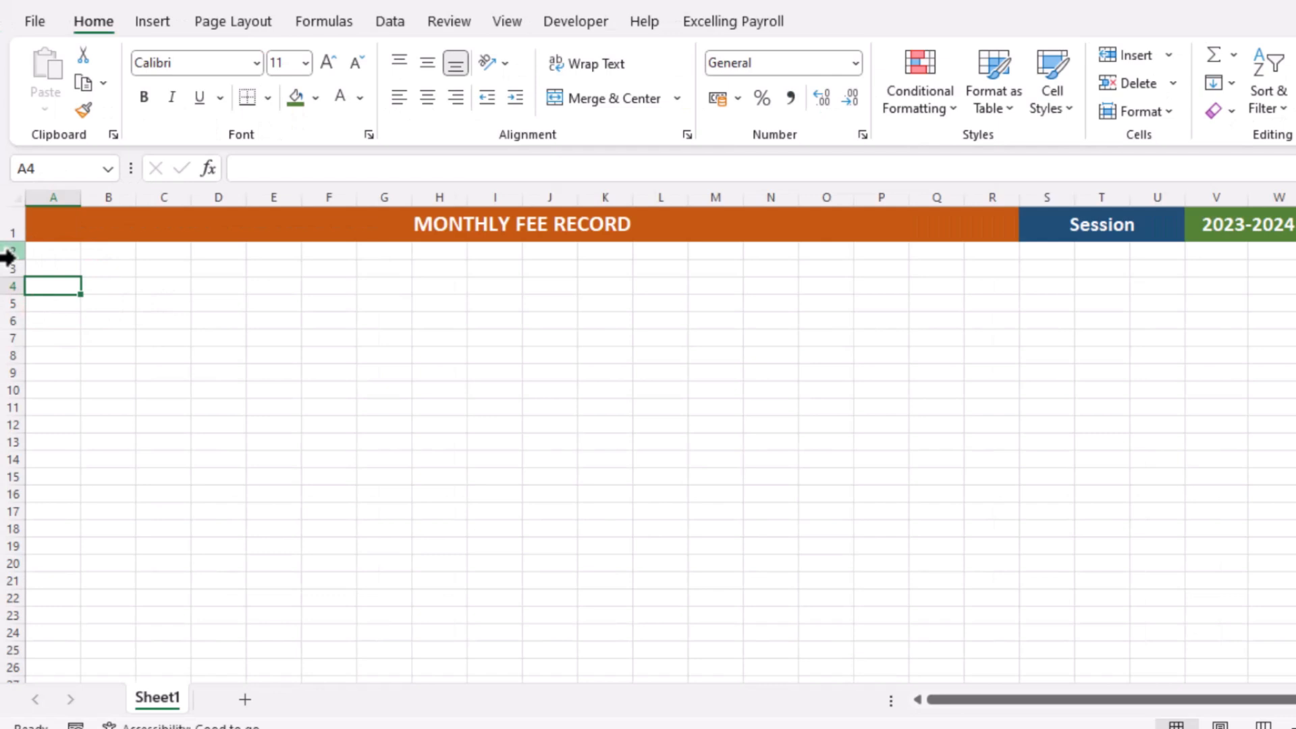
pyautogui.moveTo(18, 264); pyautogui.dragTo(18, 277)
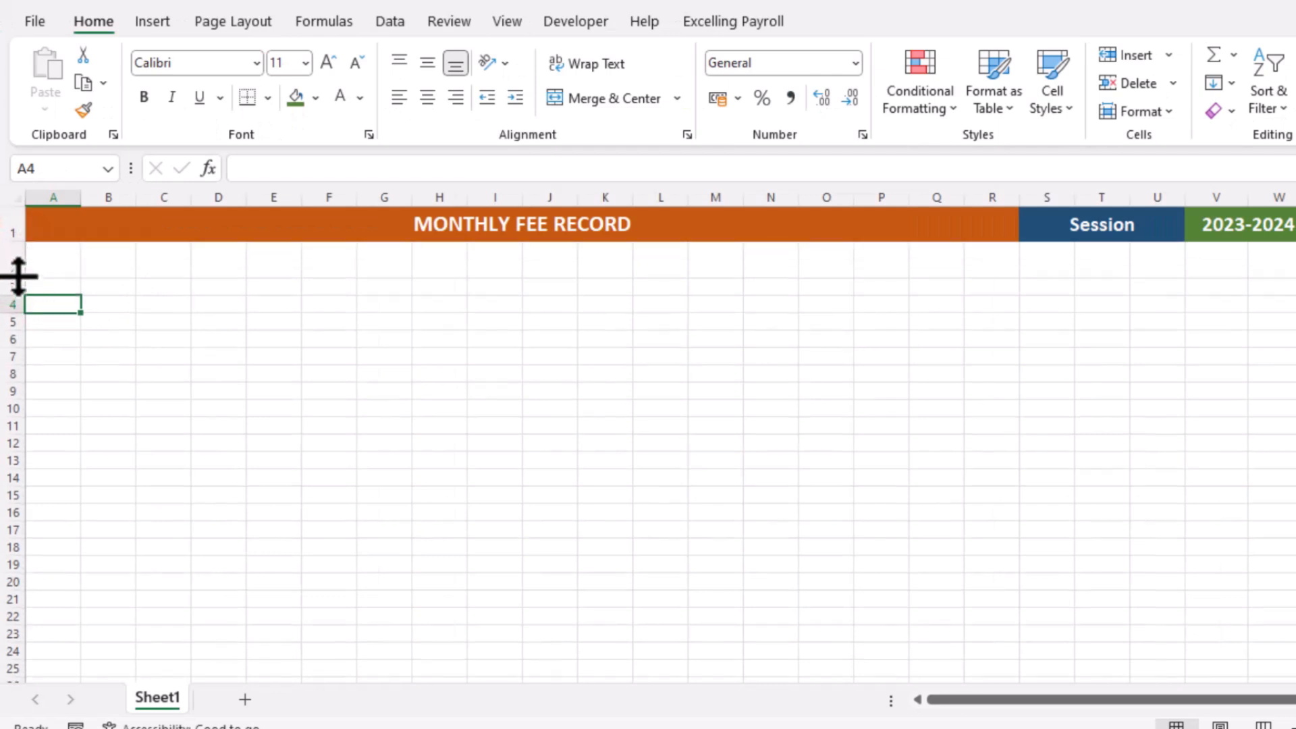
pyautogui.click(63, 258)
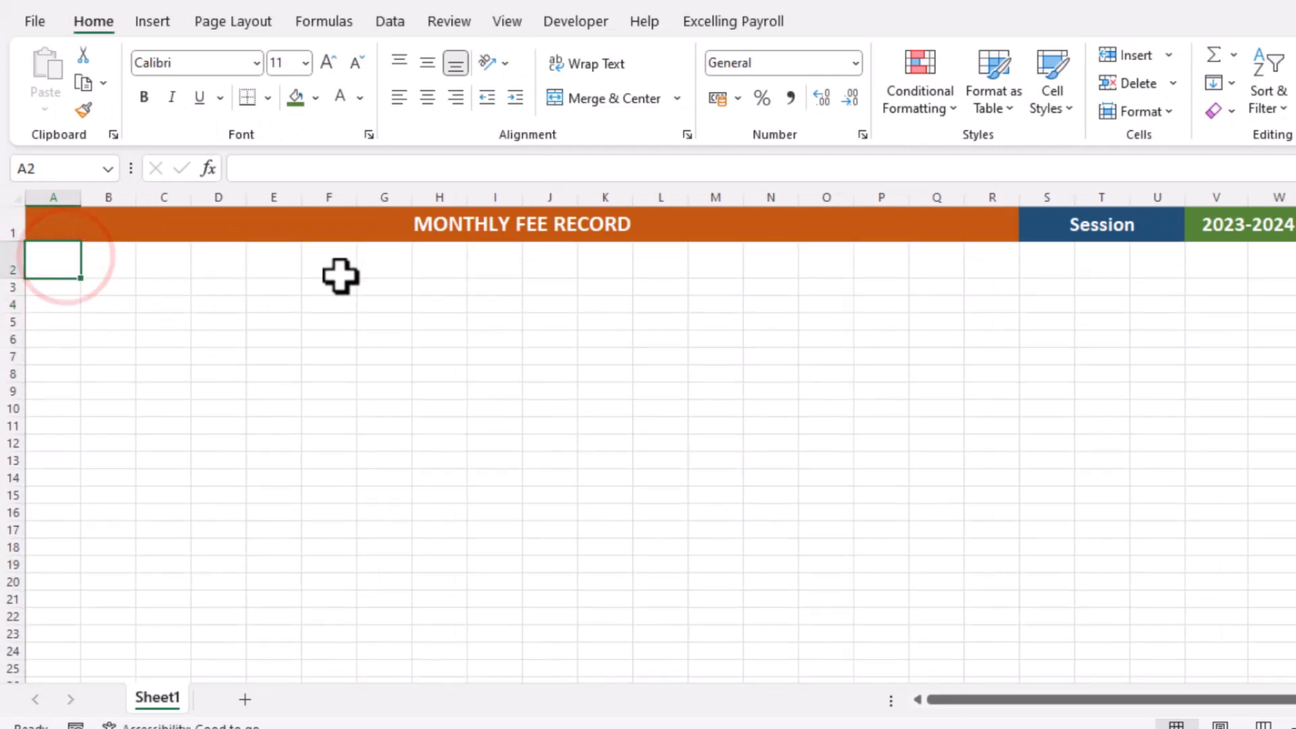
pyautogui.write('Roll')
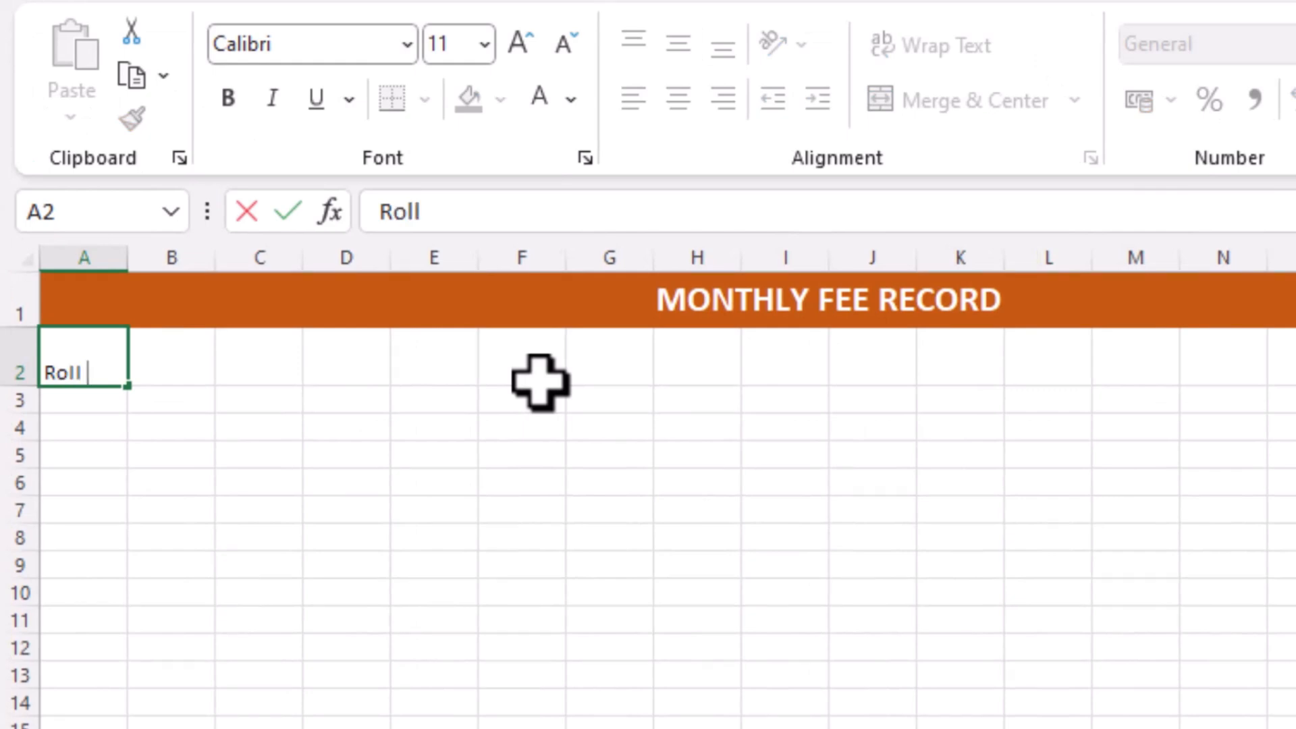
pyautogui.write(' No.')
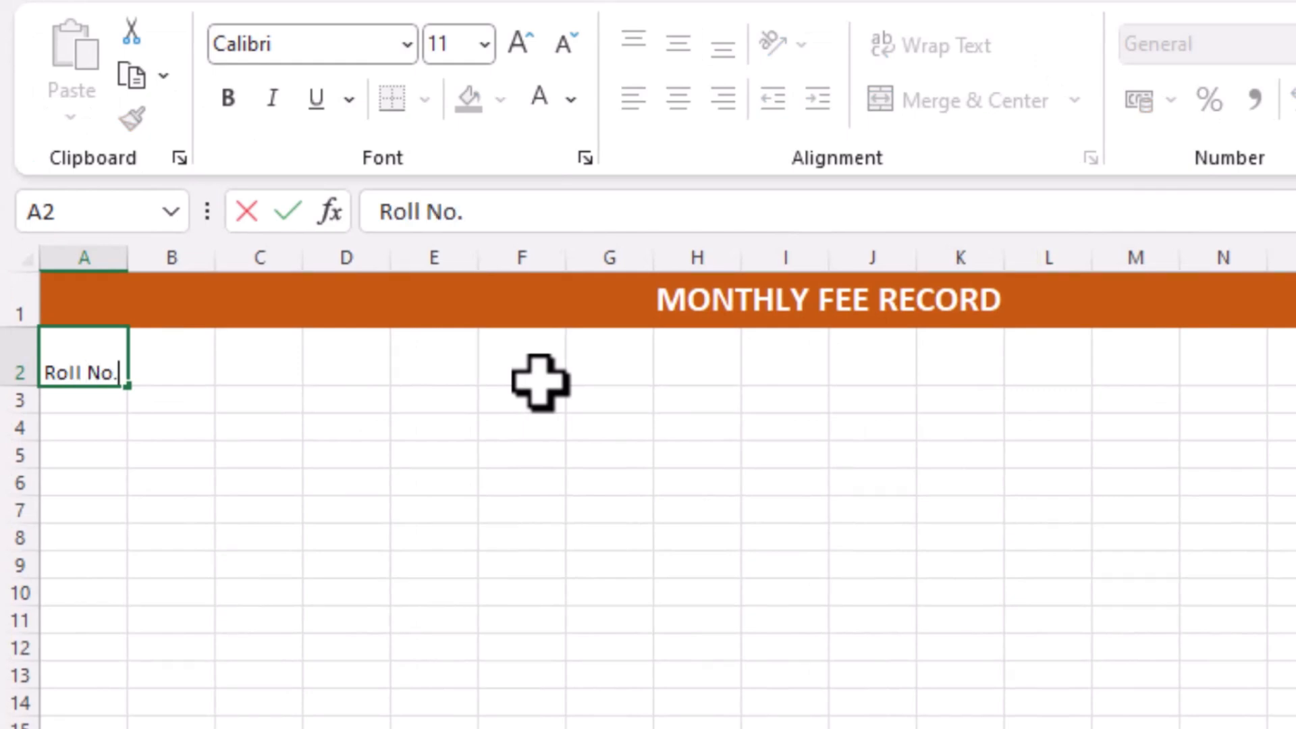
# Enter 1105 in cell A3 and fill it down column A as a roll-number series ending at 1119 in row 17
pyautogui.press('Return')
pyautogui.write('1105')
pyautogui.click(75, 405)
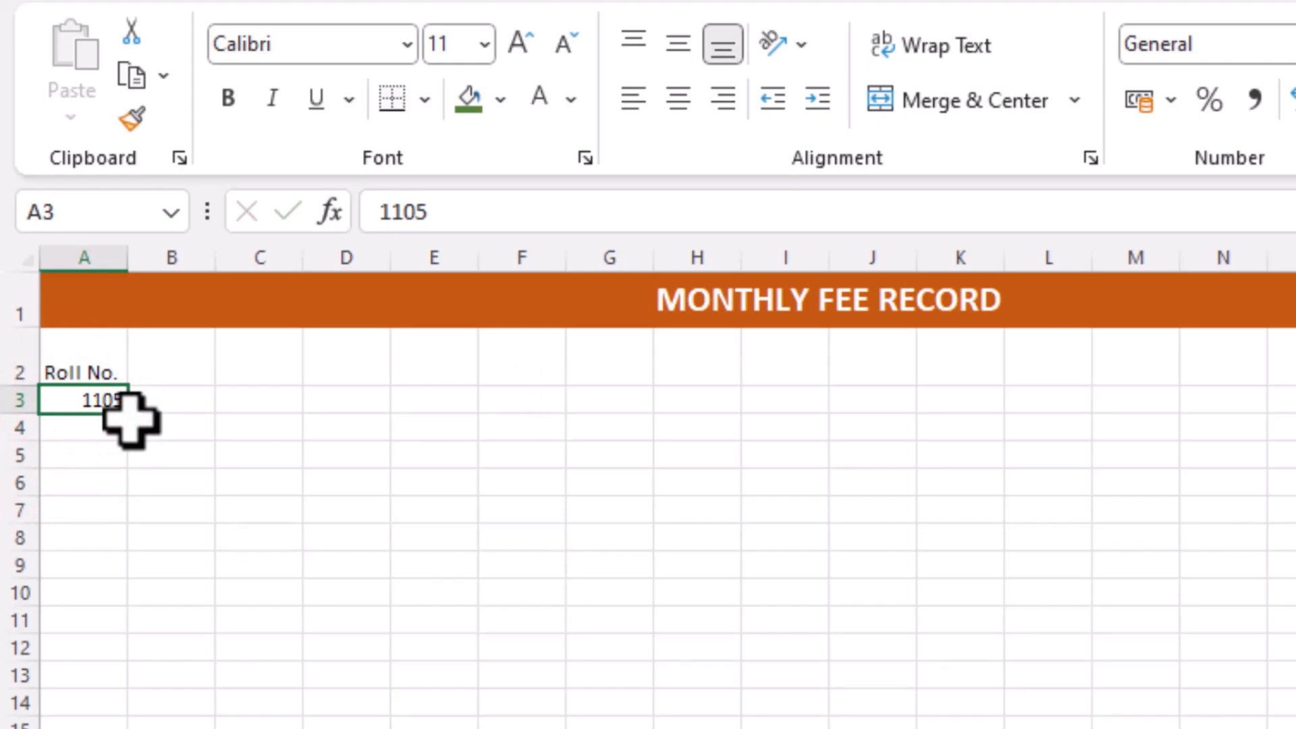
pyautogui.moveTo(128, 413); pyautogui.dragTo(120, 728)
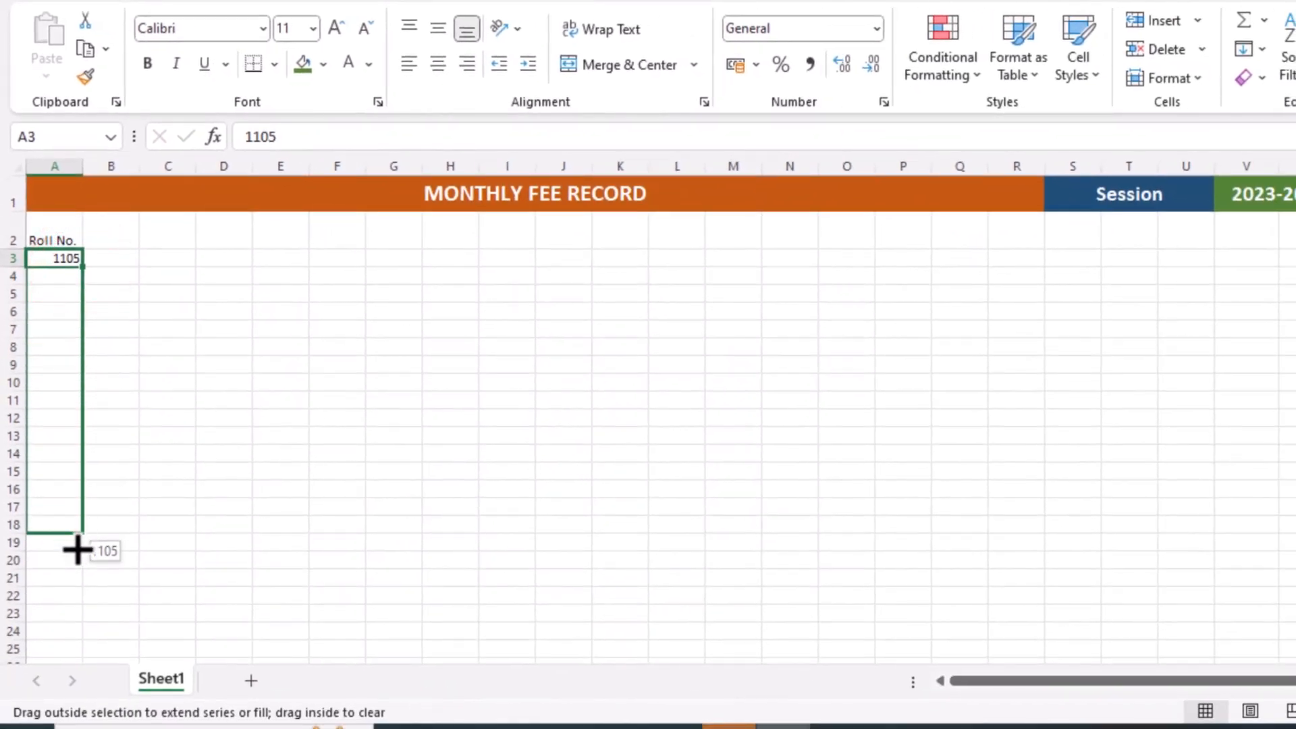
pyautogui.moveTo(77, 549); pyautogui.dragTo(78, 572)
pyautogui.click(101, 582)
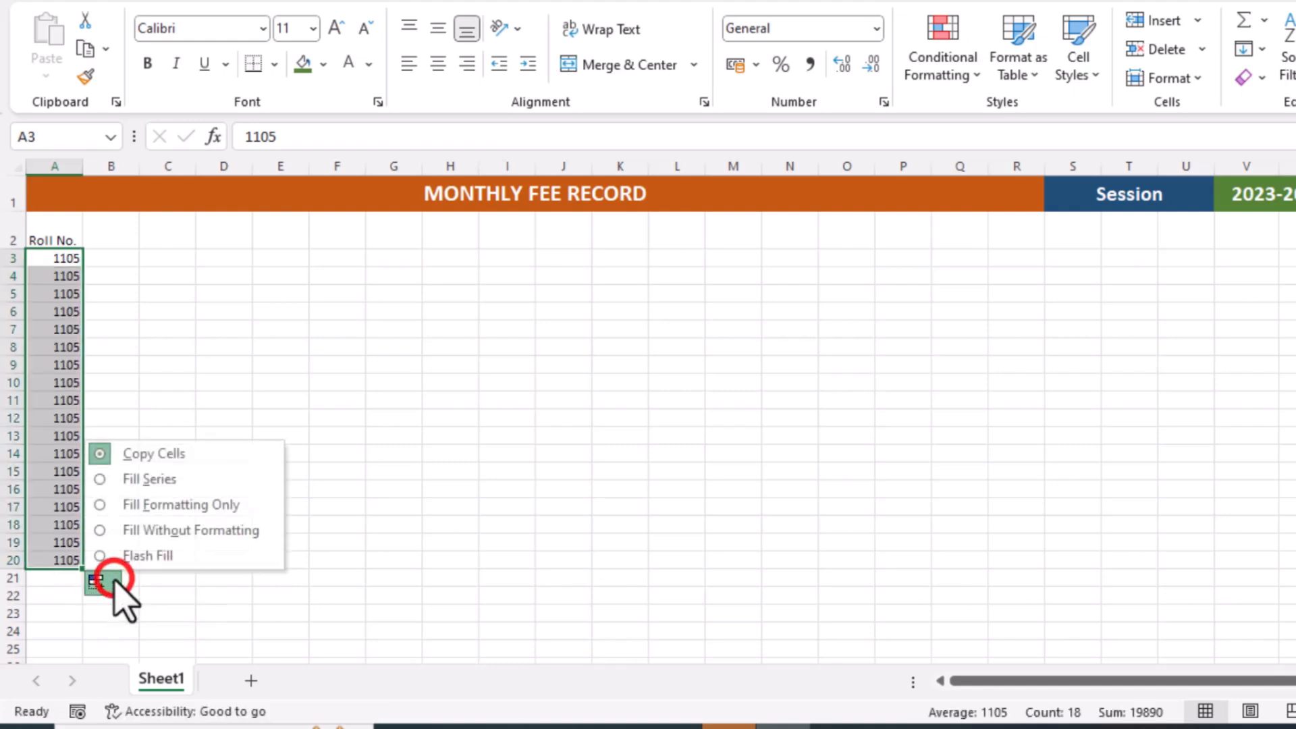
pyautogui.click(149, 481)
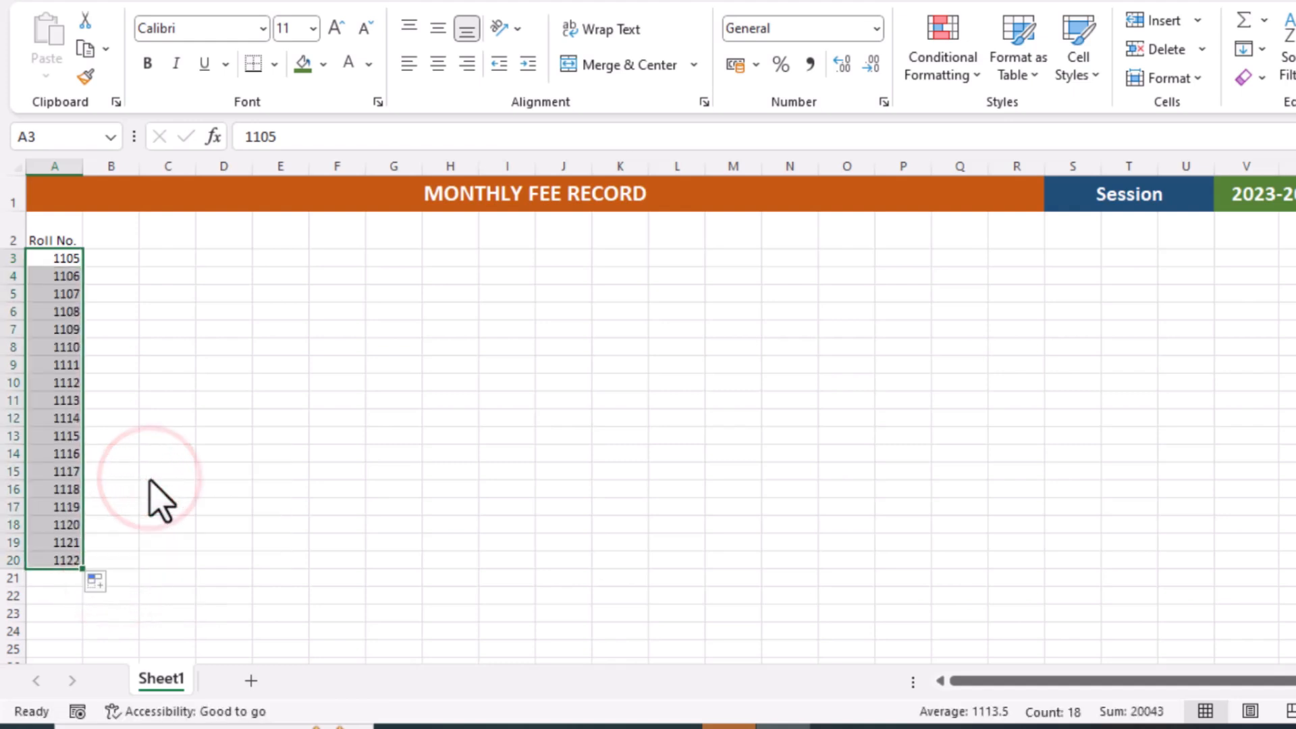
pyautogui.click(64, 505)
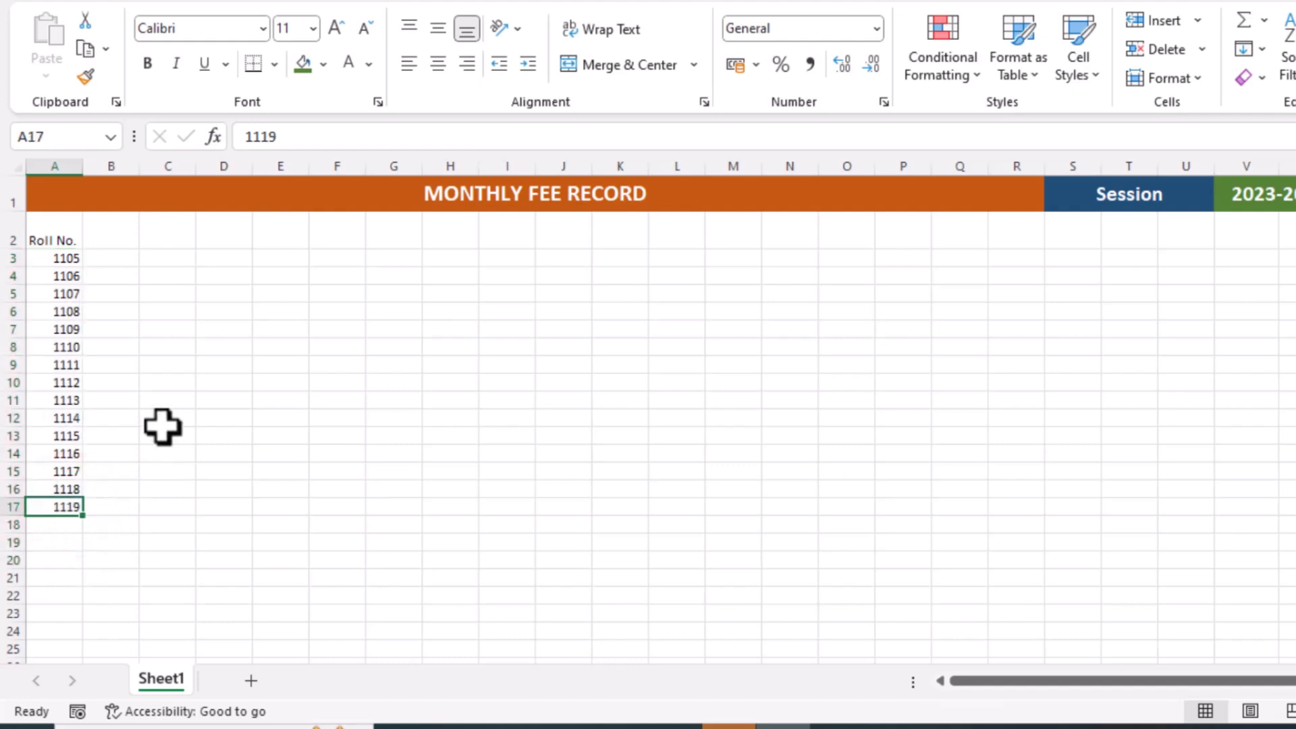
# Widen column B and enter Name as the header in cell B2
pyautogui.click(120, 239)
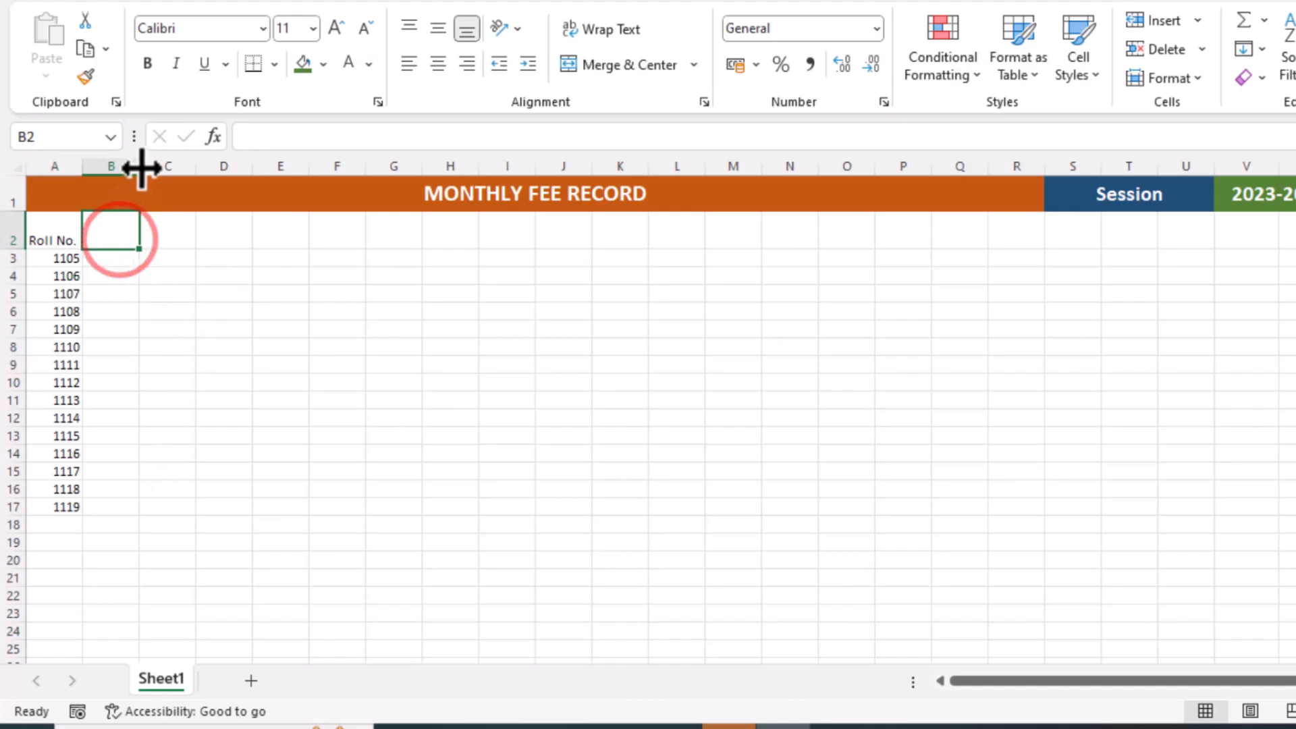
pyautogui.moveTo(139, 166); pyautogui.dragTo(192, 182)
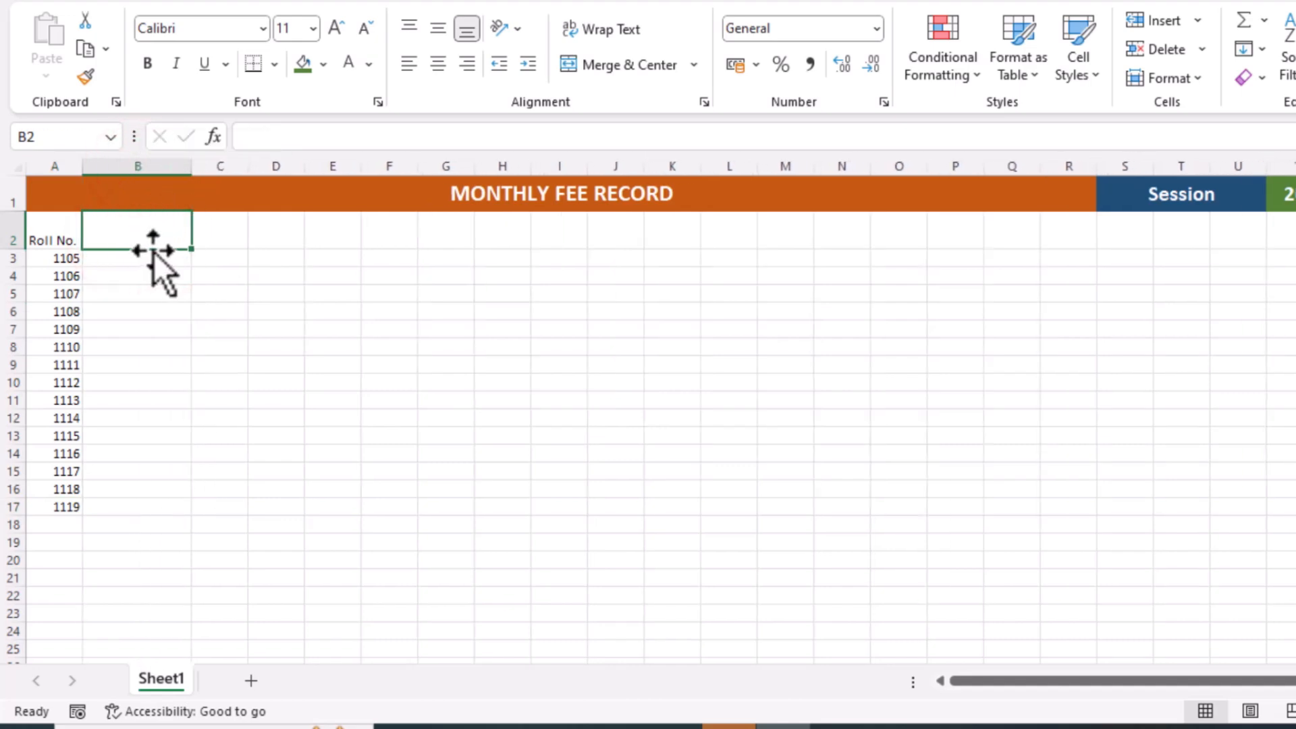
pyautogui.click(145, 233)
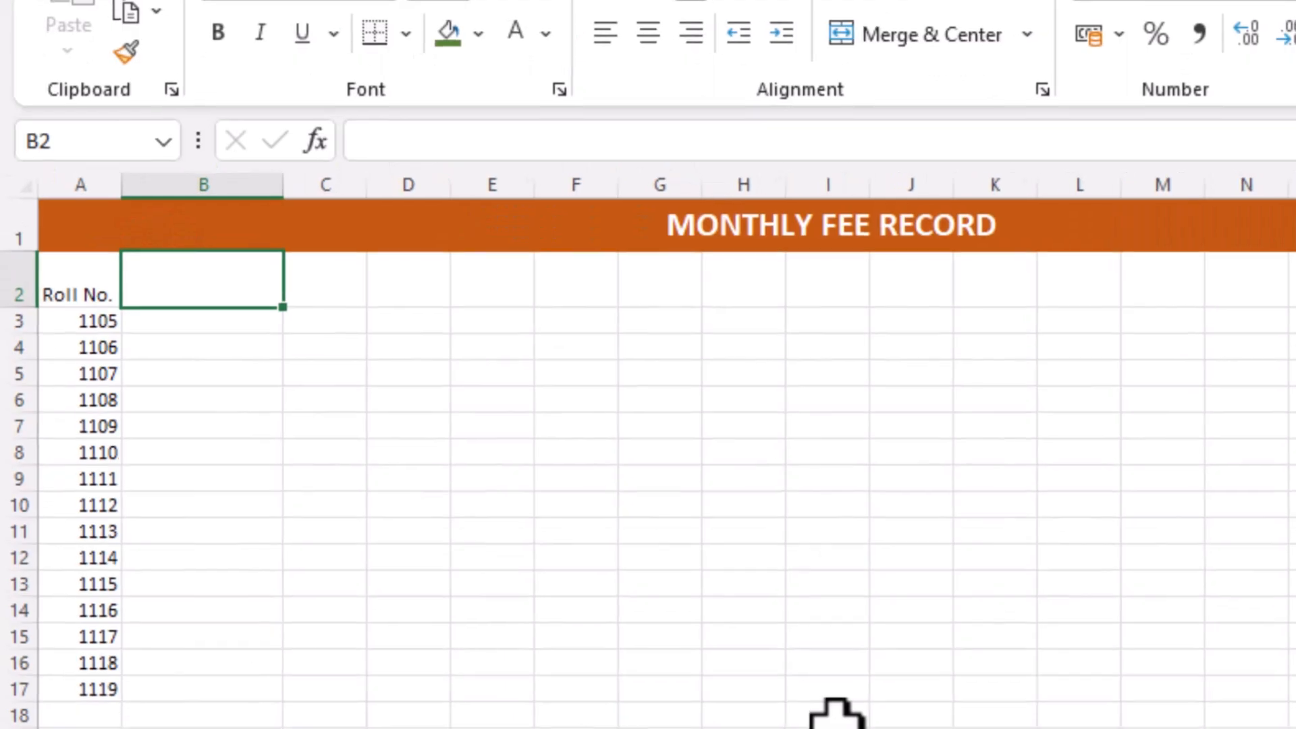
pyautogui.write('Name')
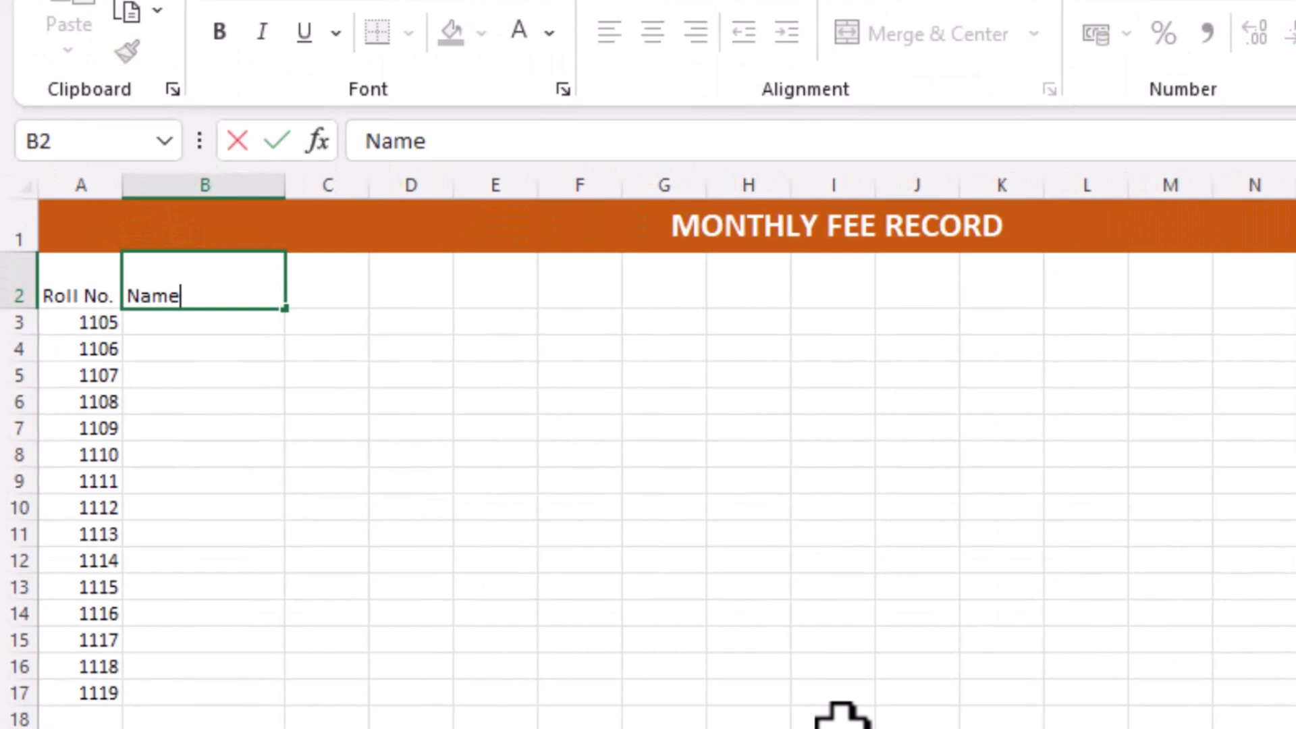
pyautogui.click(272, 312)
pyautogui.press('Return')
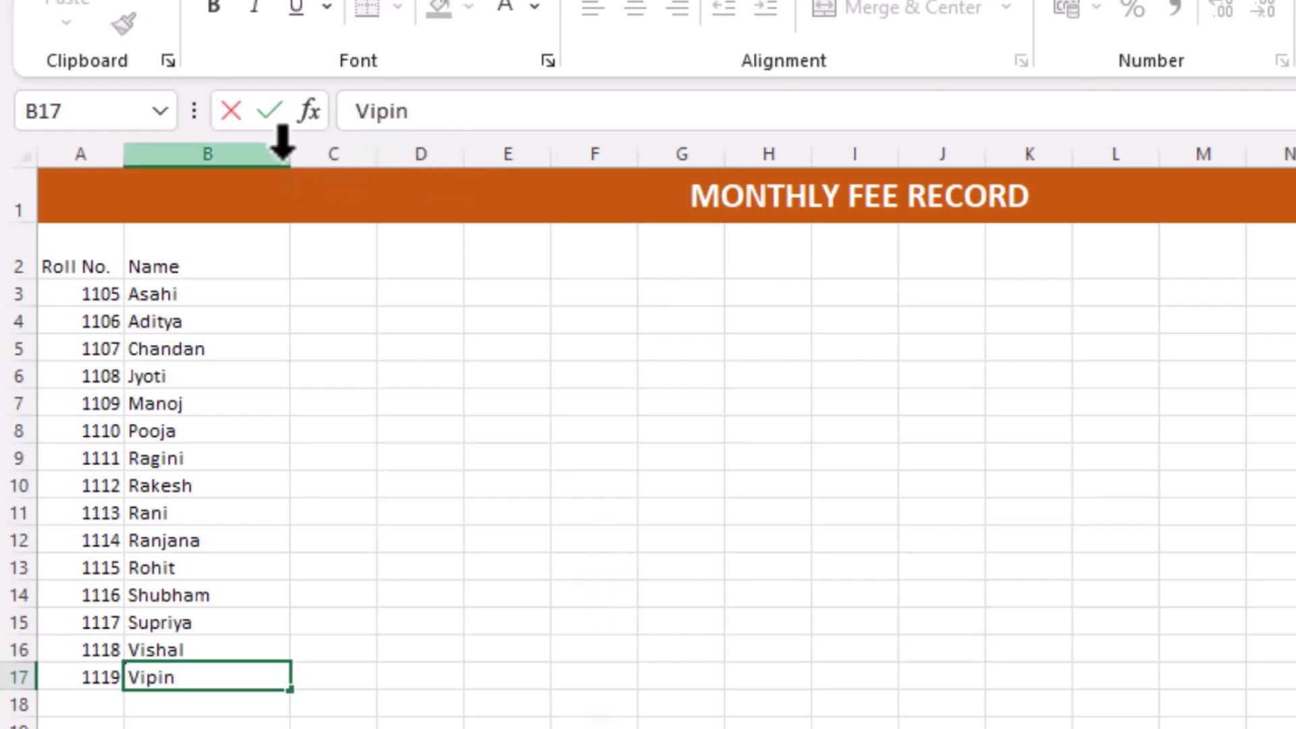
# Narrow column B to fit the student names and widen column C for the Father's Name column
pyautogui.click(277, 293)
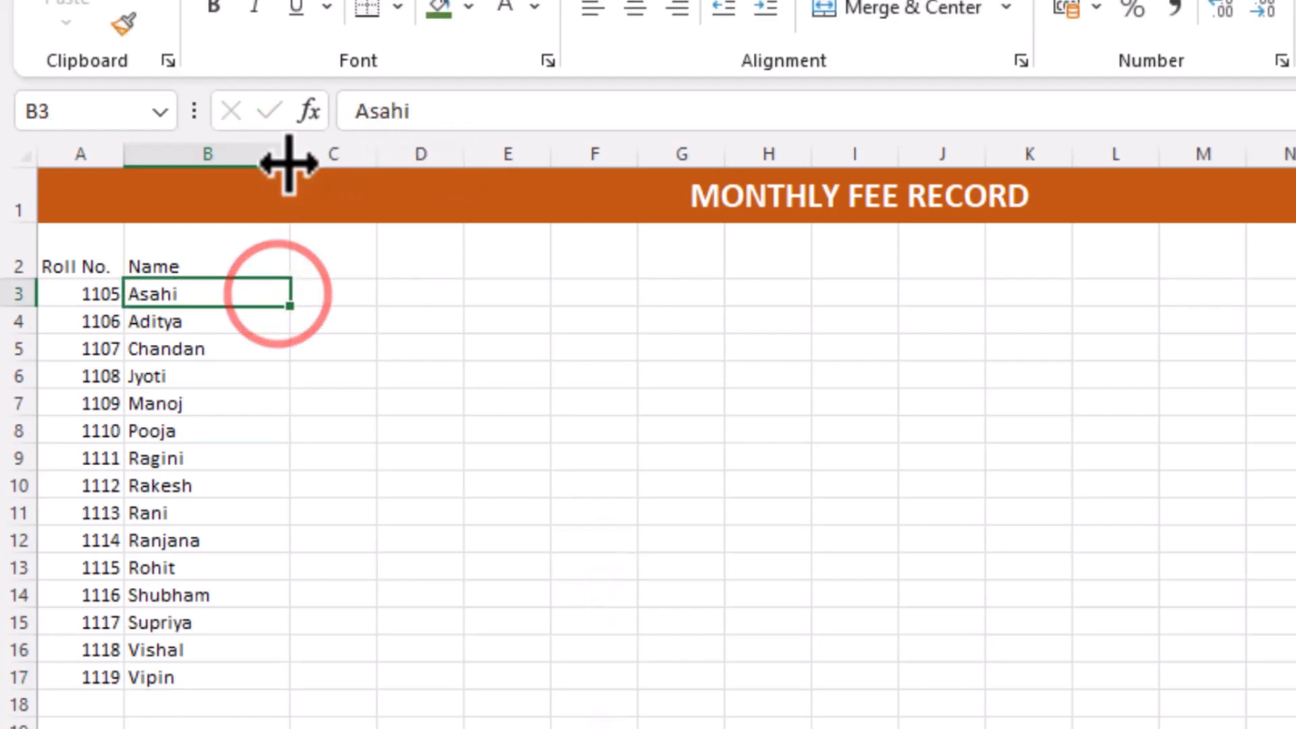
pyautogui.moveTo(289, 161); pyautogui.dragTo(225, 162)
pyautogui.click(289, 258)
pyautogui.moveTo(312, 163); pyautogui.dragTo(400, 179)
pyautogui.click(359, 237)
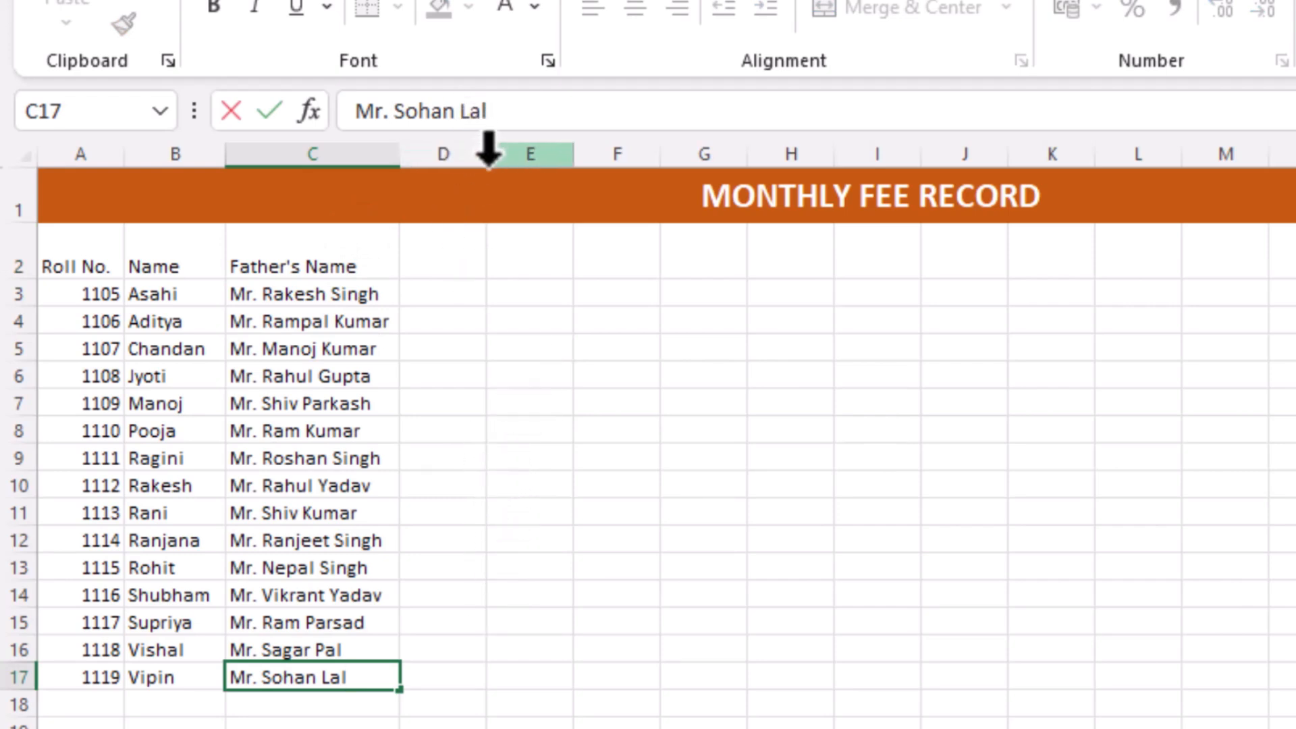
# Widen column D slightly and enter DOB as the header in cell D2
pyautogui.click(448, 251)
pyautogui.moveTo(486, 157); pyautogui.dragTo(501, 159)
pyautogui.click(478, 248)
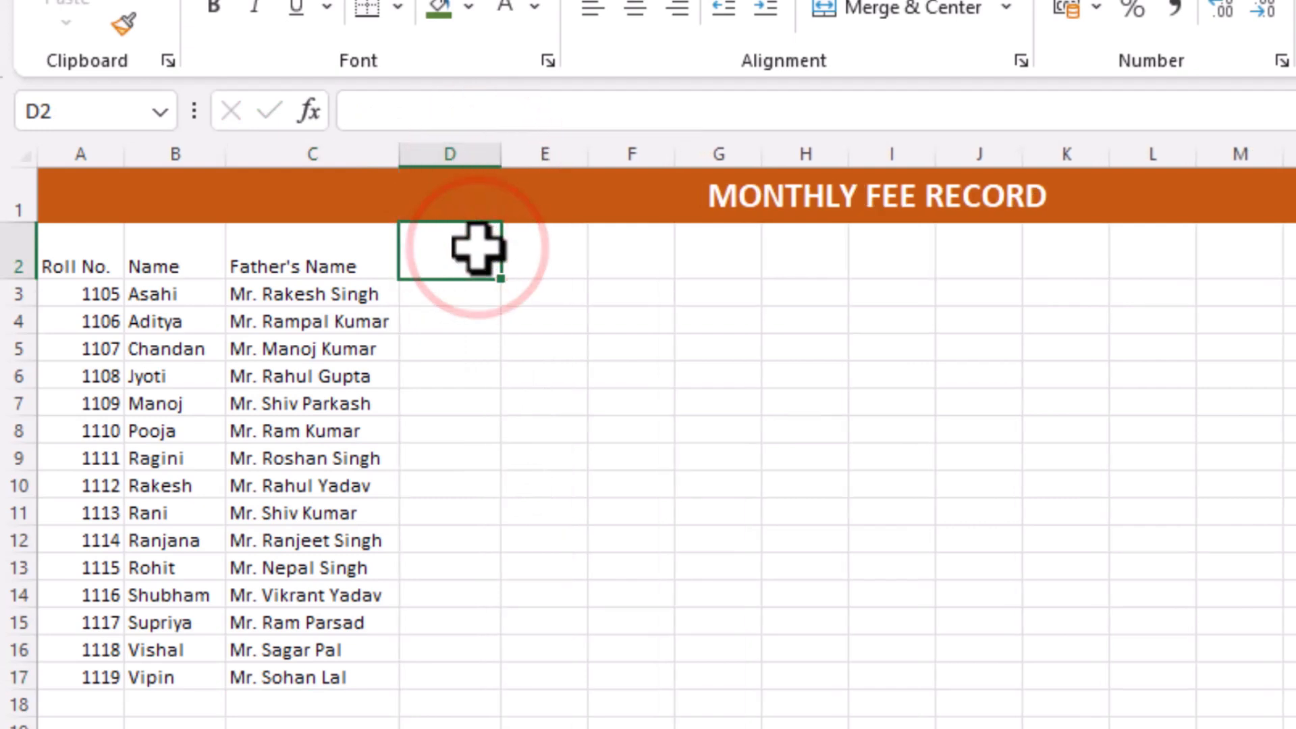
pyautogui.write('DOB')
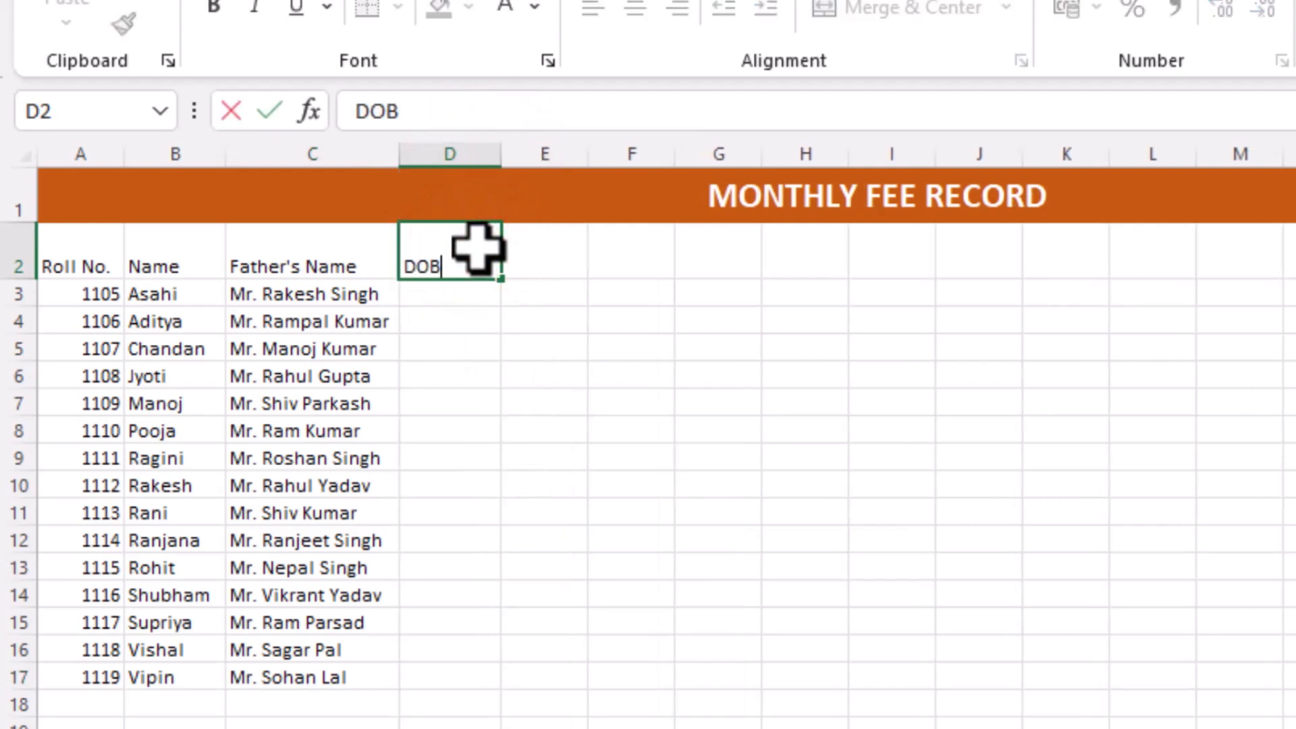
pyautogui.press('Return')
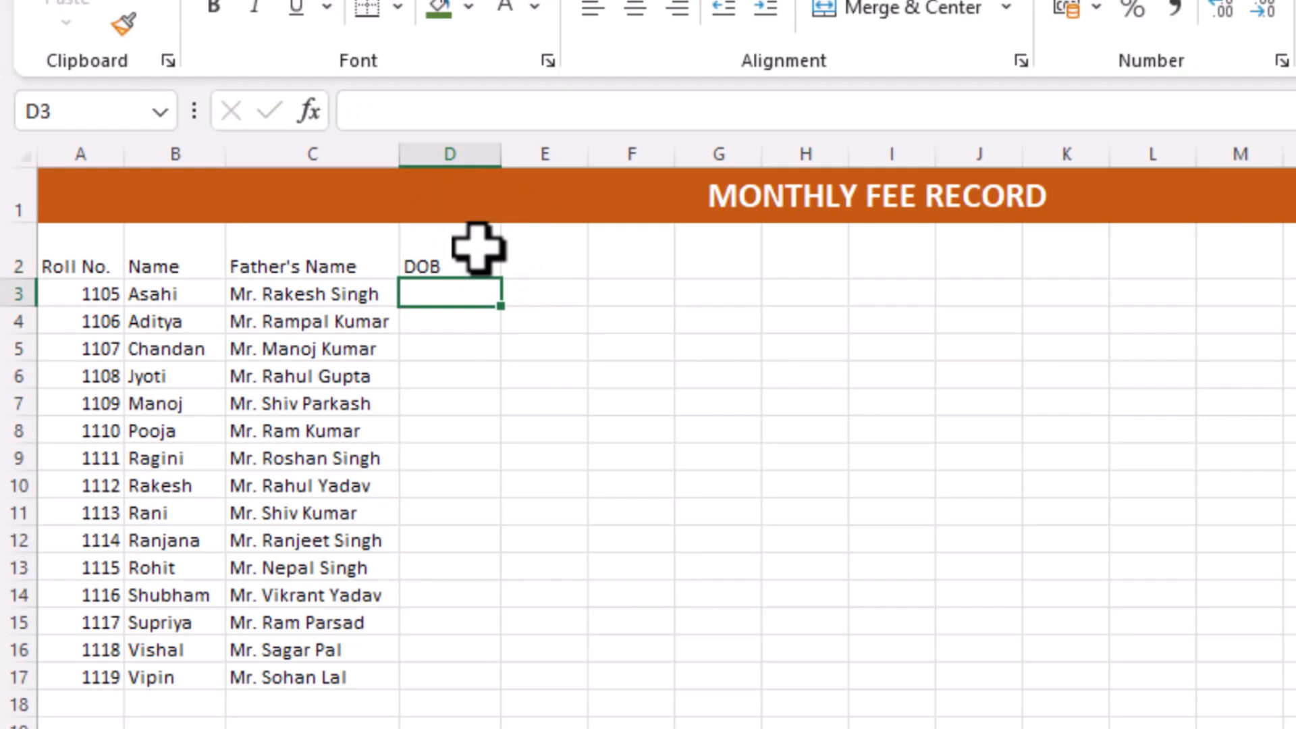
# Fill in the students' birth dates in column D and a Class column with 12th in column E
pyautogui.write('02-07-1998')
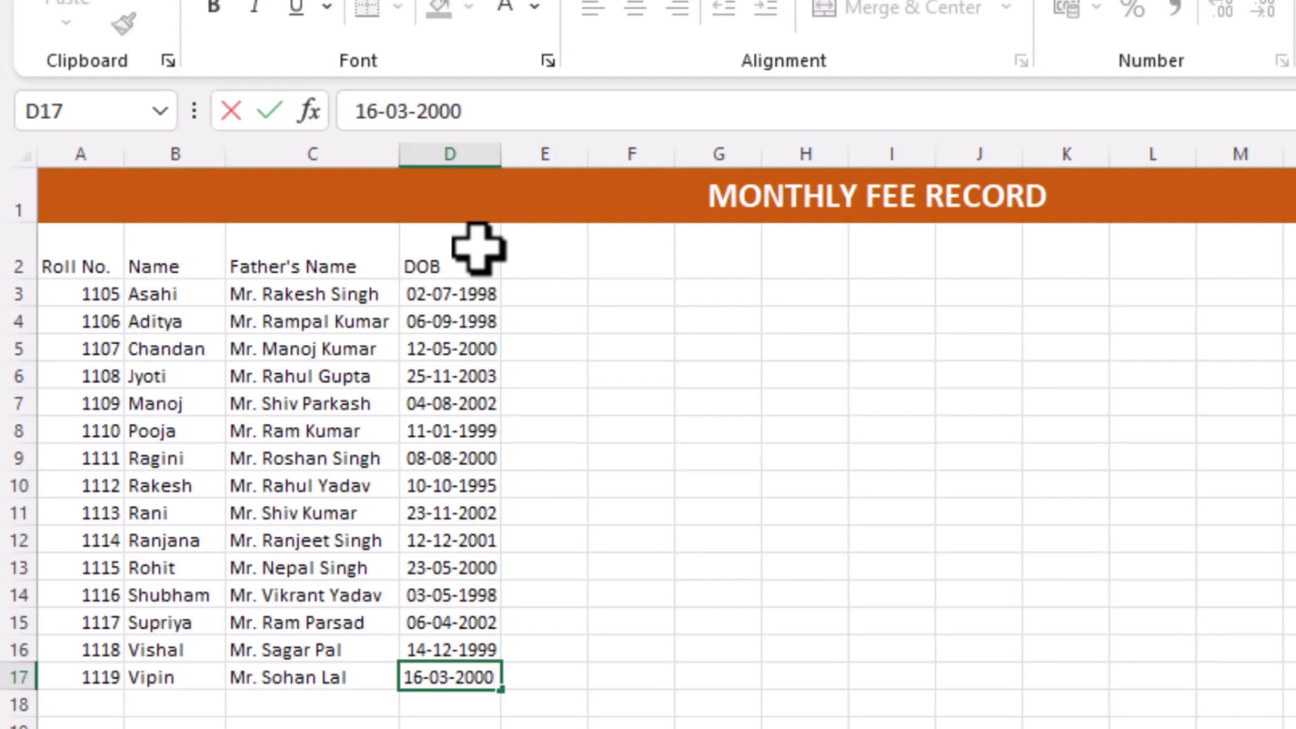
pyautogui.click(572, 263)
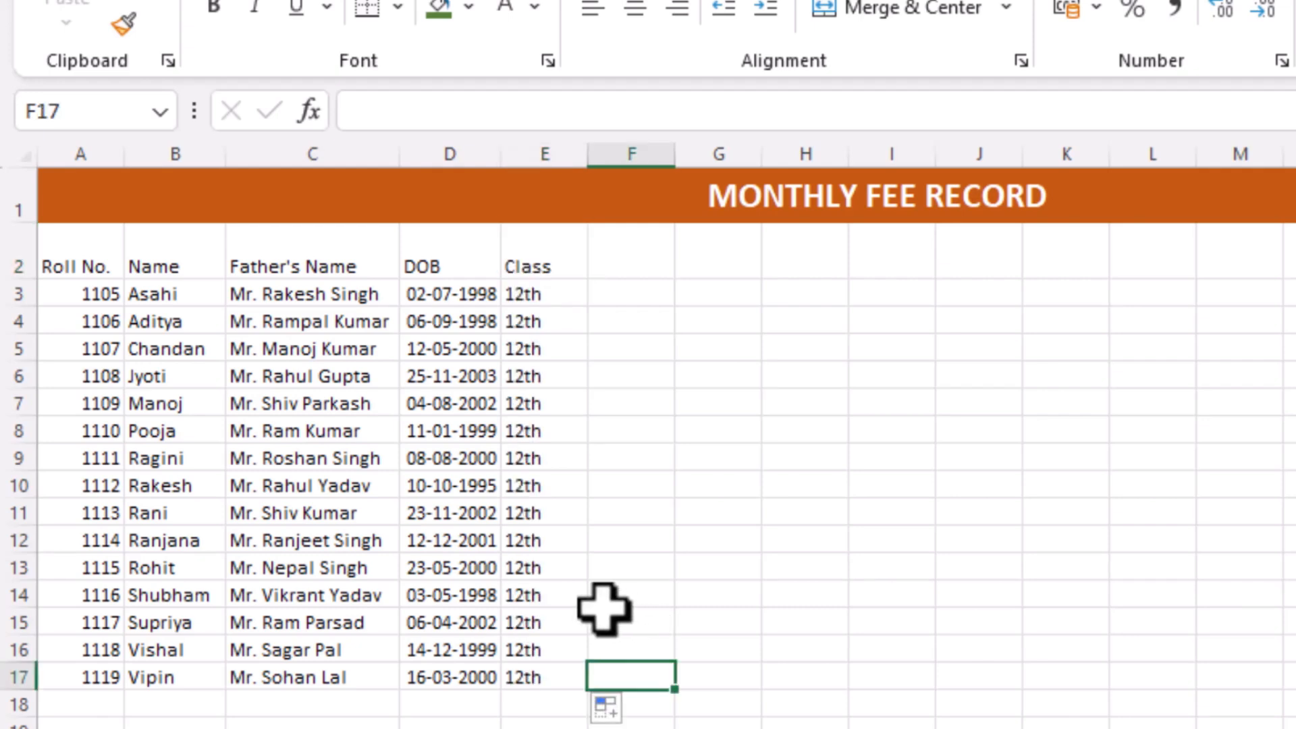
# Center the table's contents both vertically and horizontally across the whole data range
pyautogui.moveTo(68, 252)
pyautogui.mouseDown()
pyautogui.moveTo(347, 573)
pyautogui.moveTo(710, 663)
pyautogui.moveTo(1293, 650)
pyautogui.moveTo(1293, 704)
pyautogui.mouseUp()
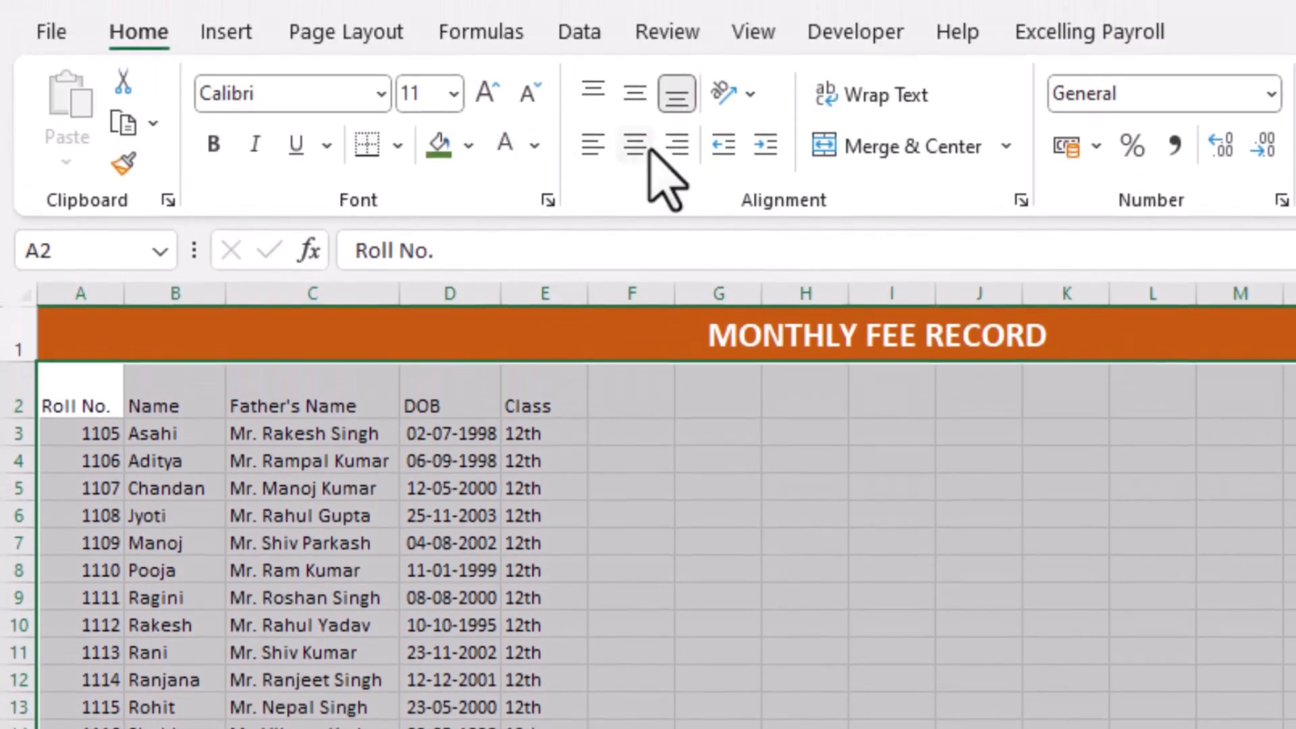
pyautogui.click(638, 10)
pyautogui.click(637, 100)
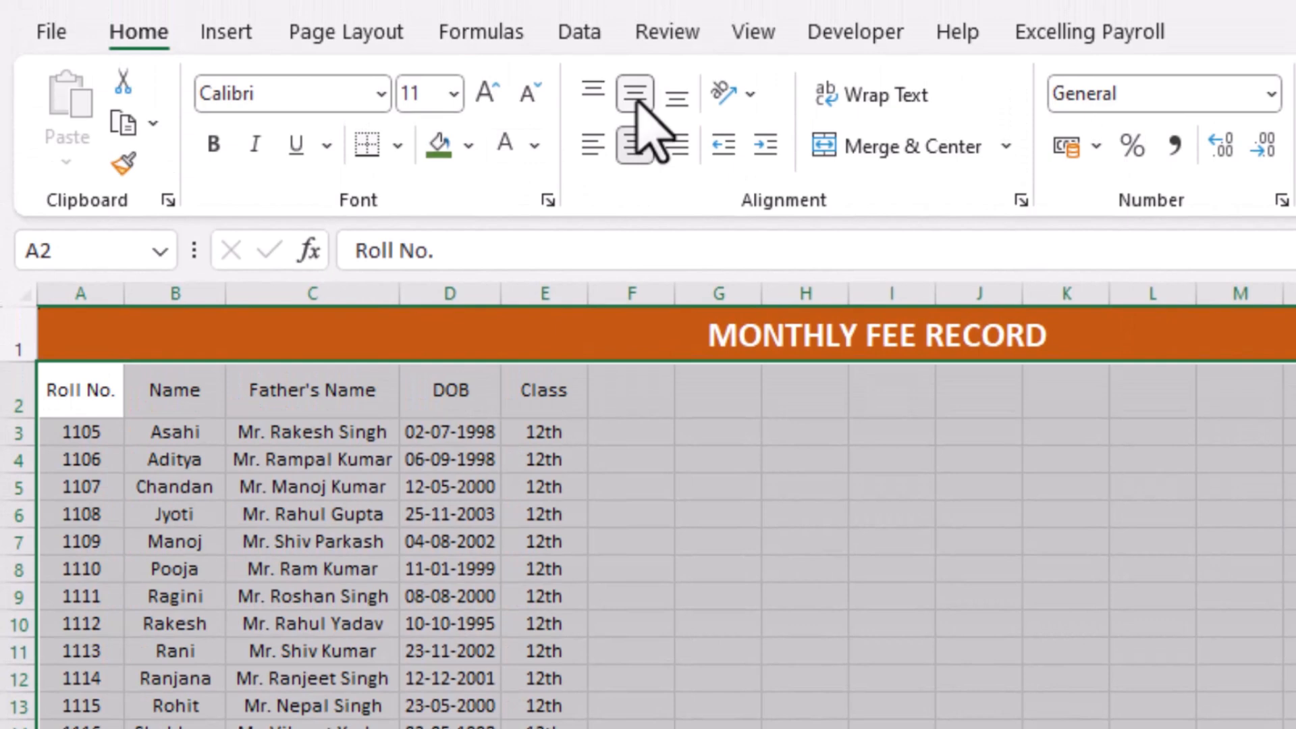
pyautogui.click(263, 537)
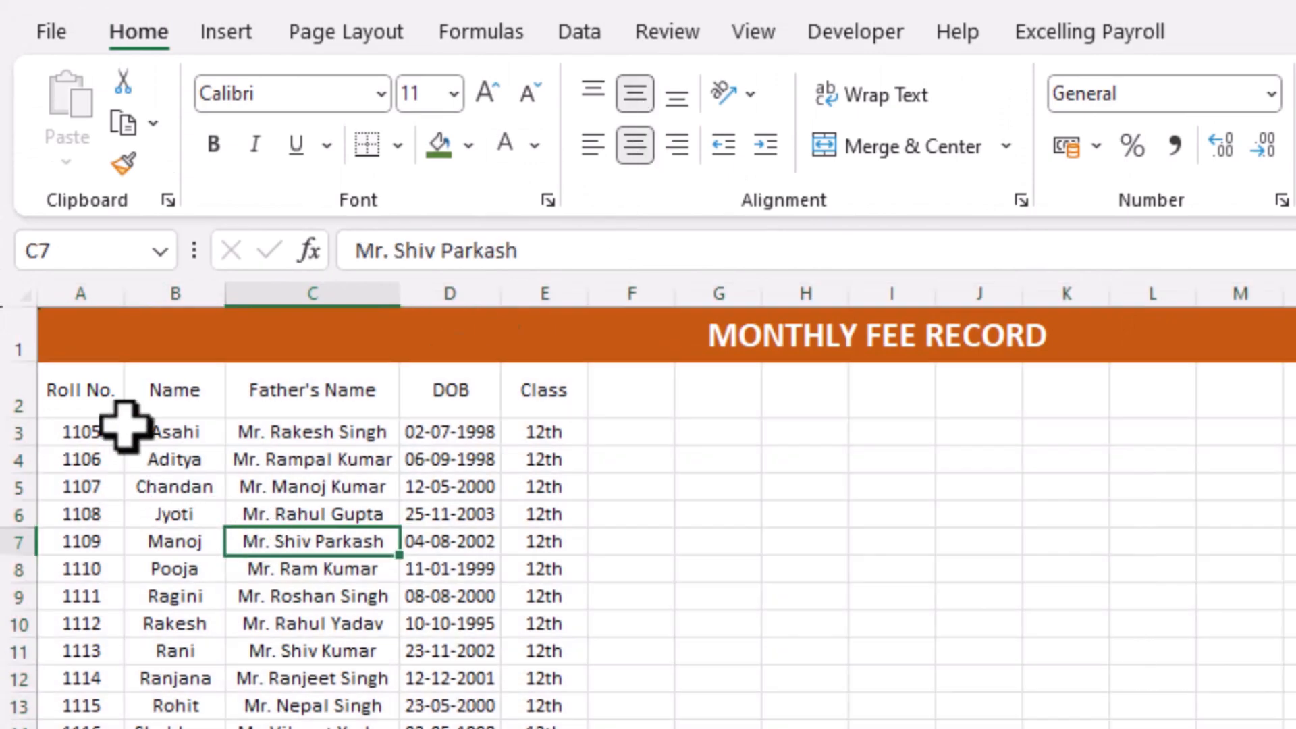
# Fill the header row 2 with Gold, Accent 4, Lighter 40%
pyautogui.click(81, 390)
pyautogui.moveTo(100, 390); pyautogui.dragTo(1295, 405)
pyautogui.click(468, 145)
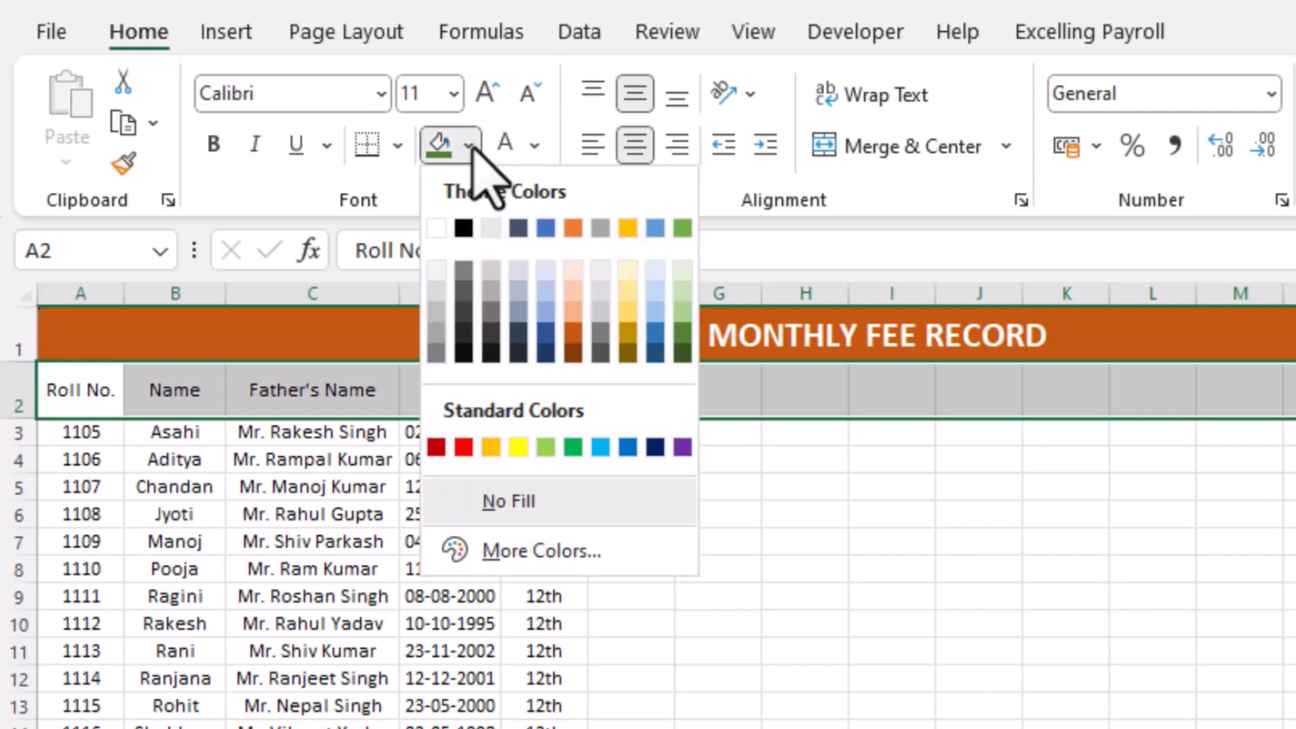
pyautogui.click(628, 312)
# Apply all borders to the table range from the headers down through the student rows
pyautogui.moveTo(87, 387); pyautogui.dragTo(1067, 435)
pyautogui.moveTo(1241, 445); pyautogui.dragTo(1295, 728)
pyautogui.click(398, 145)
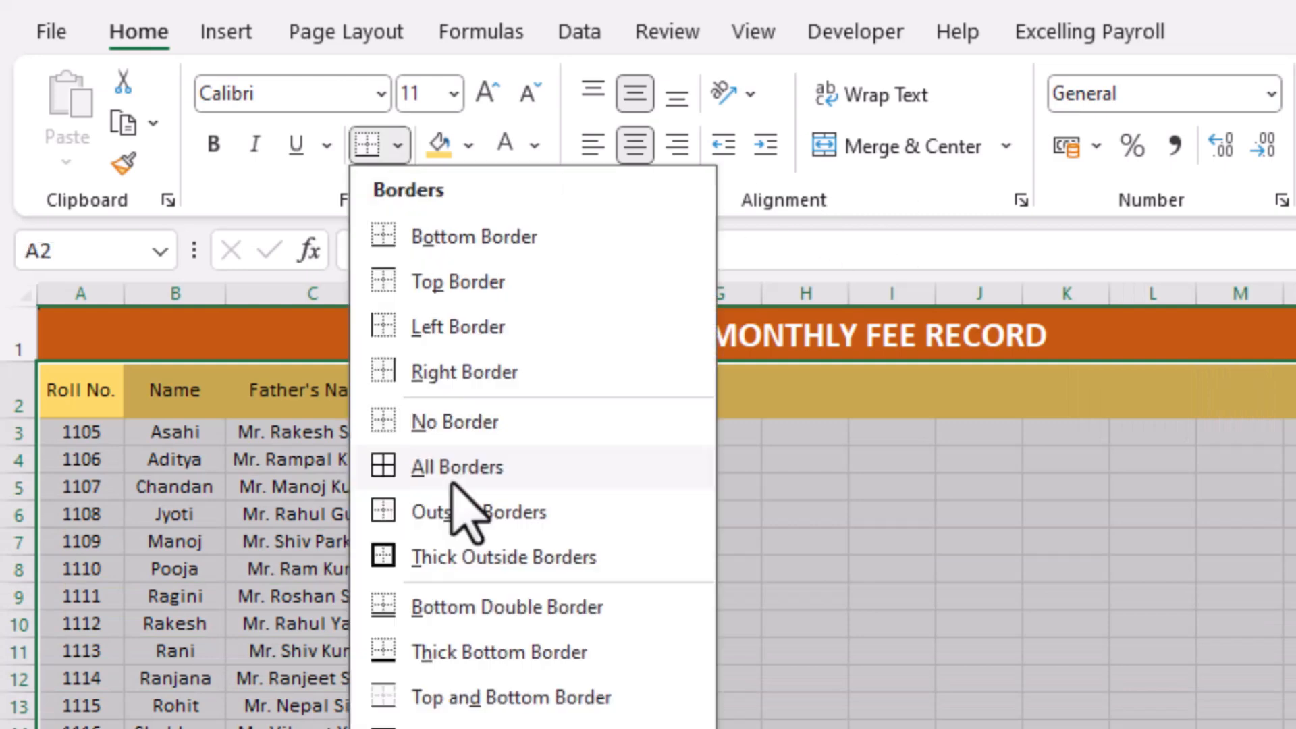
pyautogui.click(458, 481)
pyautogui.click(275, 642)
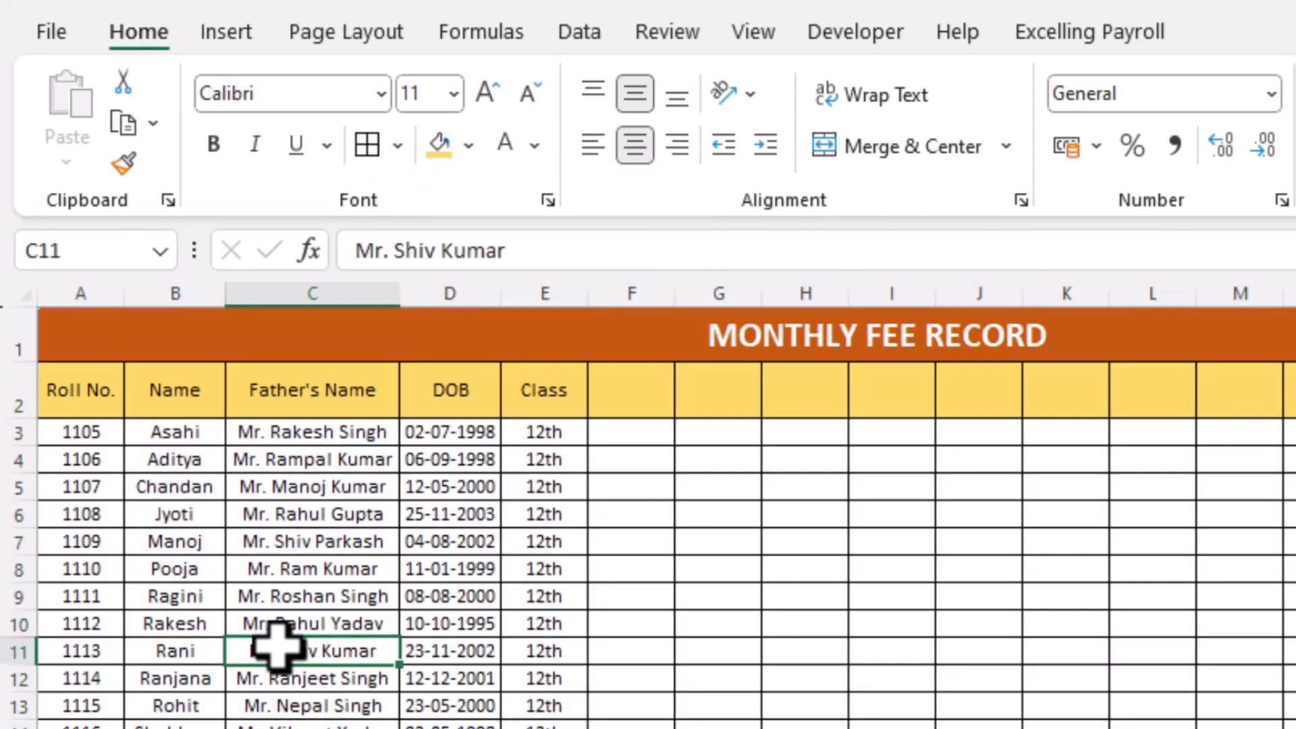
# Shade the roll-number cells in column A gray
pyautogui.click(243, 599)
pyautogui.moveTo(101, 439); pyautogui.dragTo(79, 728)
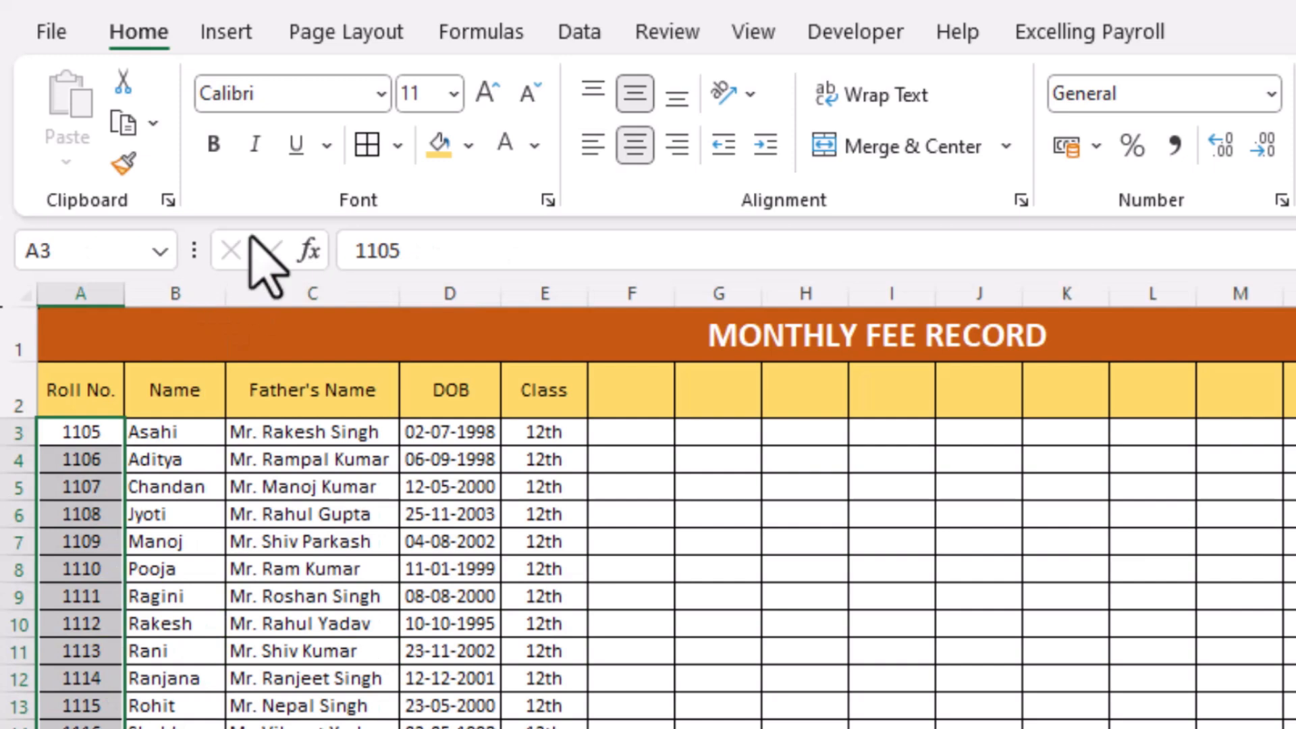
pyautogui.click(440, 144)
pyautogui.click(631, 706)
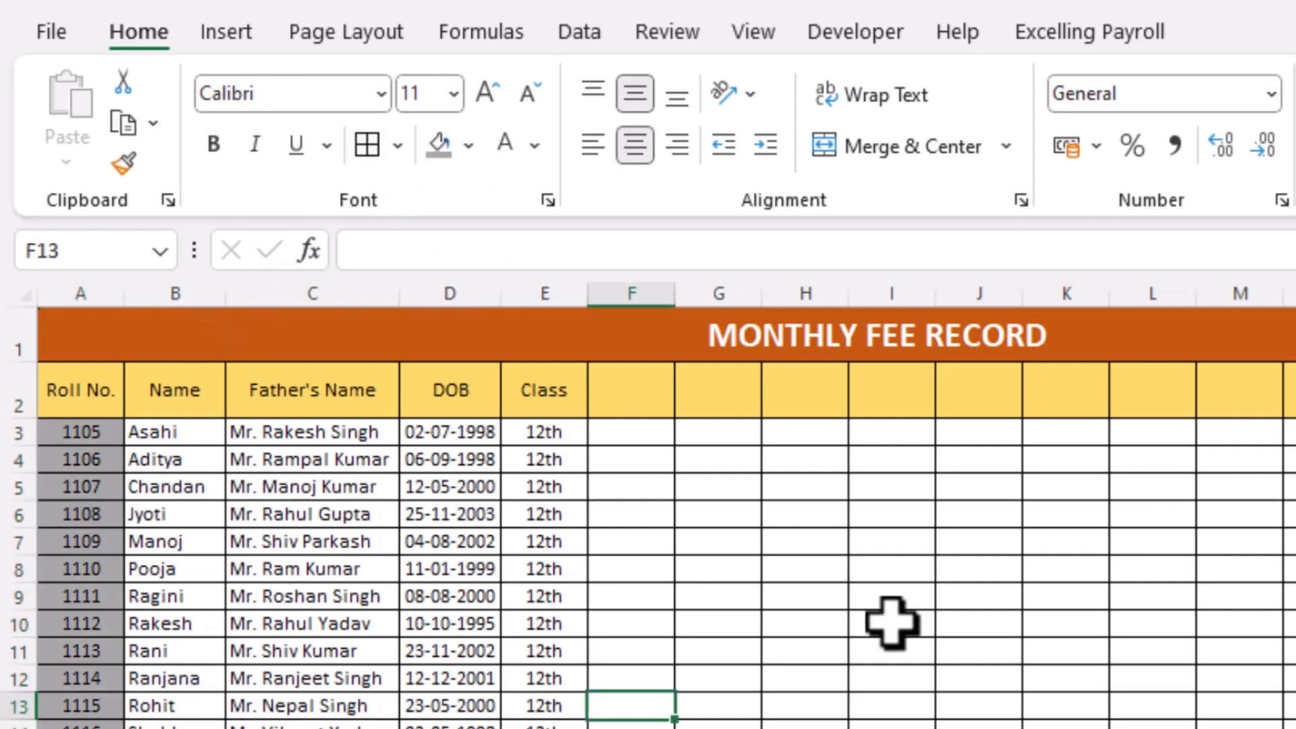
pyautogui.click(642, 400)
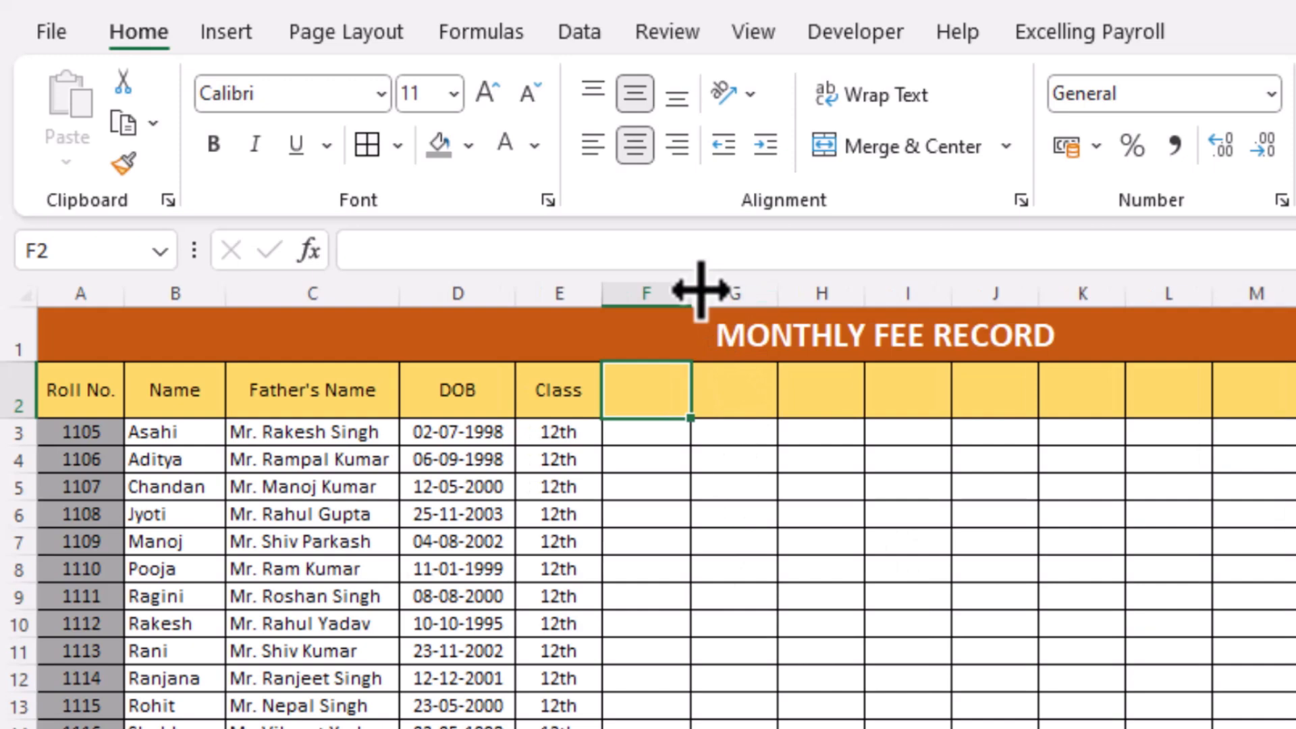
# Widen column F and enter Contact No. as the header in cell F2
pyautogui.moveTo(692, 294); pyautogui.dragTo(759, 295)
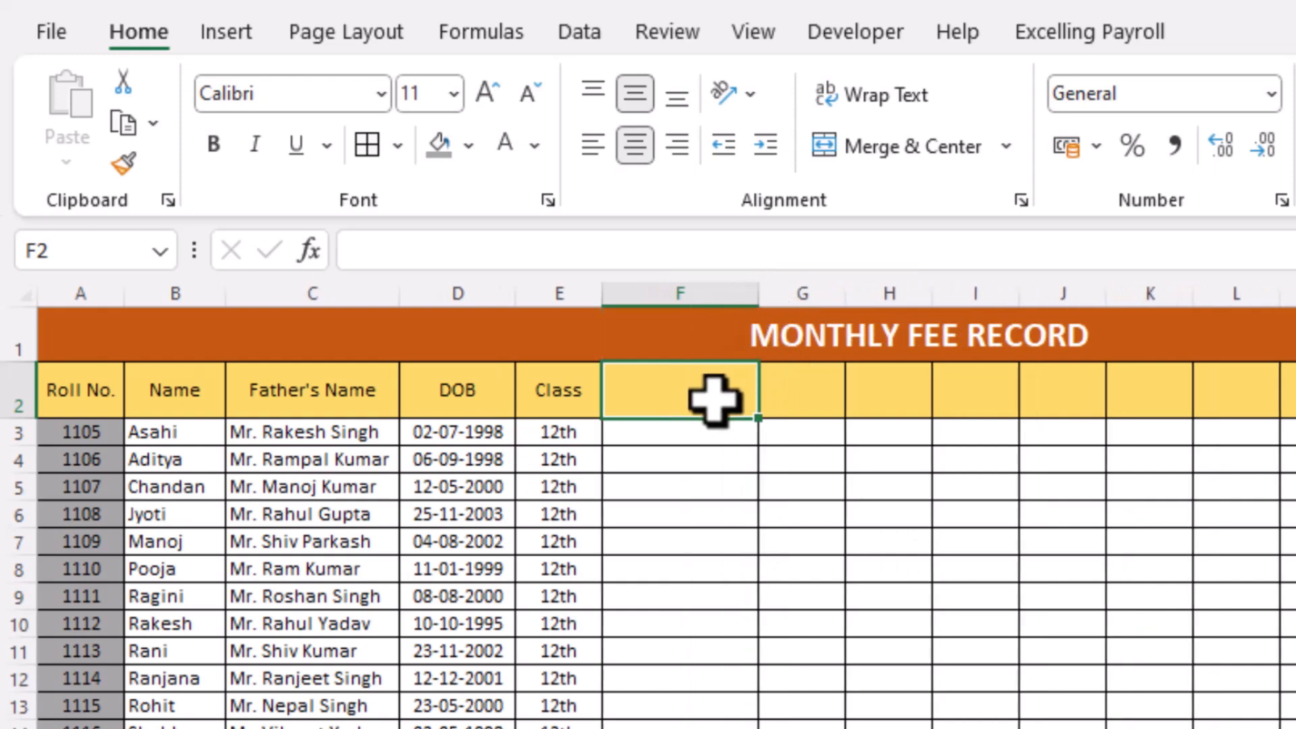
pyautogui.write('Contact No.')
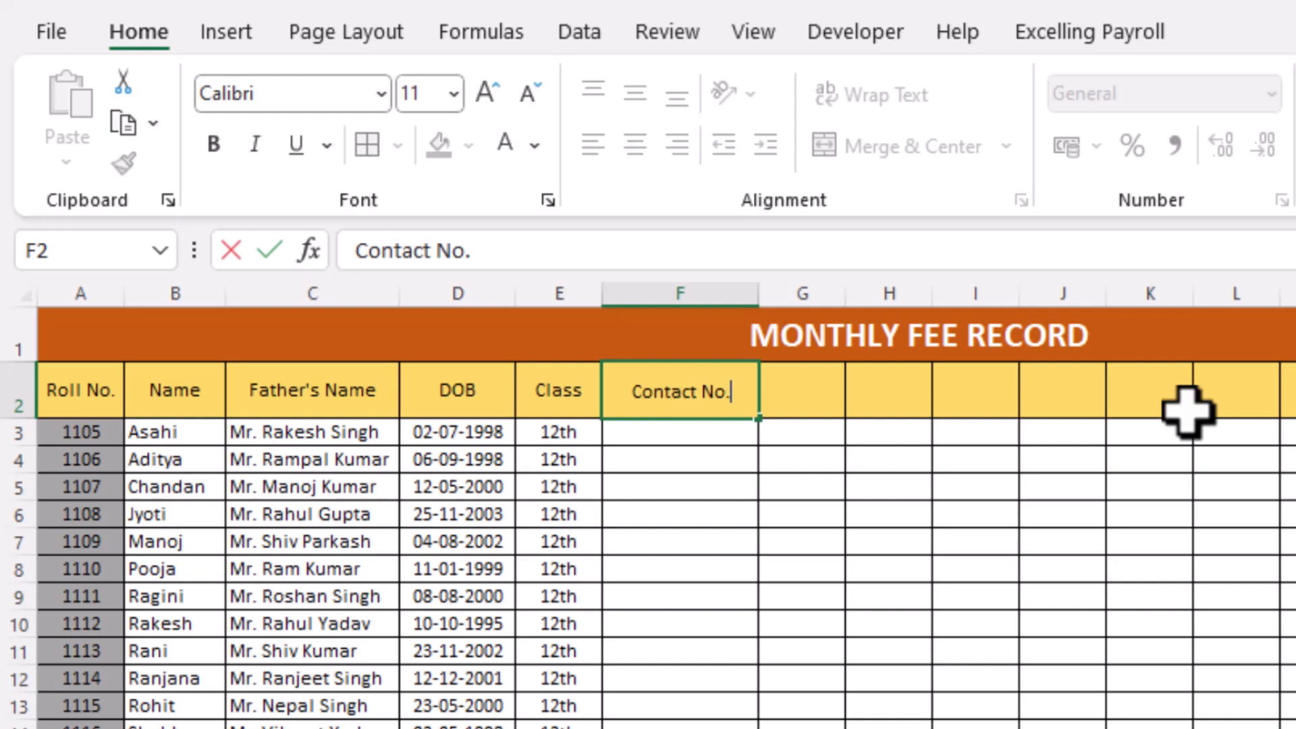
pyautogui.press('Return')
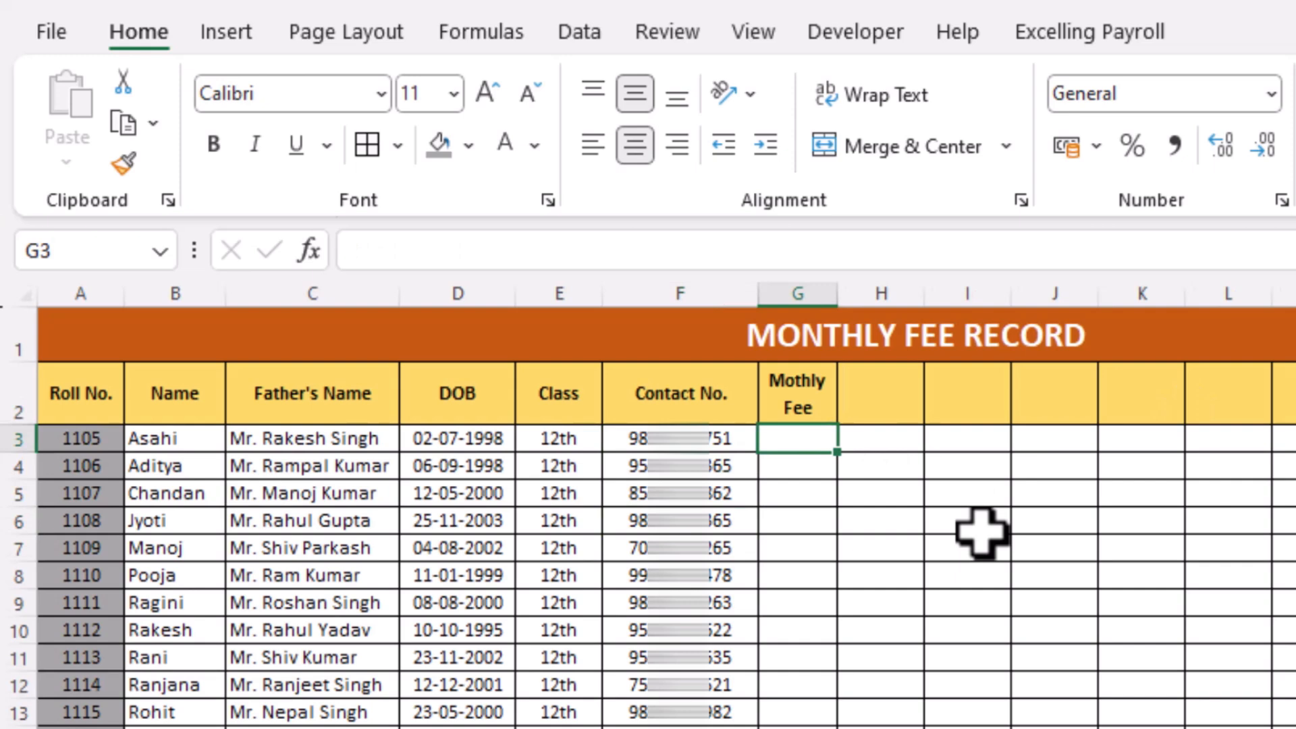
# Enter 1000 as the monthly fee for every student in column G
pyautogui.write('1000')
pyautogui.press('Return')
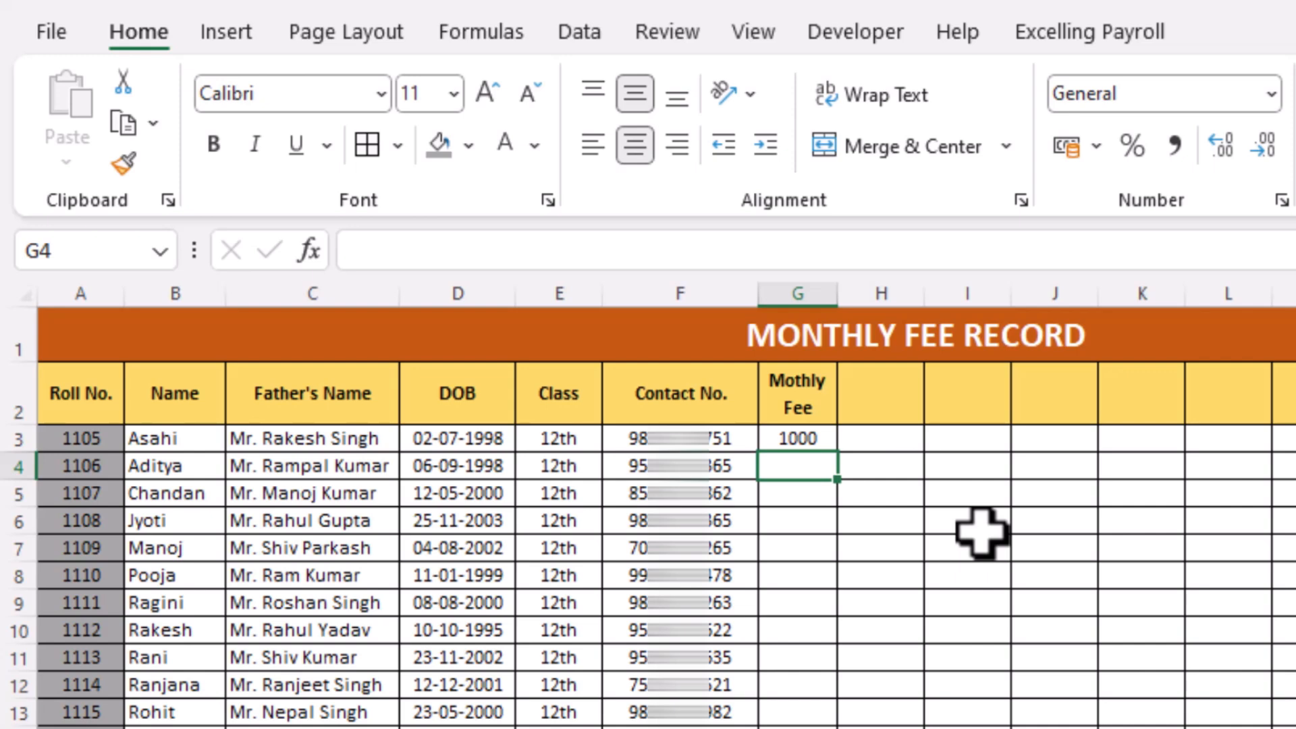
pyautogui.write('1000')
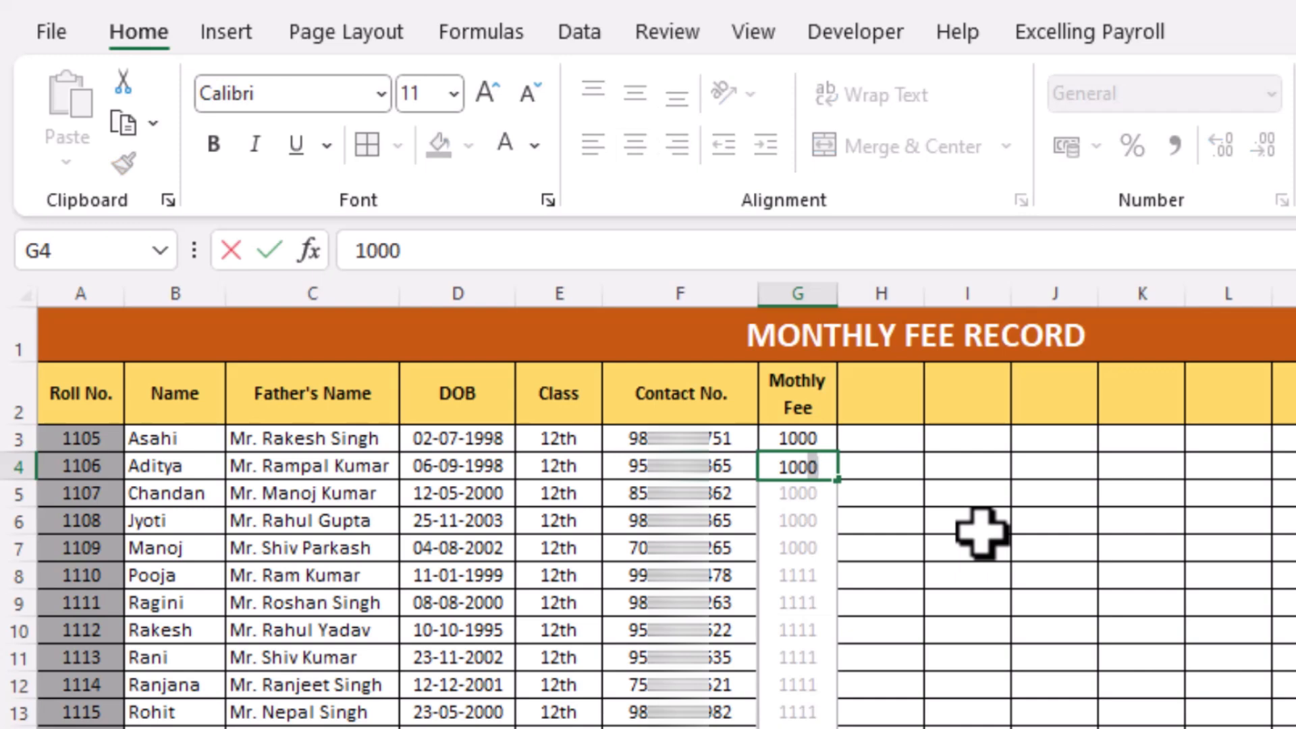
pyautogui.press('Return')
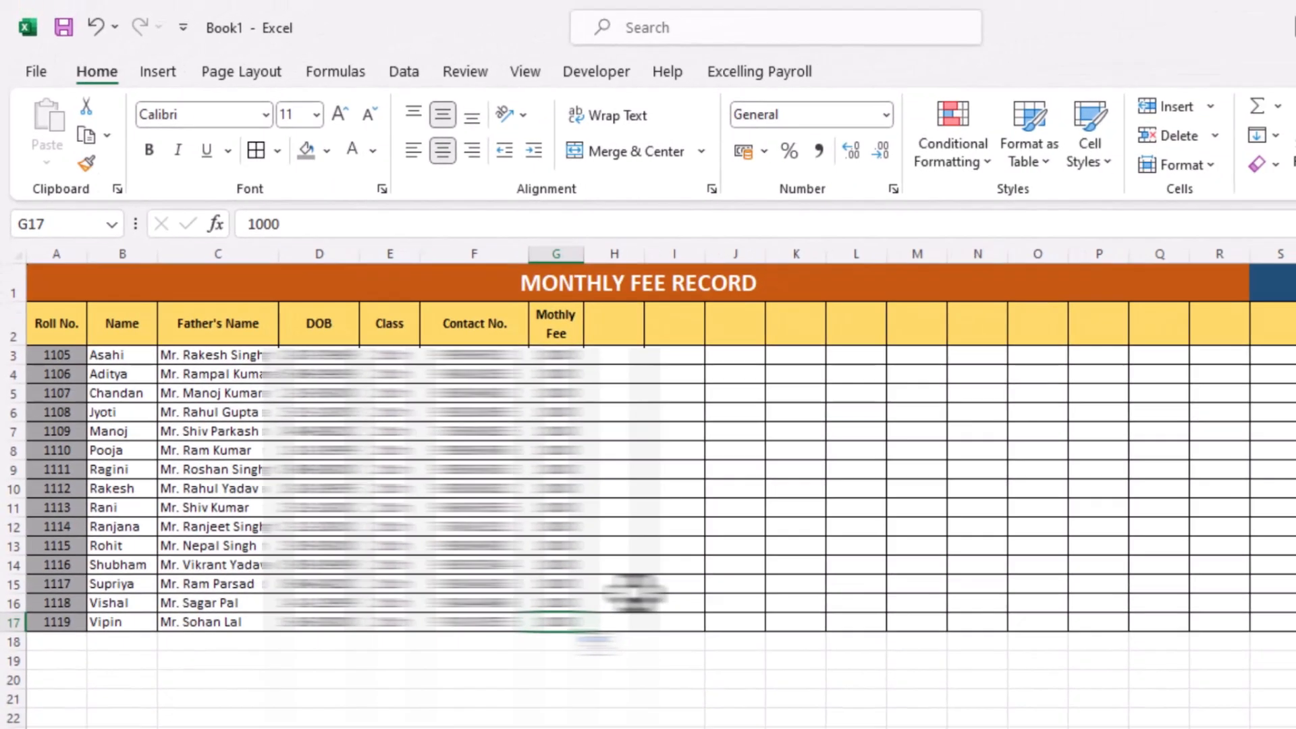
# Widen column T to hold the Paid Months header after the Apr to Mar month columns
pyautogui.click(625, 326)
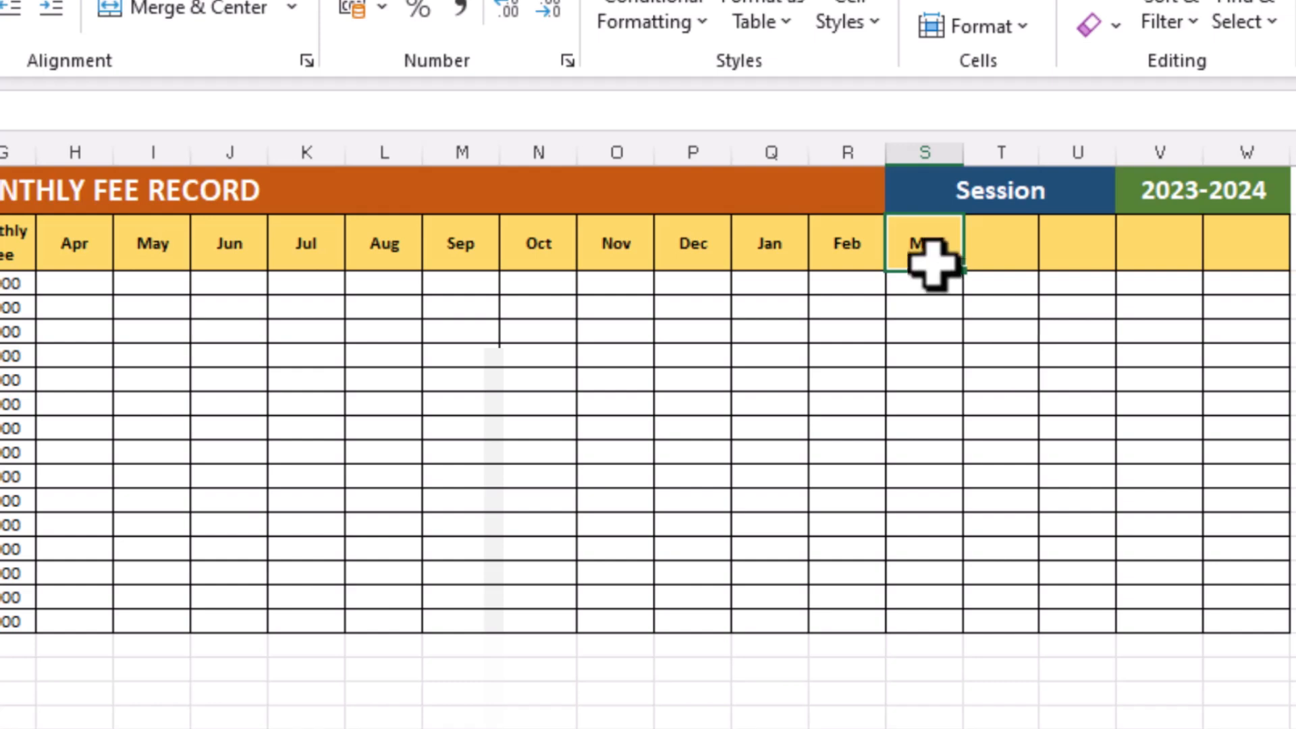
pyautogui.click(998, 246)
pyautogui.moveTo(1038, 154); pyautogui.dragTo(1059, 153)
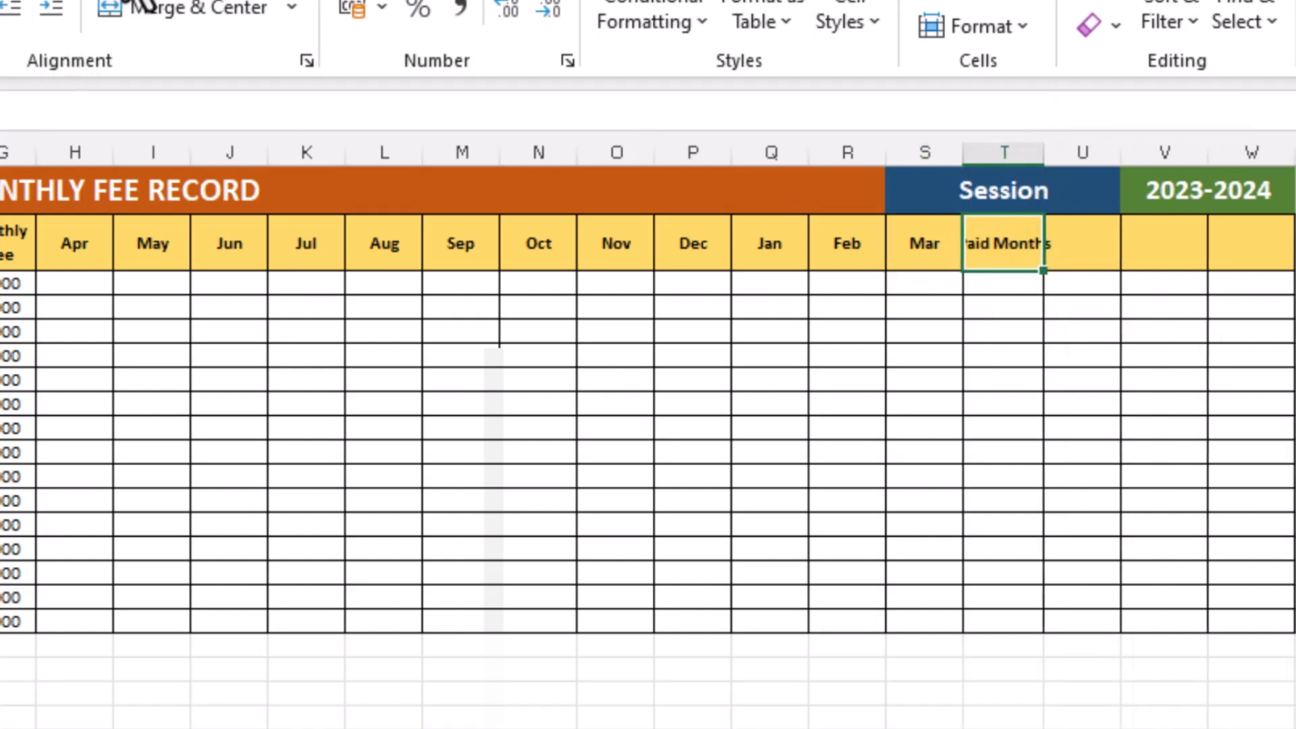
# Wrap the Paid Months header text and enter Due Motns as a wrapped header in cell U2
pyautogui.click(139, 4)
pyautogui.click(1070, 251)
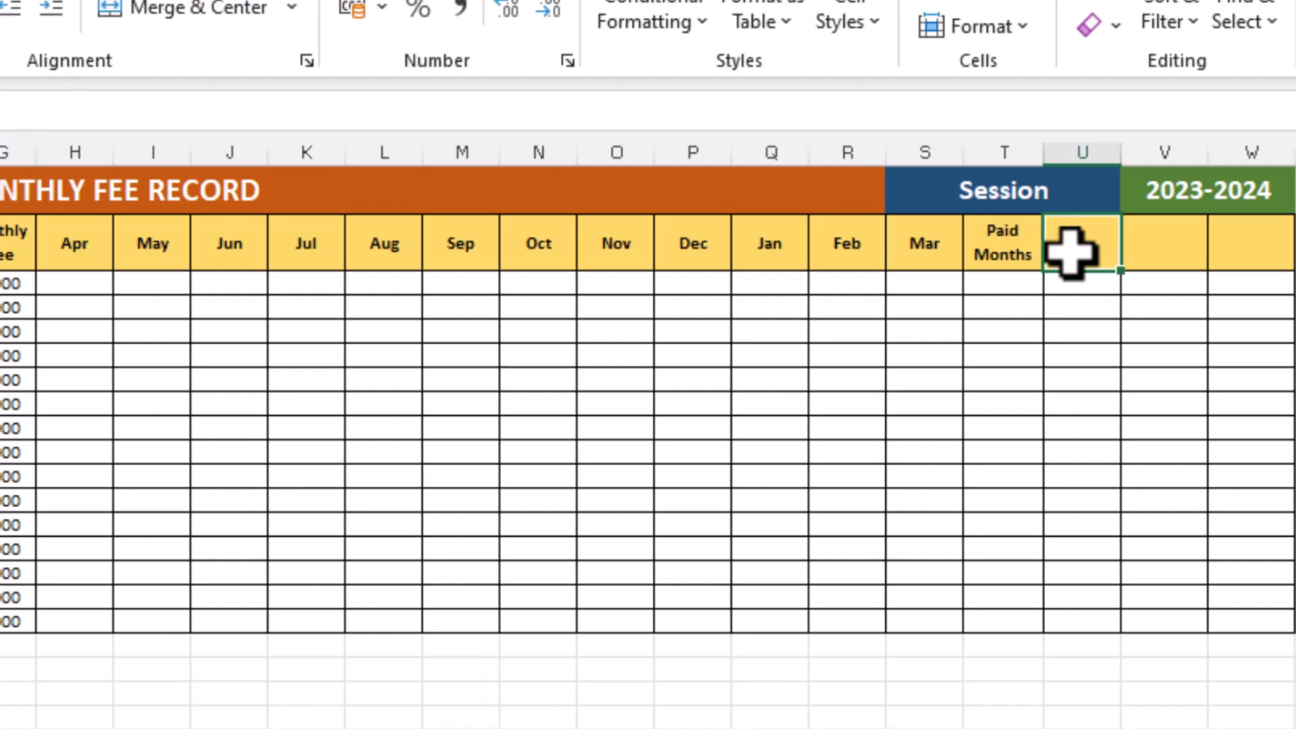
pyautogui.write('Due Motns')
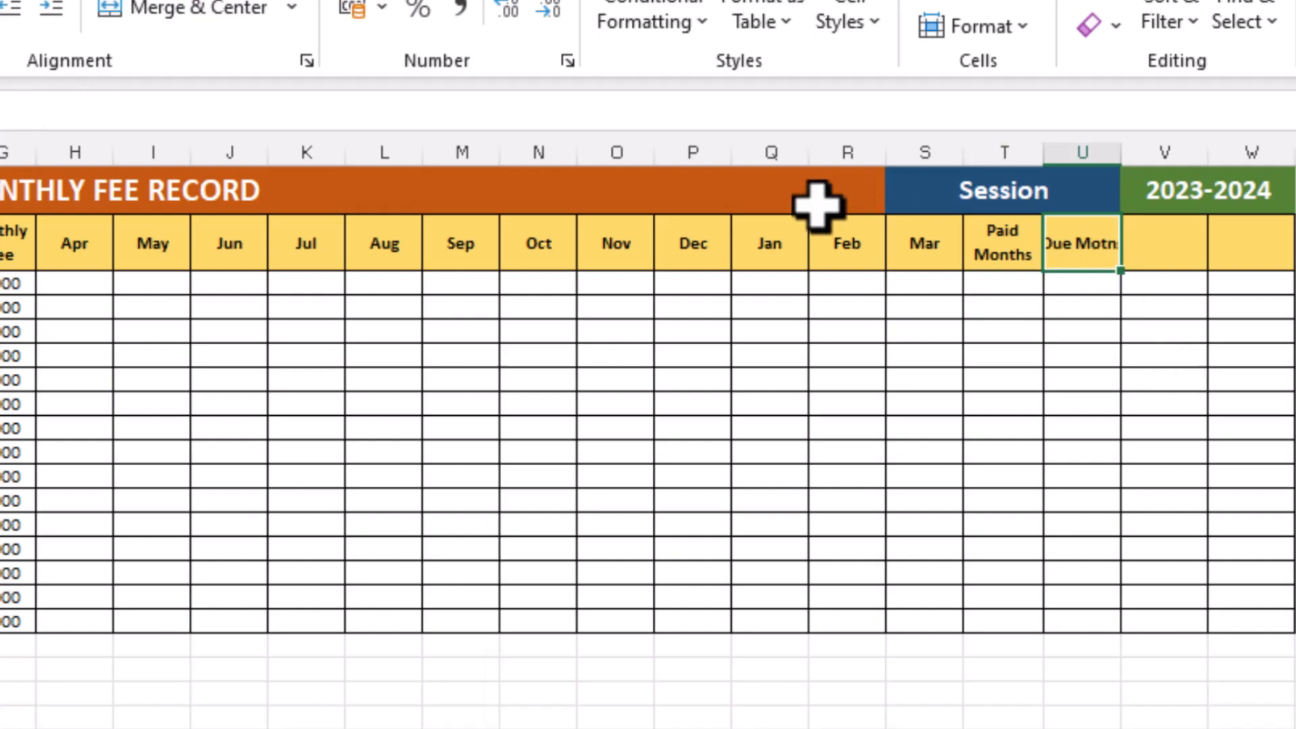
pyautogui.click(196, 7)
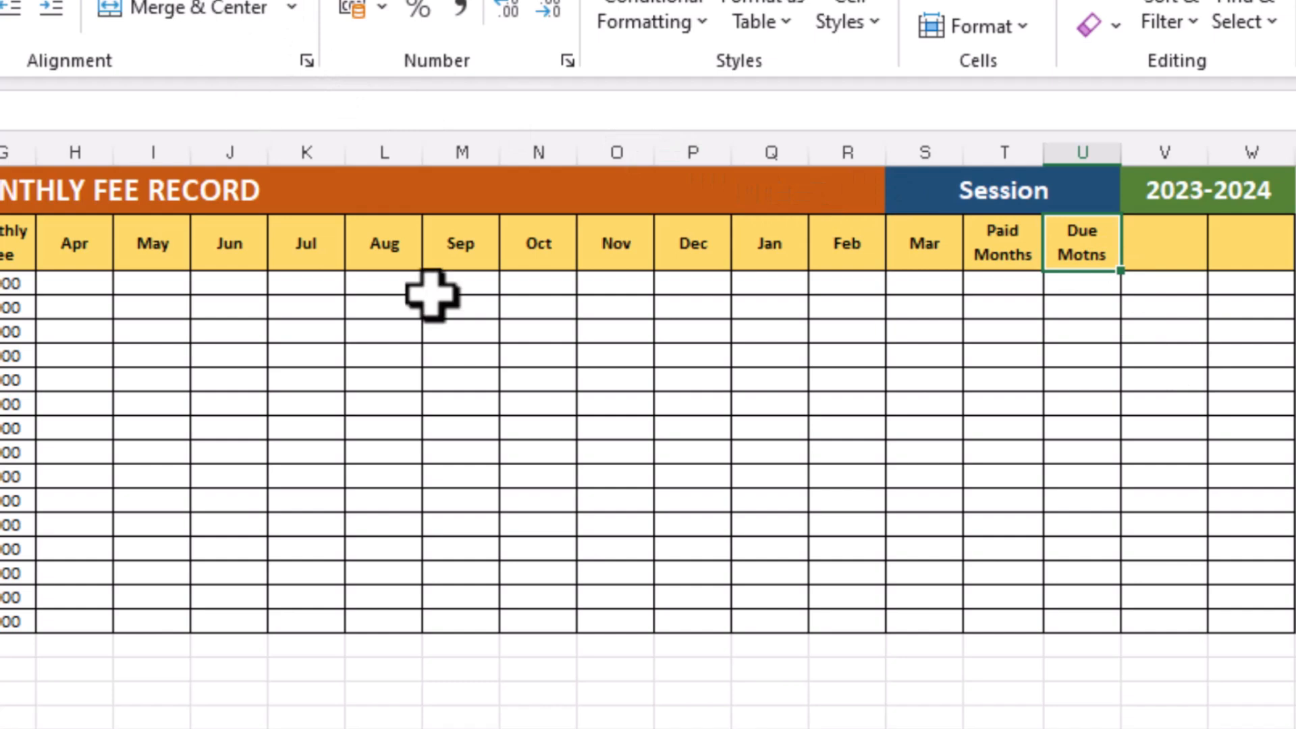
# Widen column V slightly and enter Fee Submitted as a wrapped header in cell V2
pyautogui.press('Right')
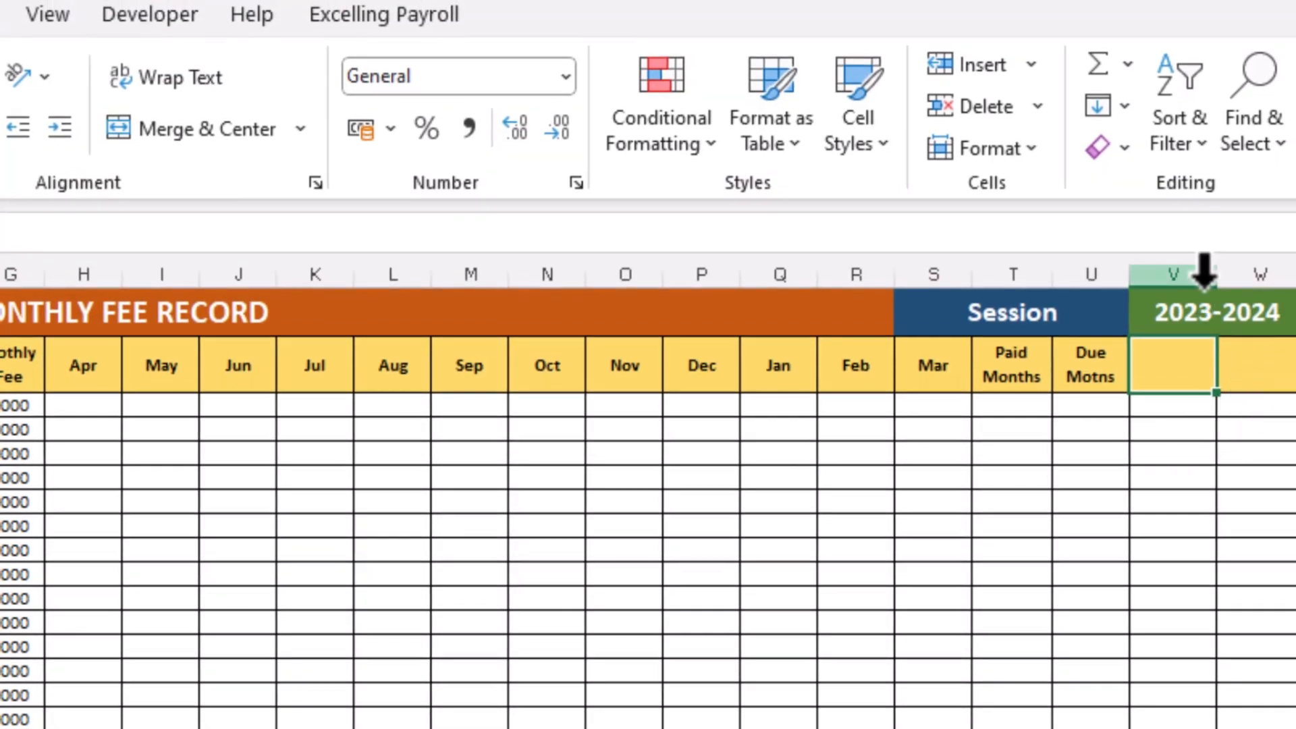
pyautogui.moveTo(1218, 277); pyautogui.dragTo(1231, 281)
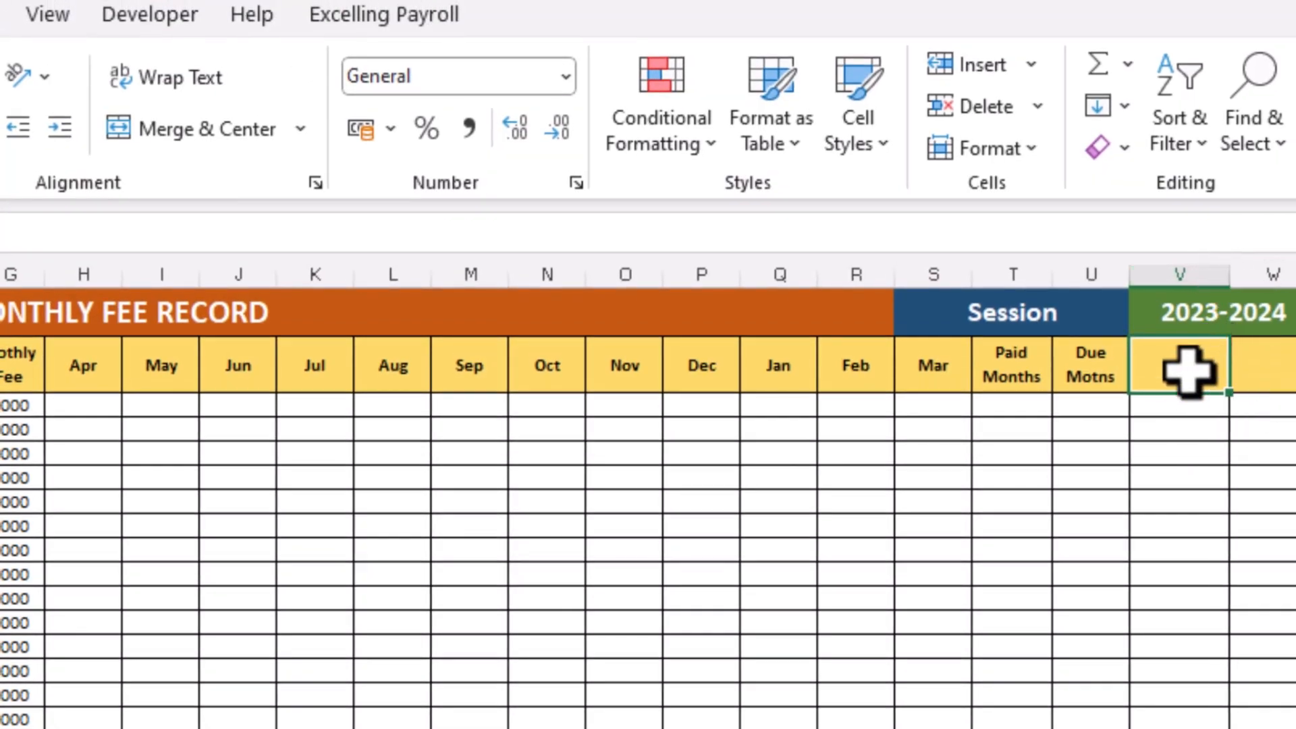
pyautogui.write('Fee Submitted')
pyautogui.press('Return')
pyautogui.click(1155, 378)
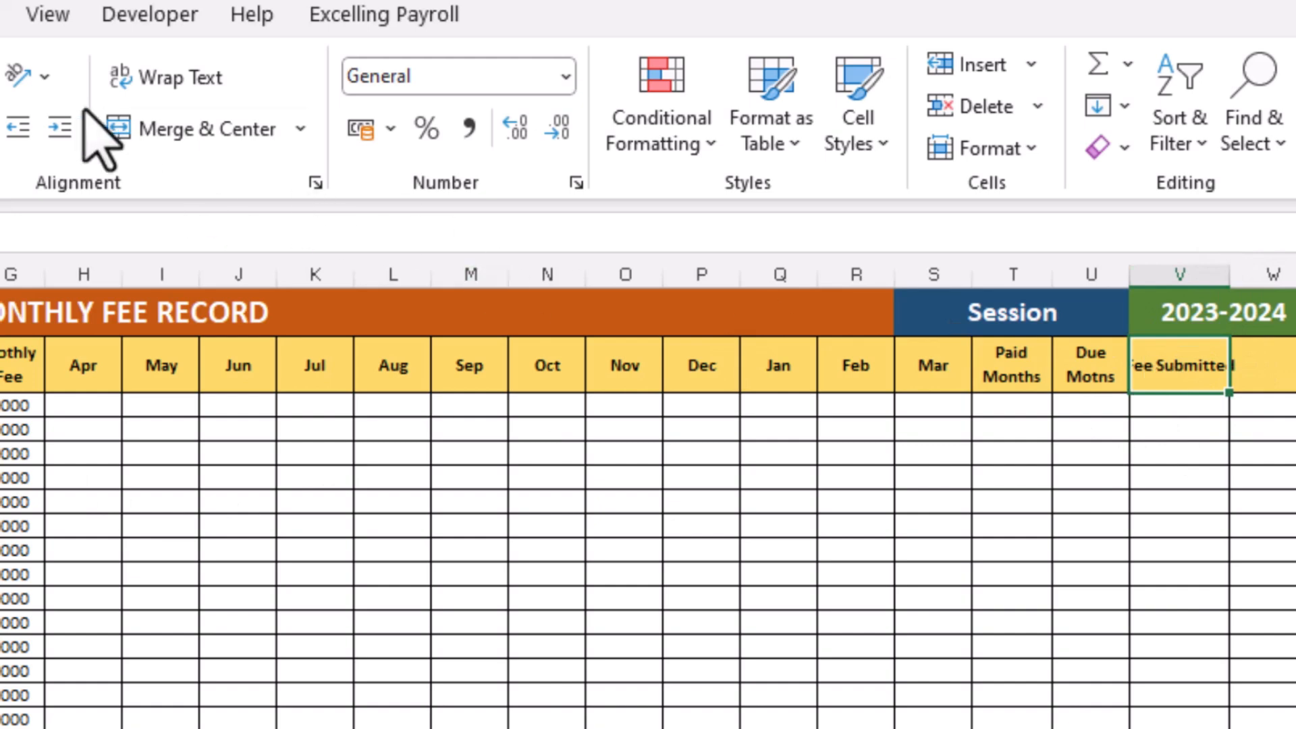
pyautogui.click(128, 77)
# Enter Pending Fee as a wrapped header in cell W2
pyautogui.click(1270, 378)
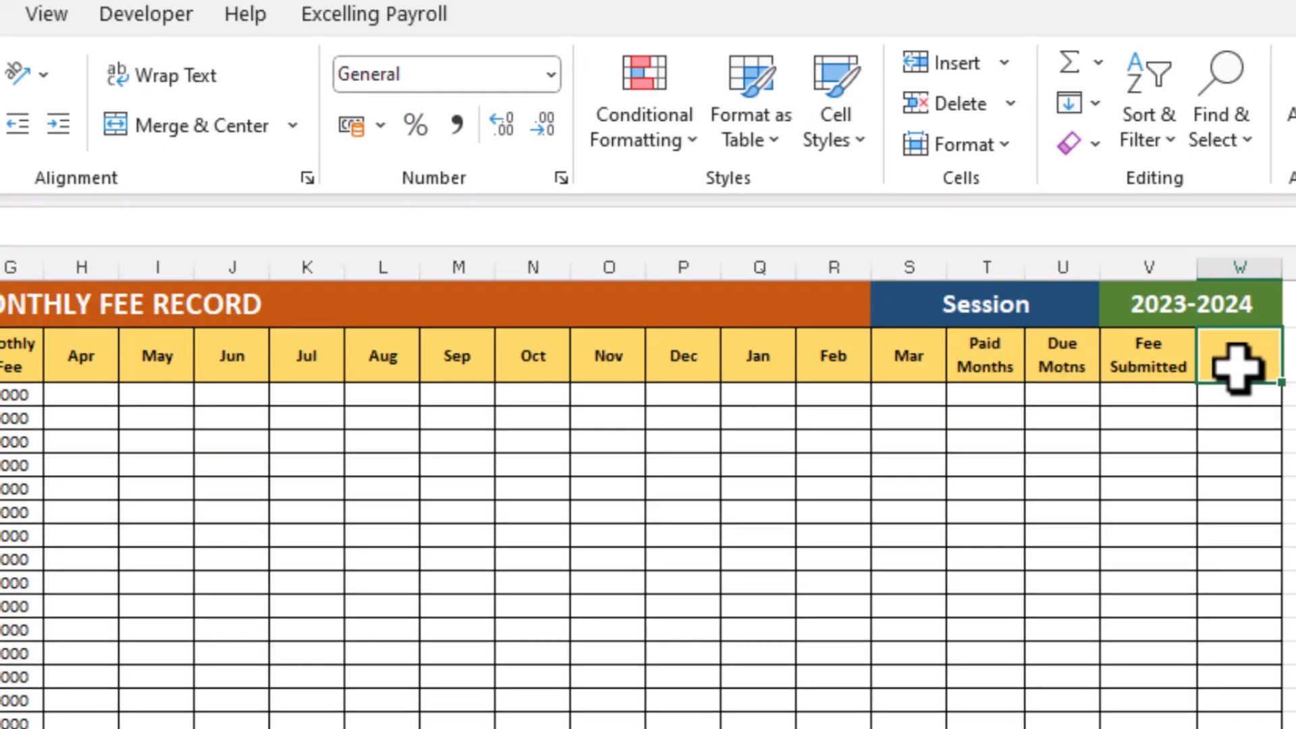
pyautogui.write('Pending Fee')
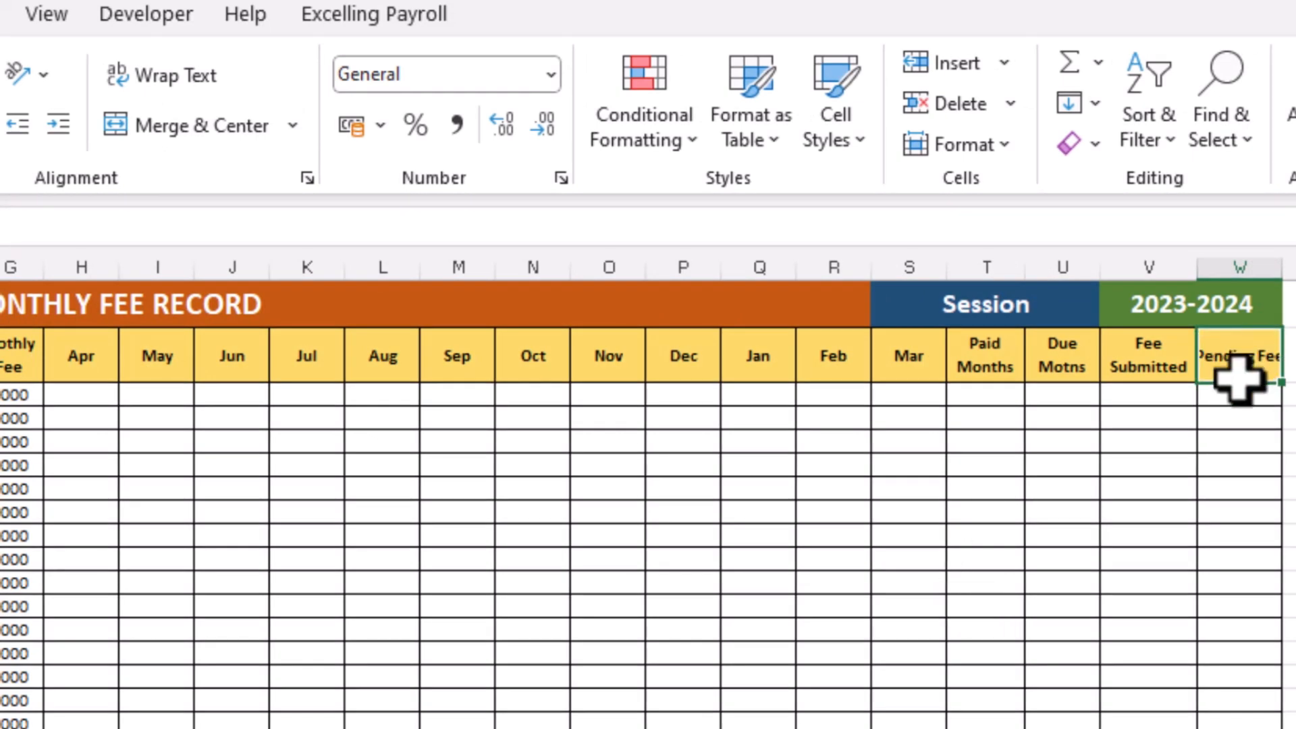
pyautogui.click(152, 80)
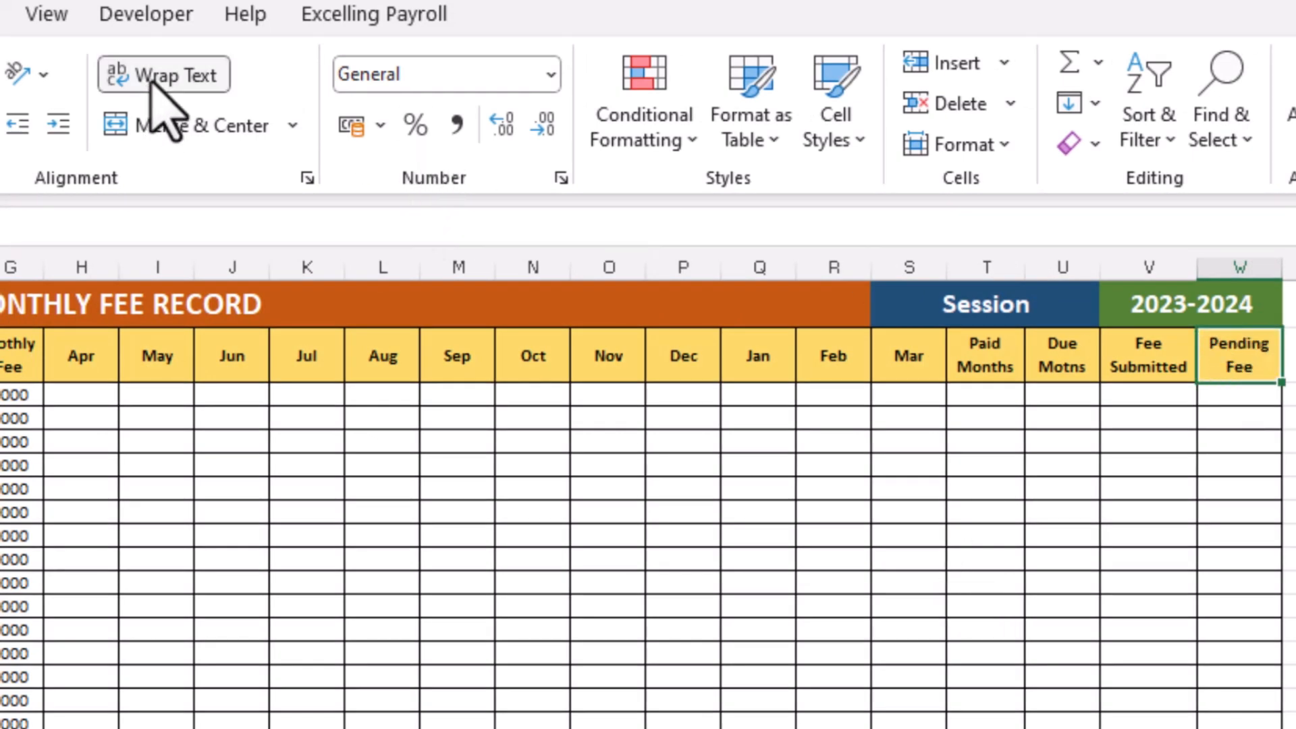
# Add list data validation with the source Done,Due to cell H3 under Apr
pyautogui.click(304, 466)
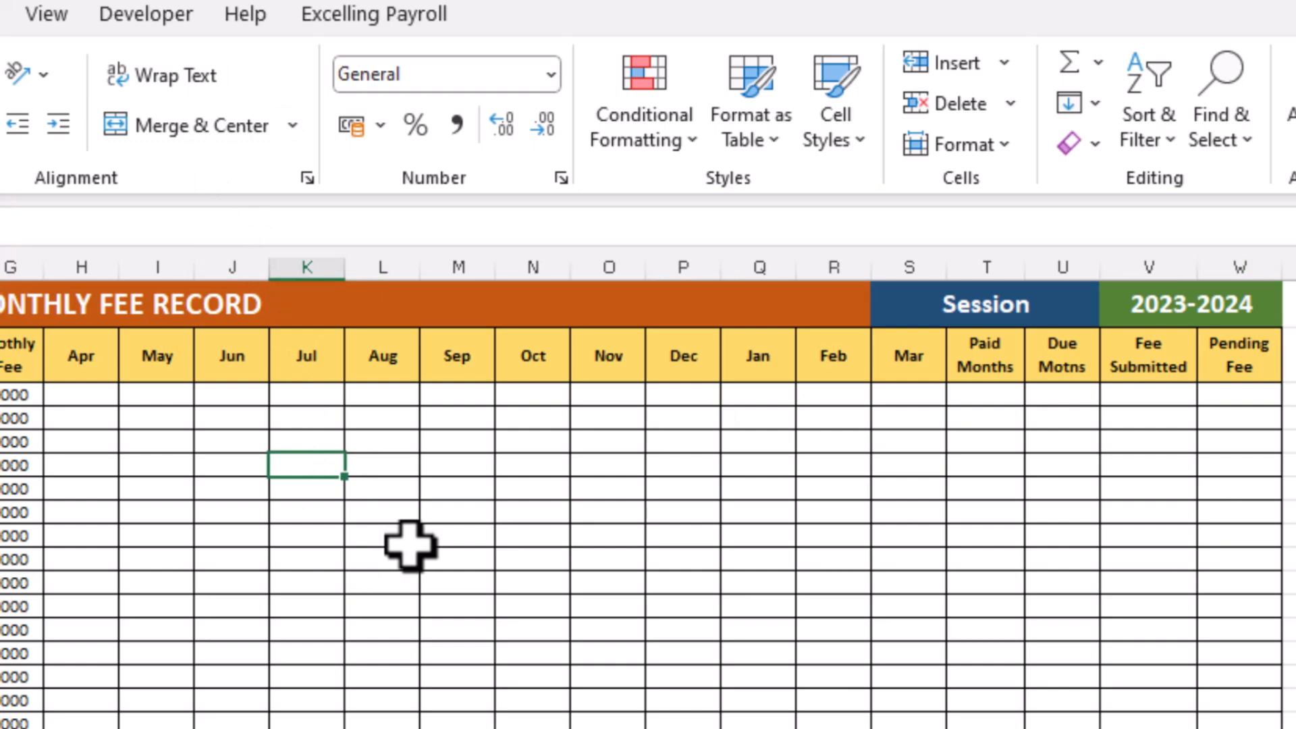
pyautogui.press('Left')
pyautogui.press('Left')
pyautogui.press('Left')
pyautogui.press('Up')
pyautogui.press('Up')
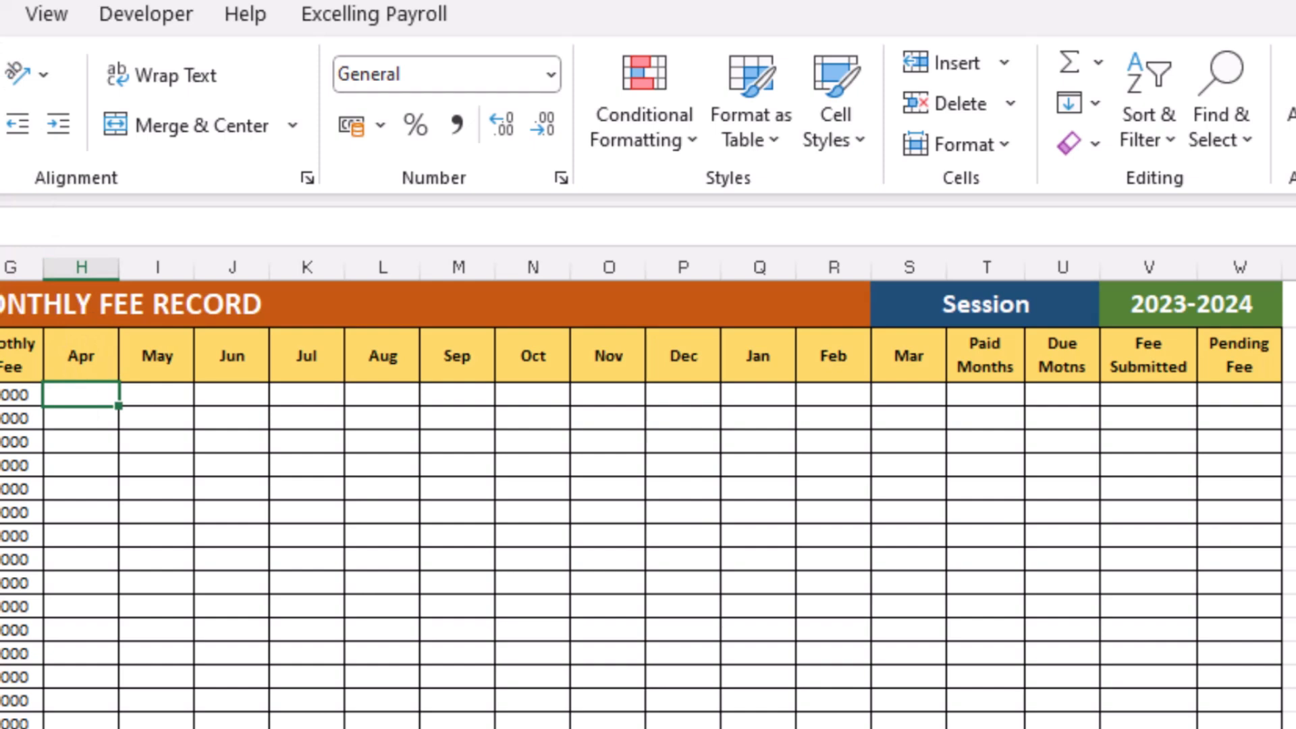
pyautogui.click(1, 14)
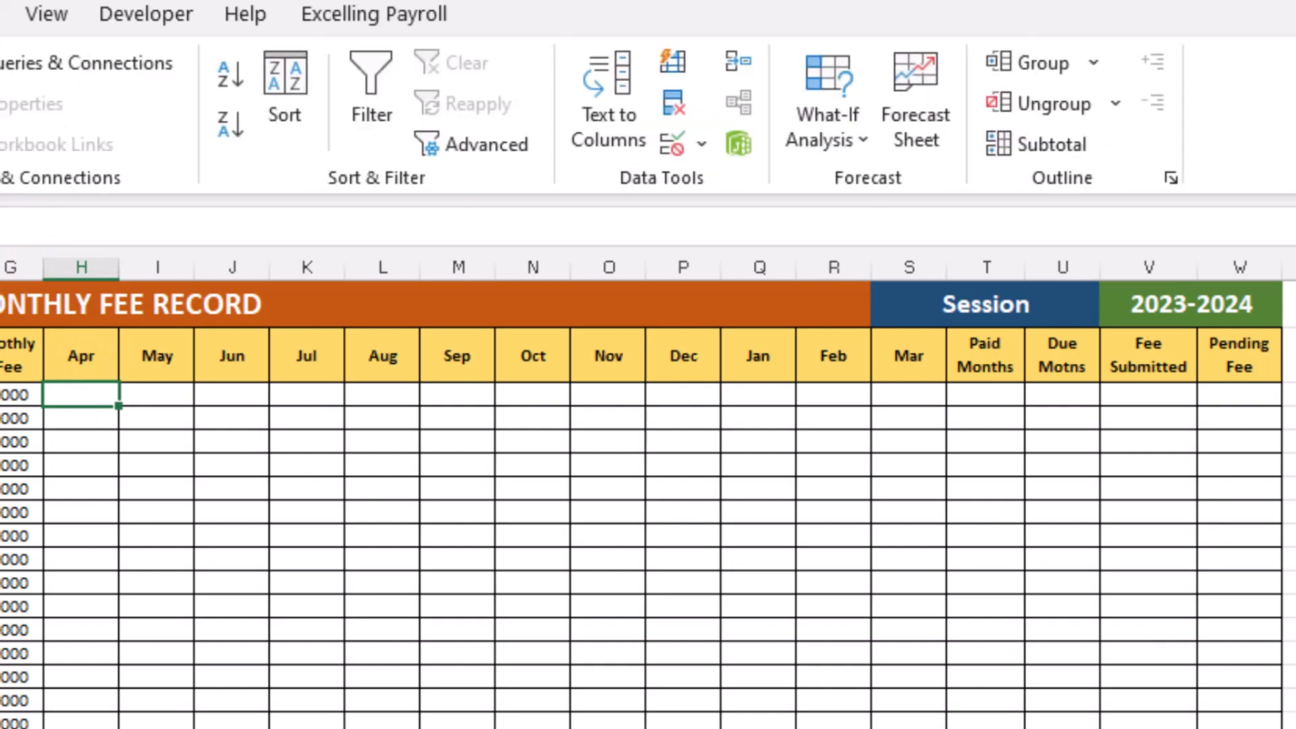
pyautogui.click(703, 145)
pyautogui.click(747, 203)
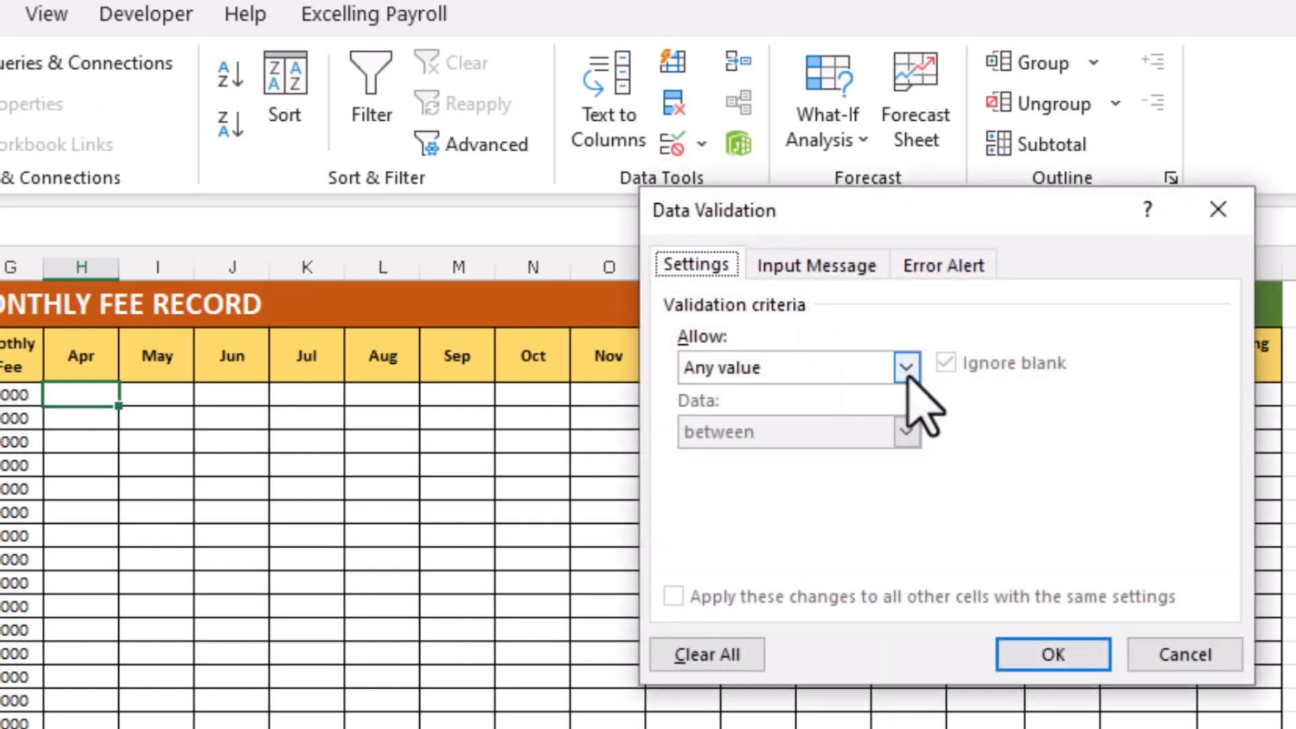
pyautogui.click(906, 370)
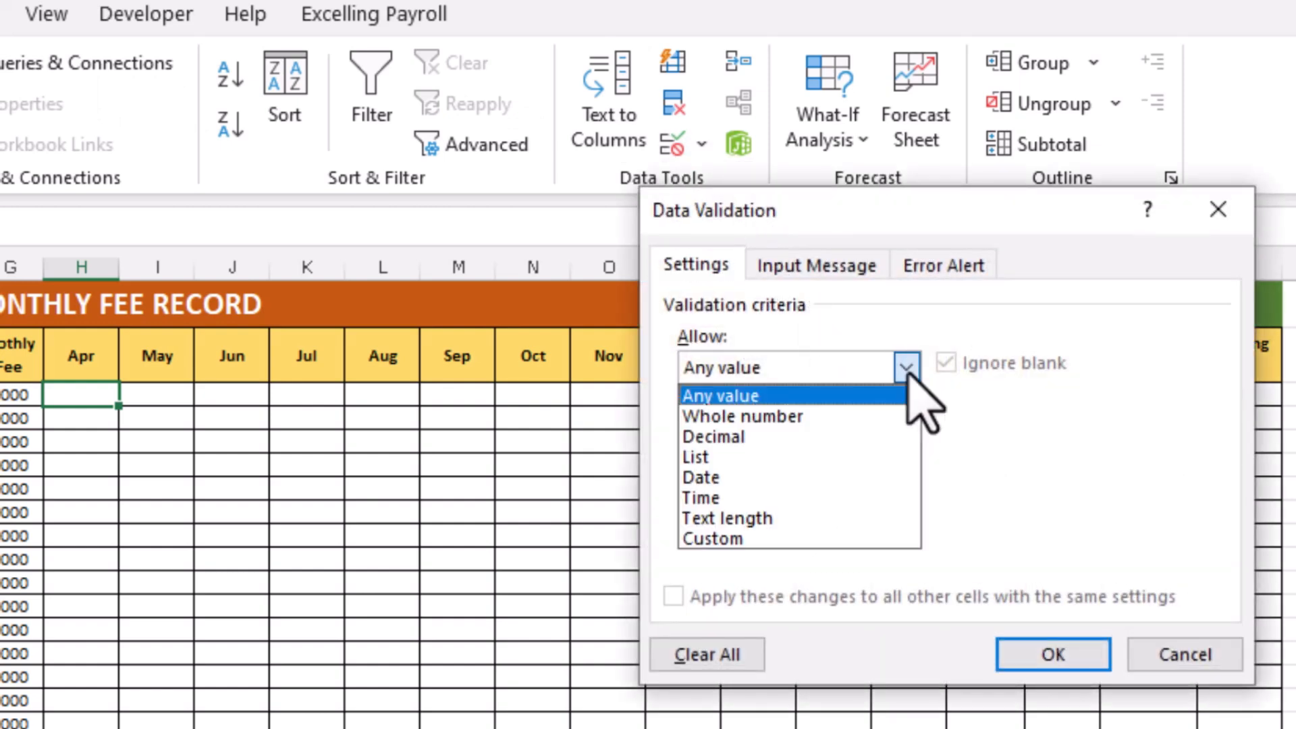
pyautogui.click(695, 459)
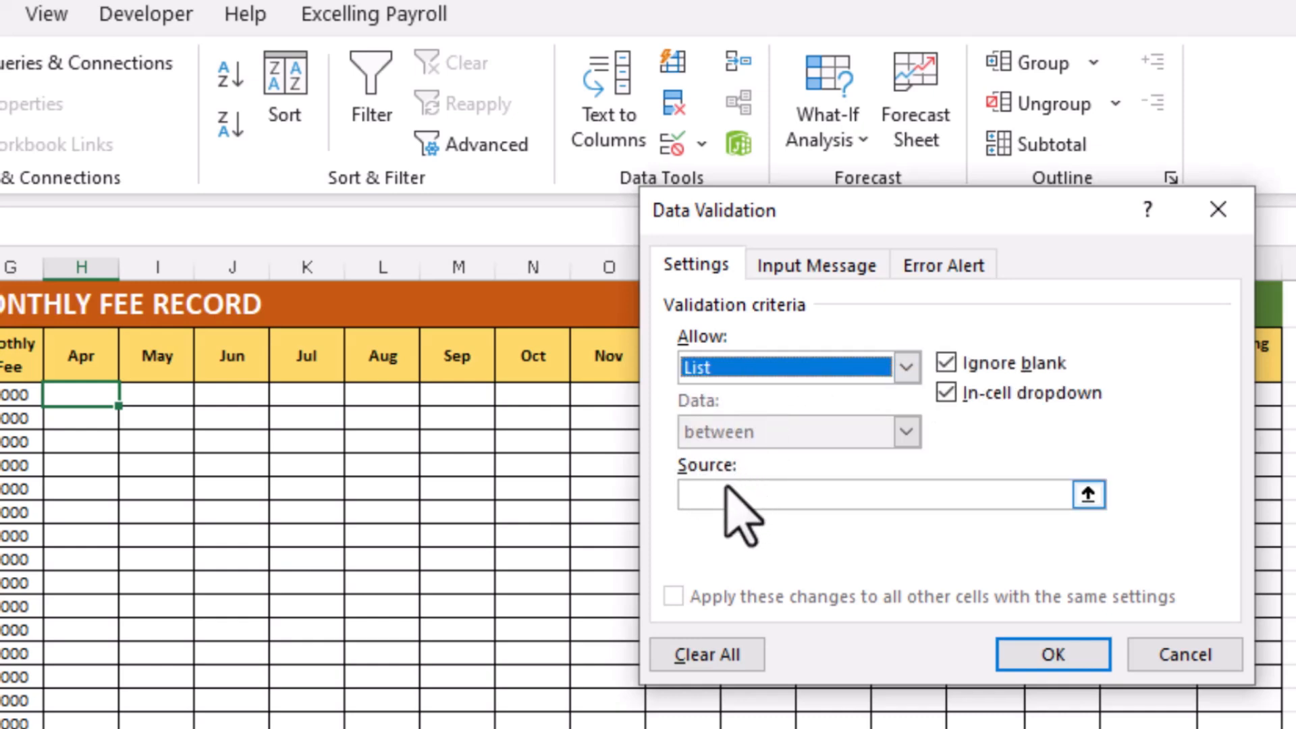
pyautogui.click(725, 494)
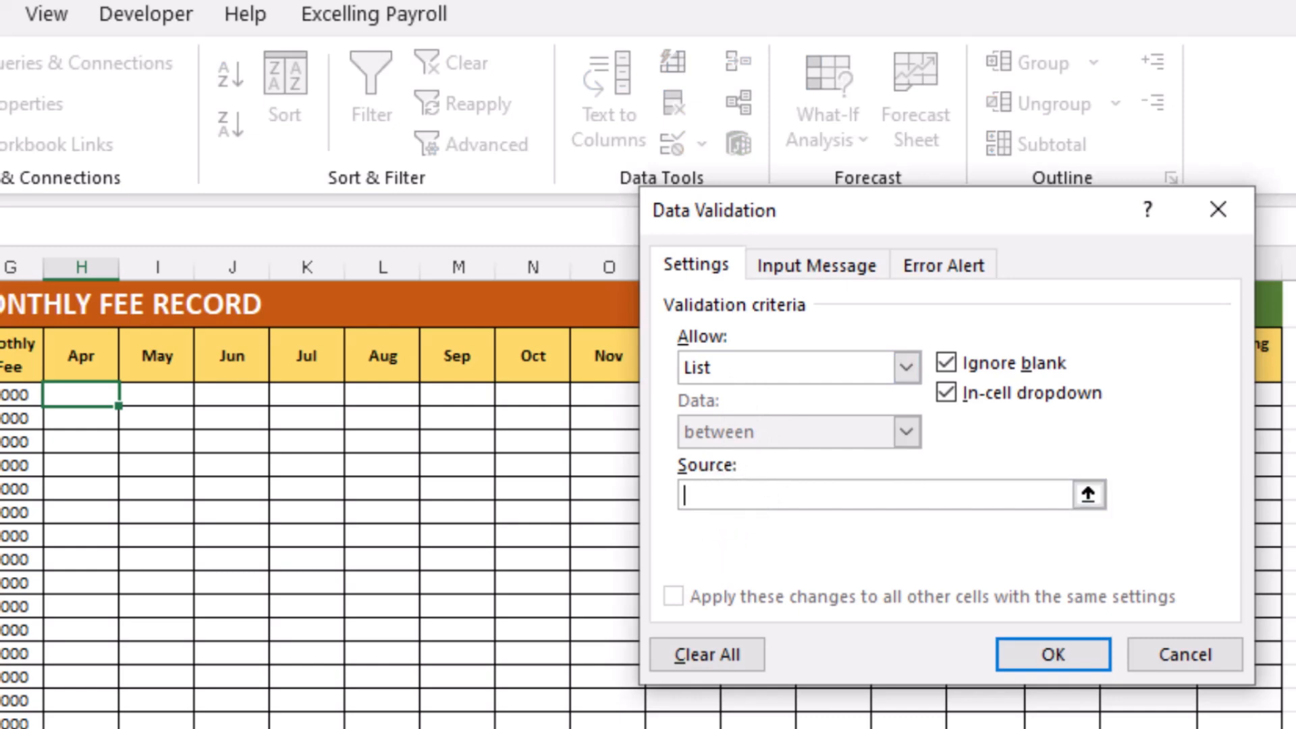
pyautogui.write('Done,Due')
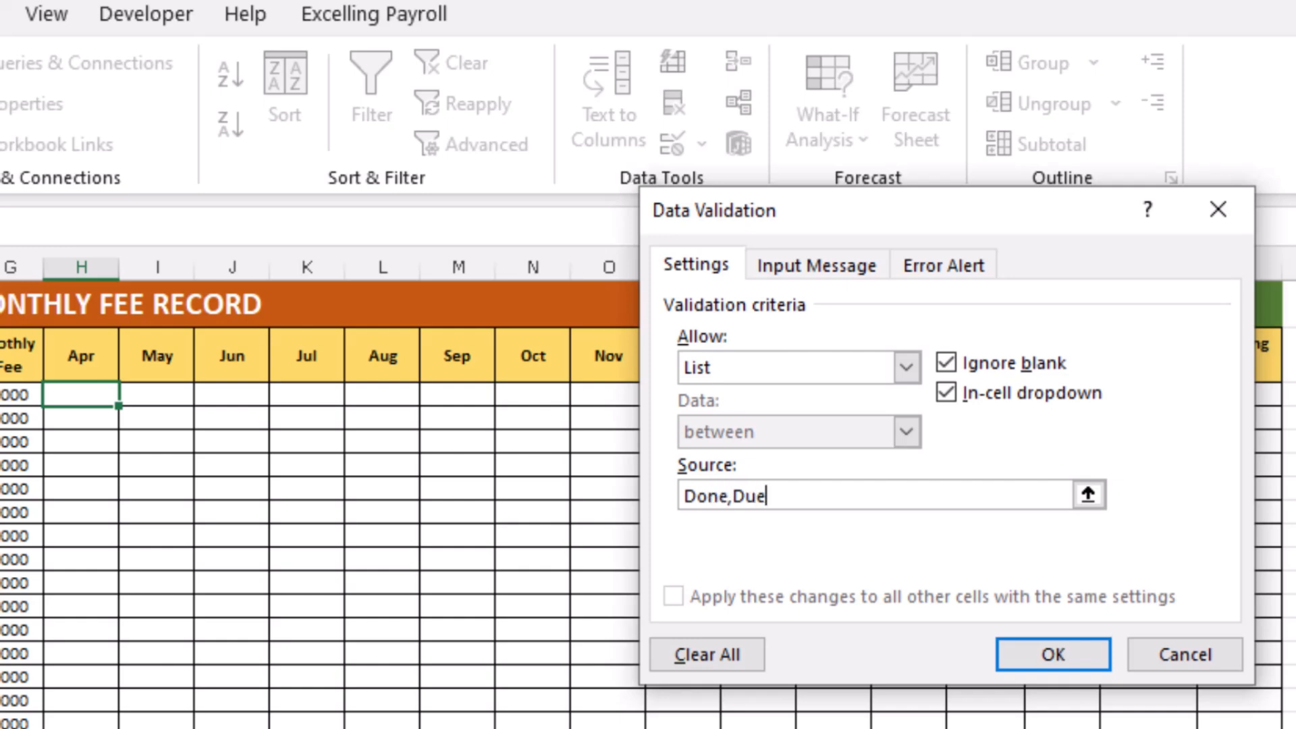
pyautogui.click(1035, 671)
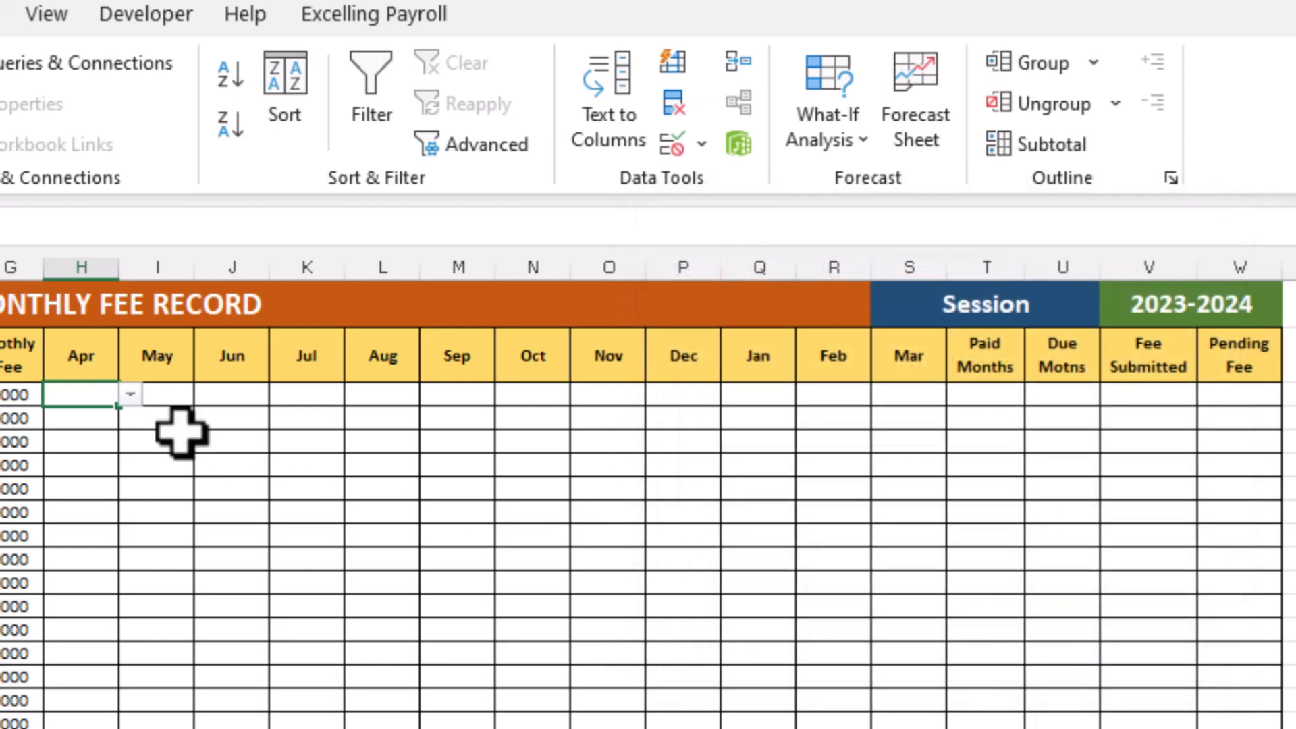
# Test the dropdown in cell H3 by picking Done, then set it to Due
pyautogui.click(93, 419)
pyautogui.click(96, 397)
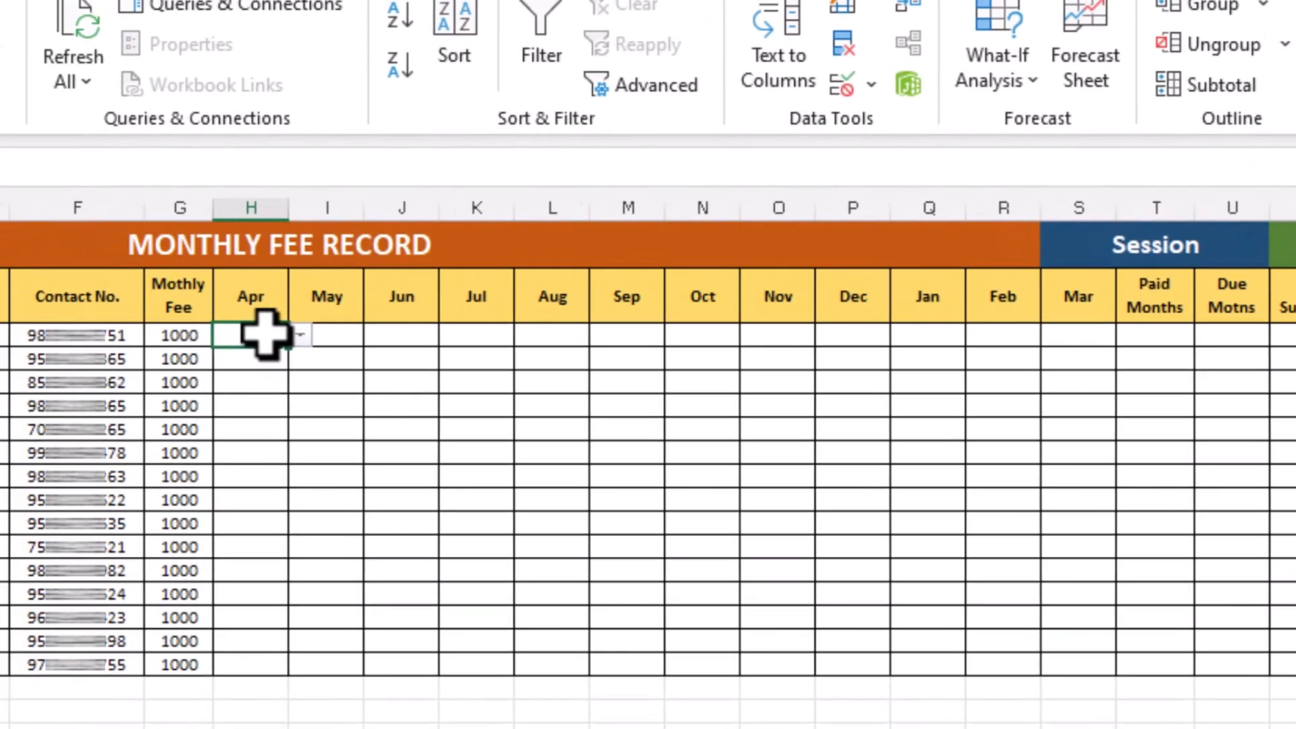
pyautogui.click(92, 295)
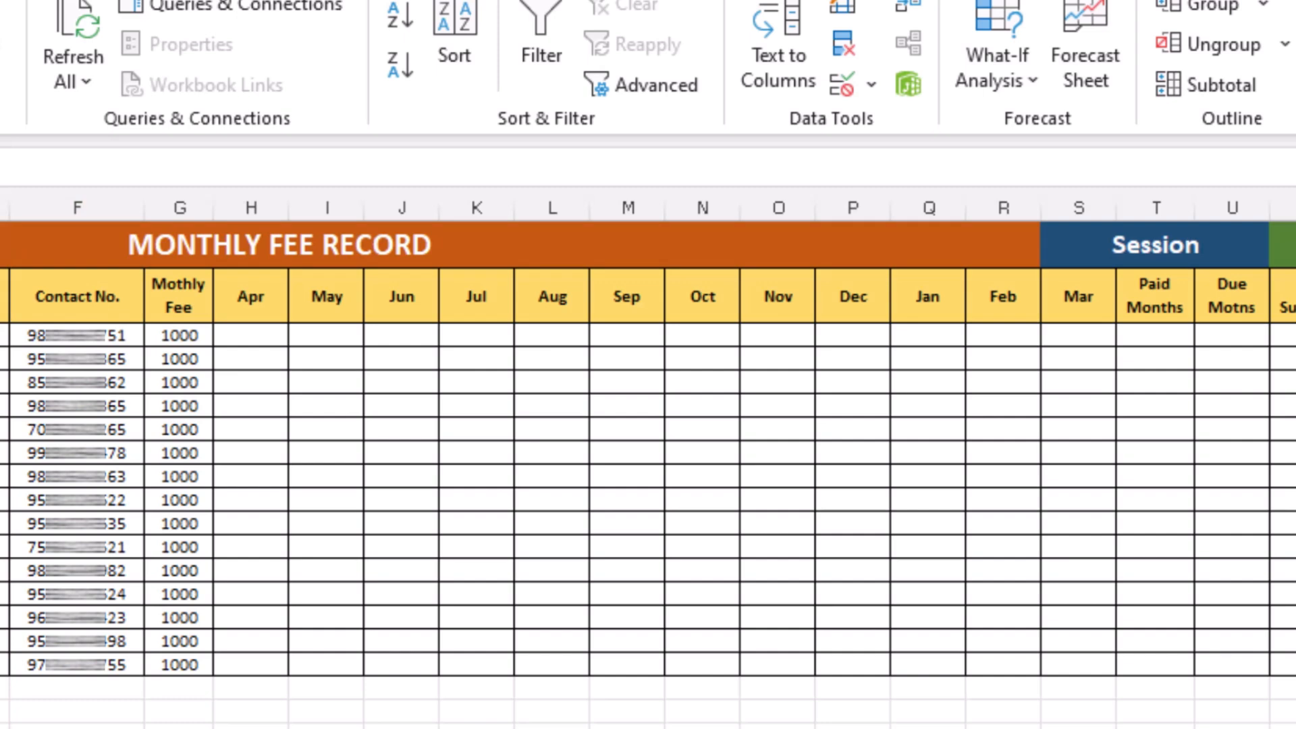
pyautogui.click(237, 335)
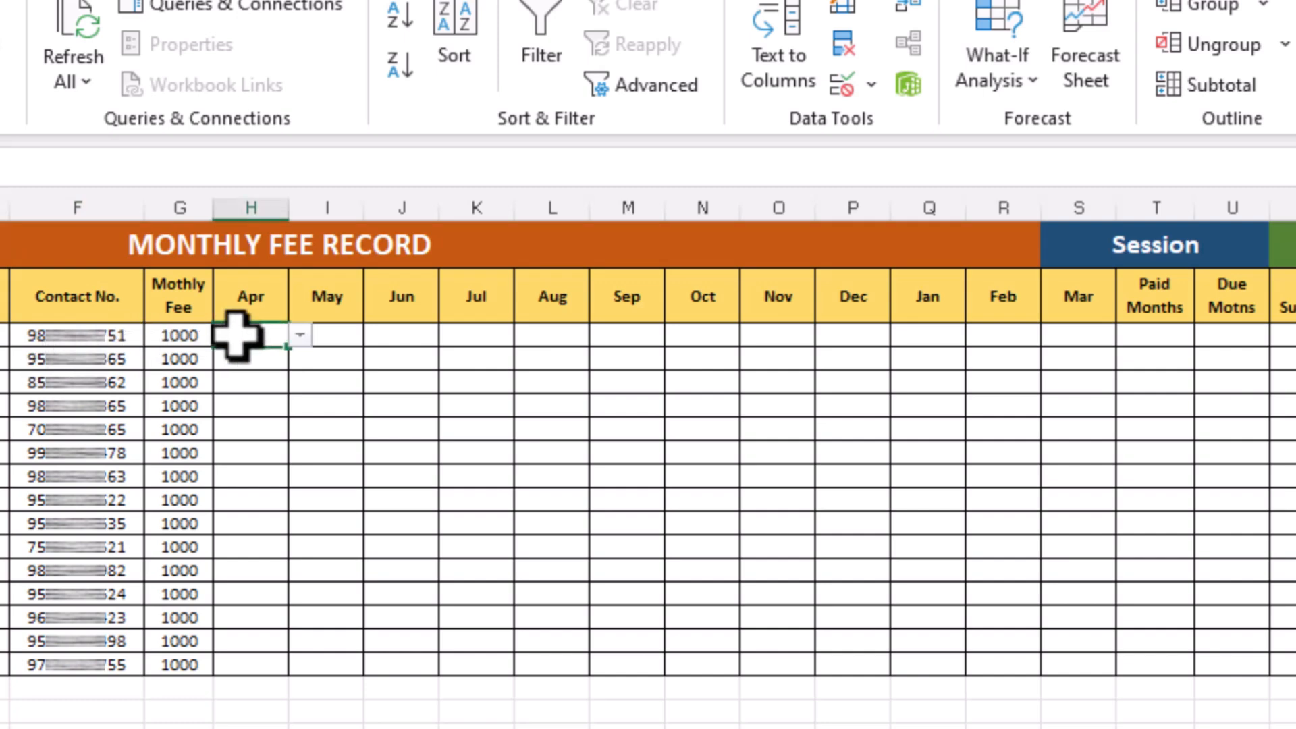
pyautogui.click(300, 335)
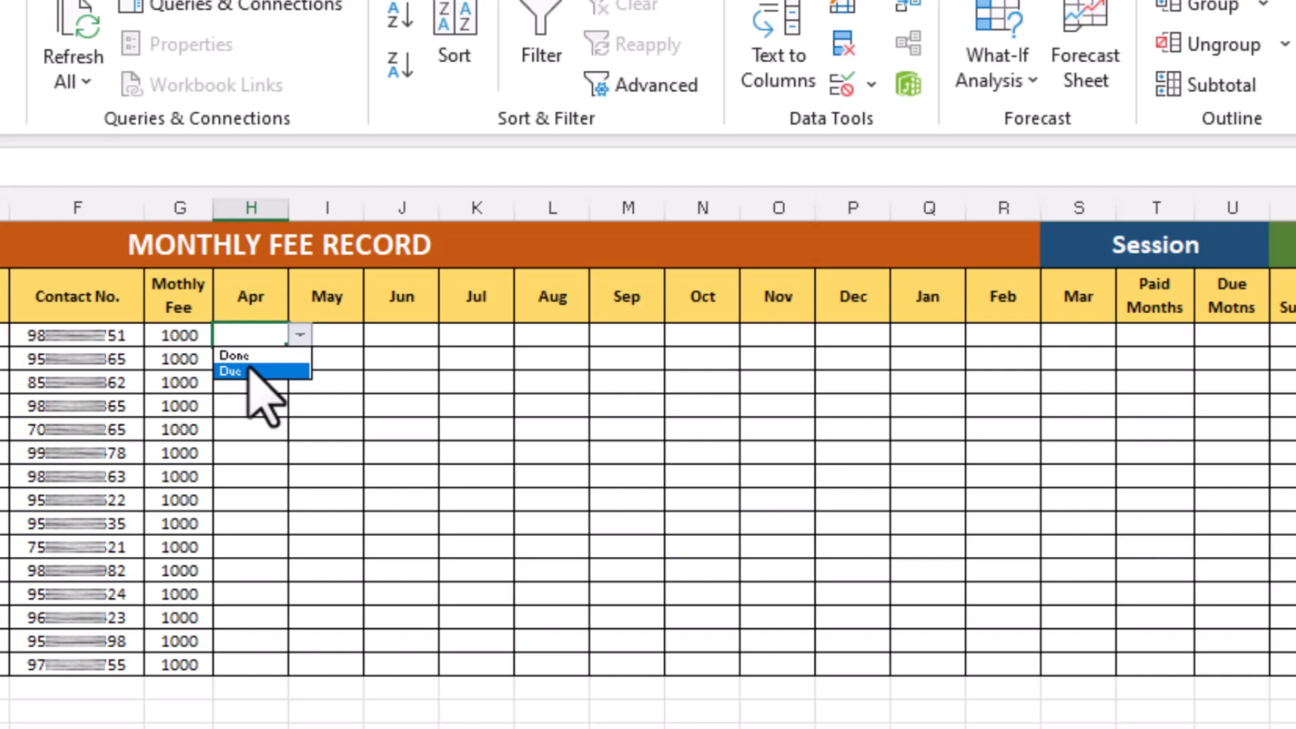
pyautogui.click(278, 343)
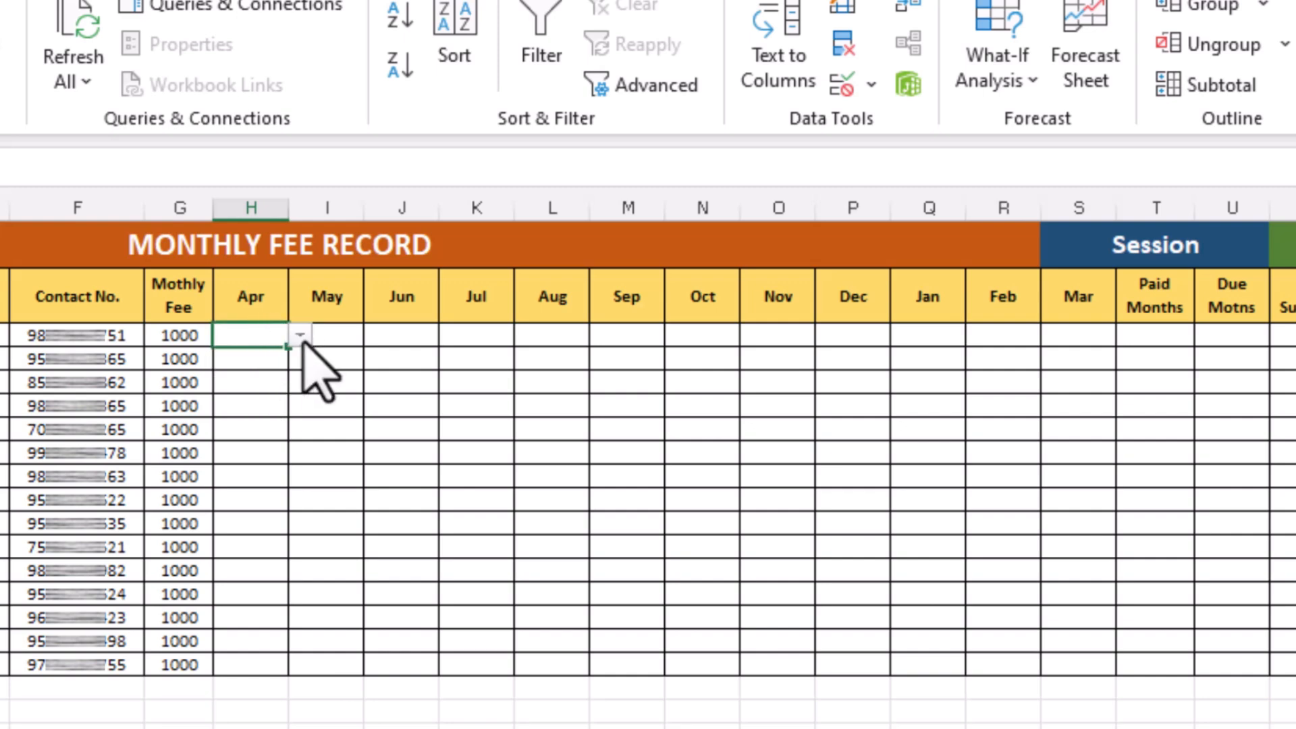
pyautogui.click(302, 341)
pyautogui.click(271, 356)
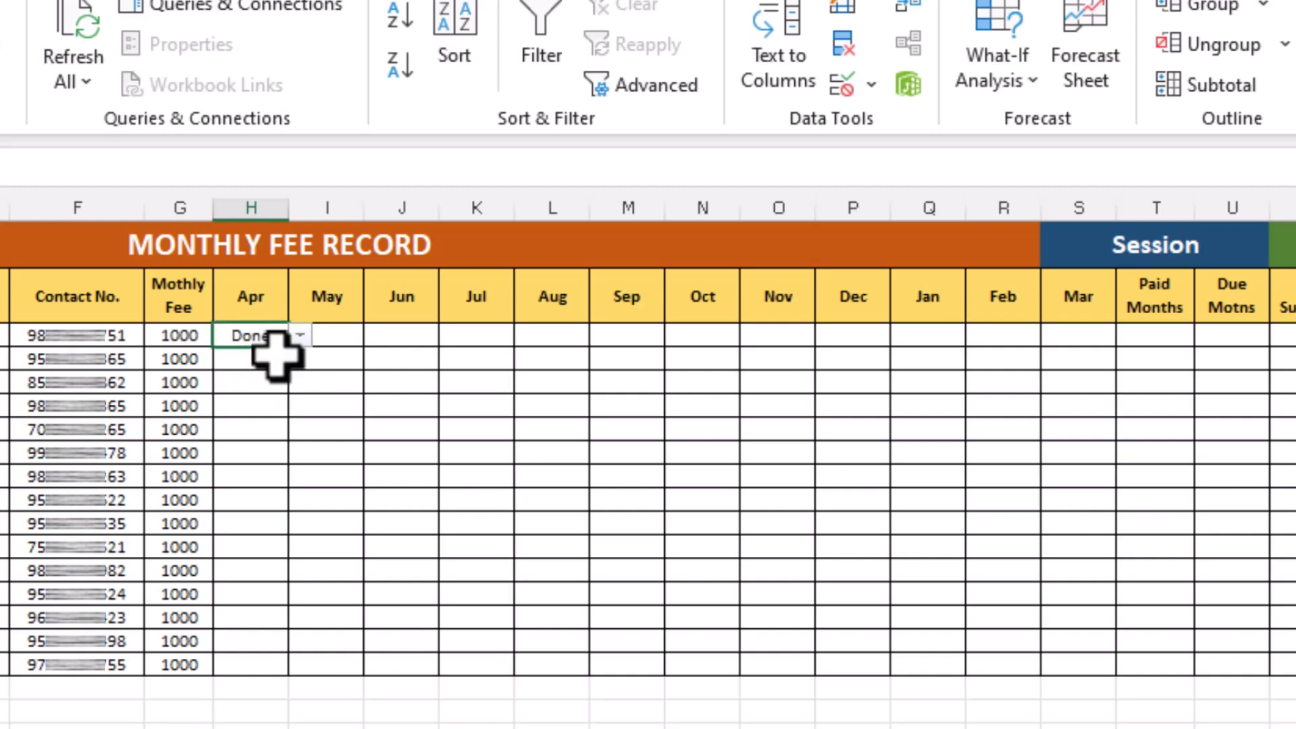
pyautogui.click(300, 336)
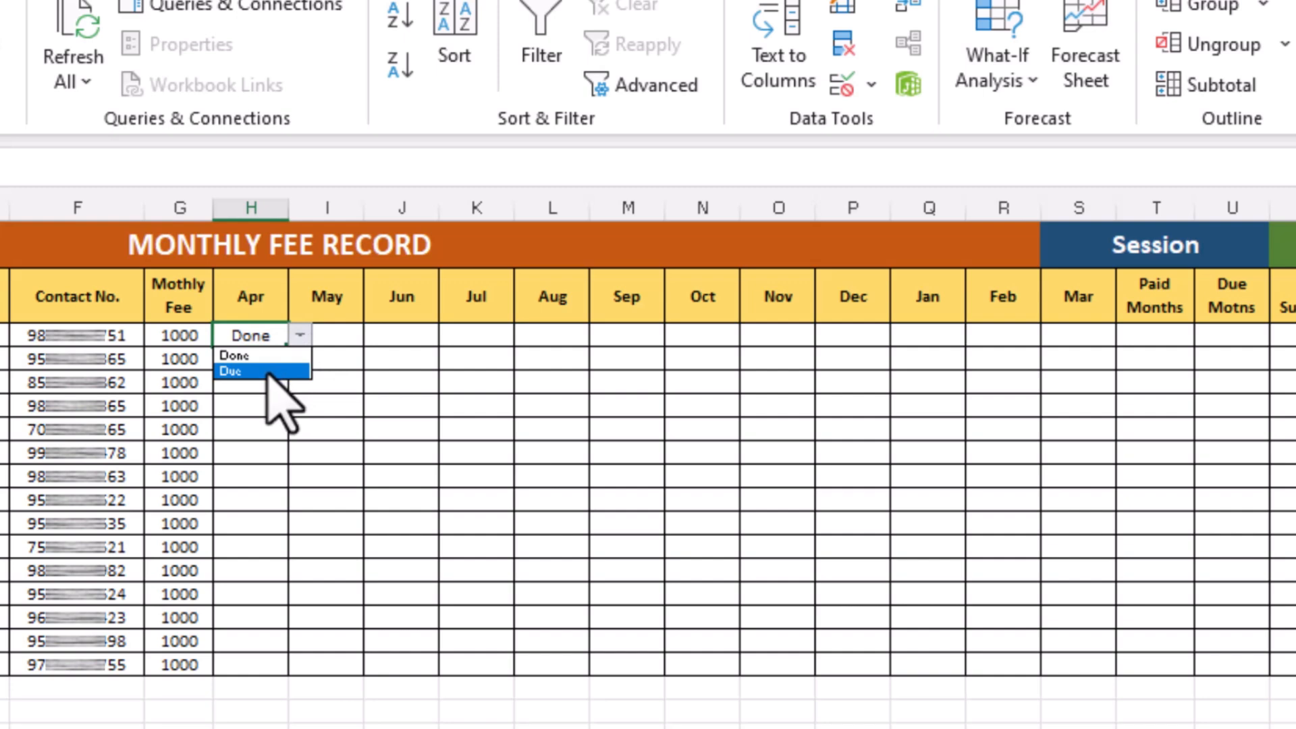
pyautogui.click(267, 373)
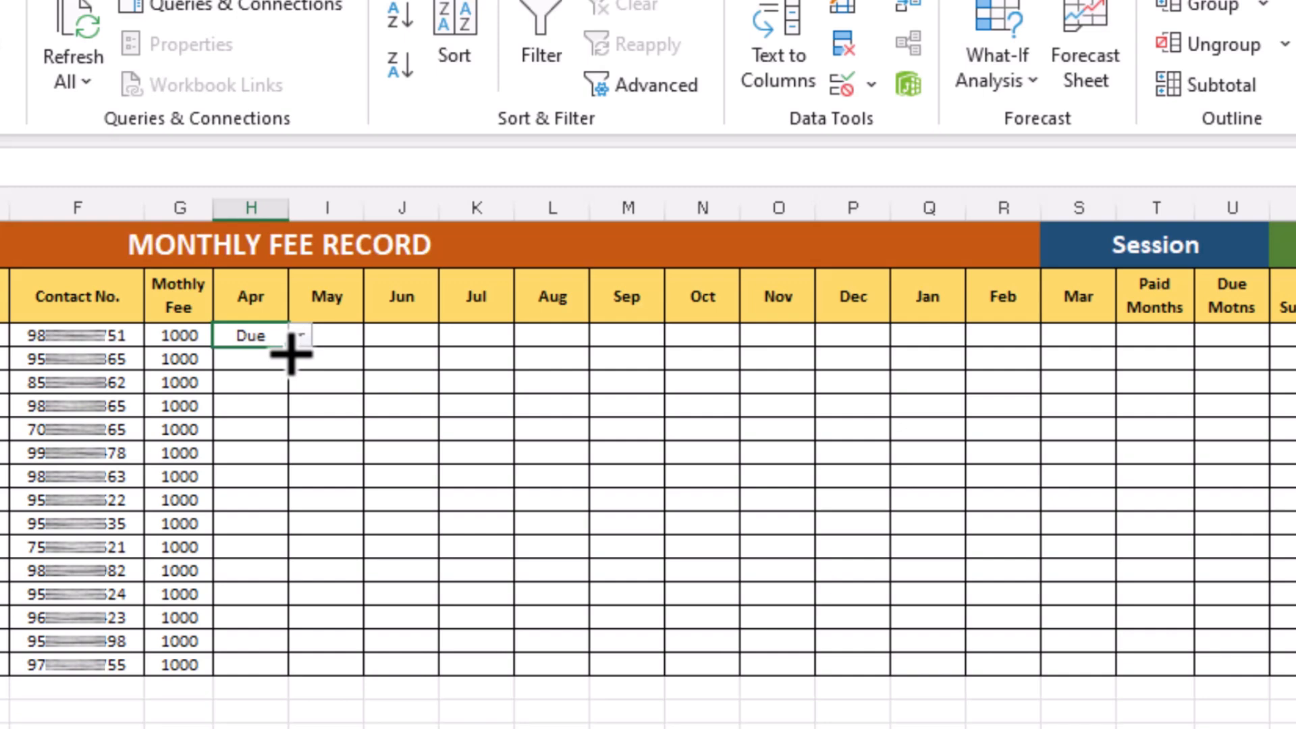
# Fill cell H3 across the Apr to Mar columns for all student rows
pyautogui.moveTo(291, 356); pyautogui.dragTo(1117, 672)
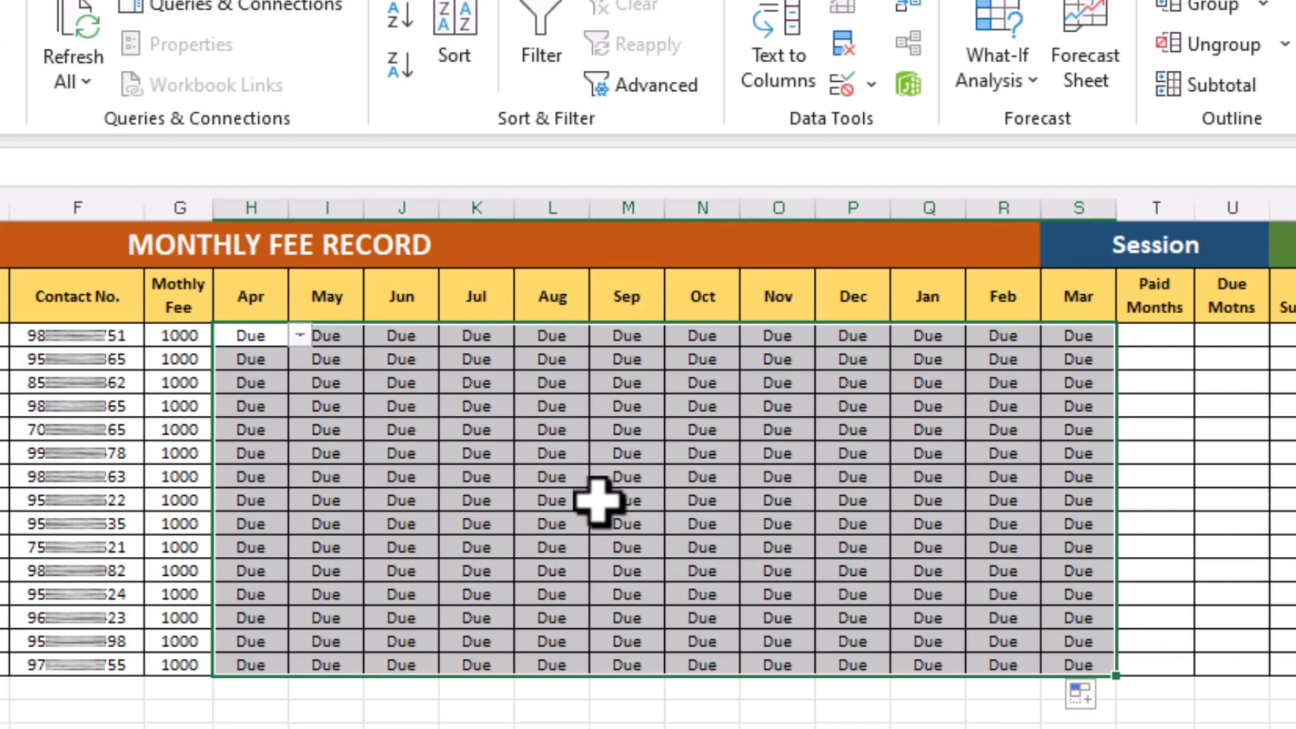
pyautogui.click(550, 475)
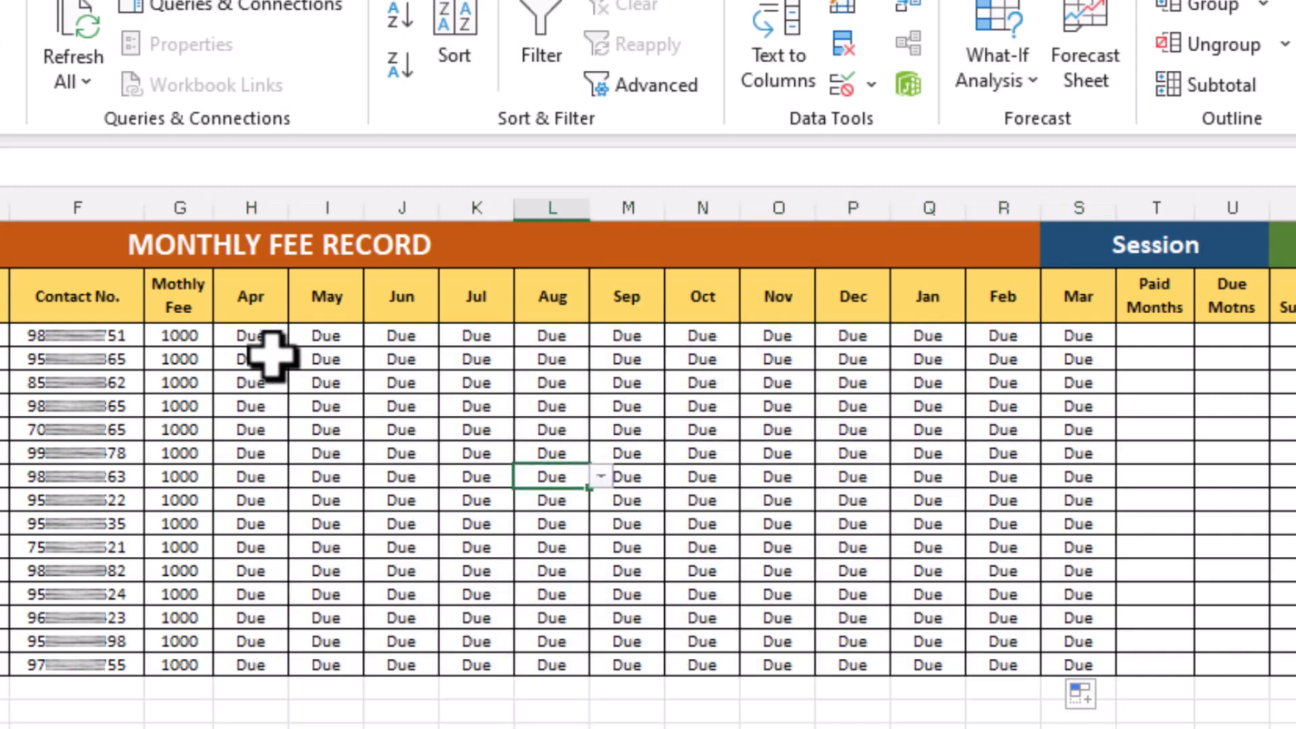
pyautogui.click(262, 338)
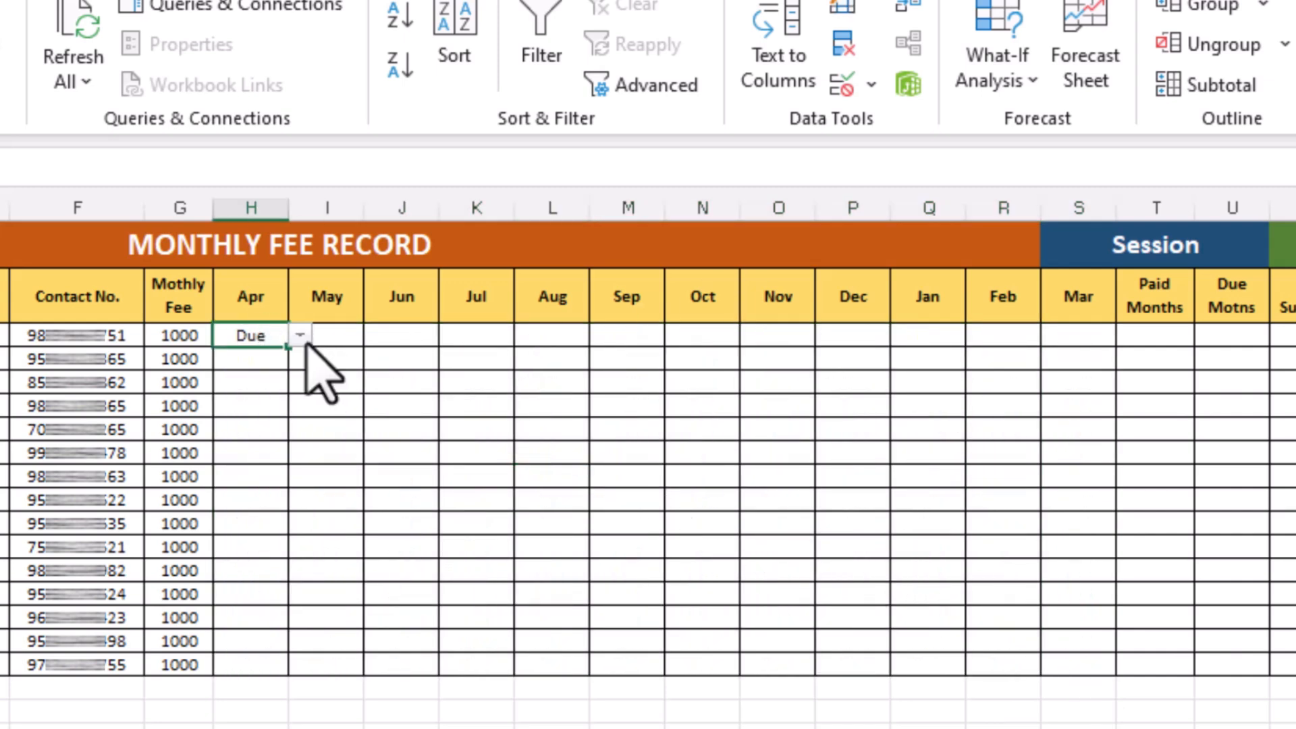
pyautogui.click(300, 336)
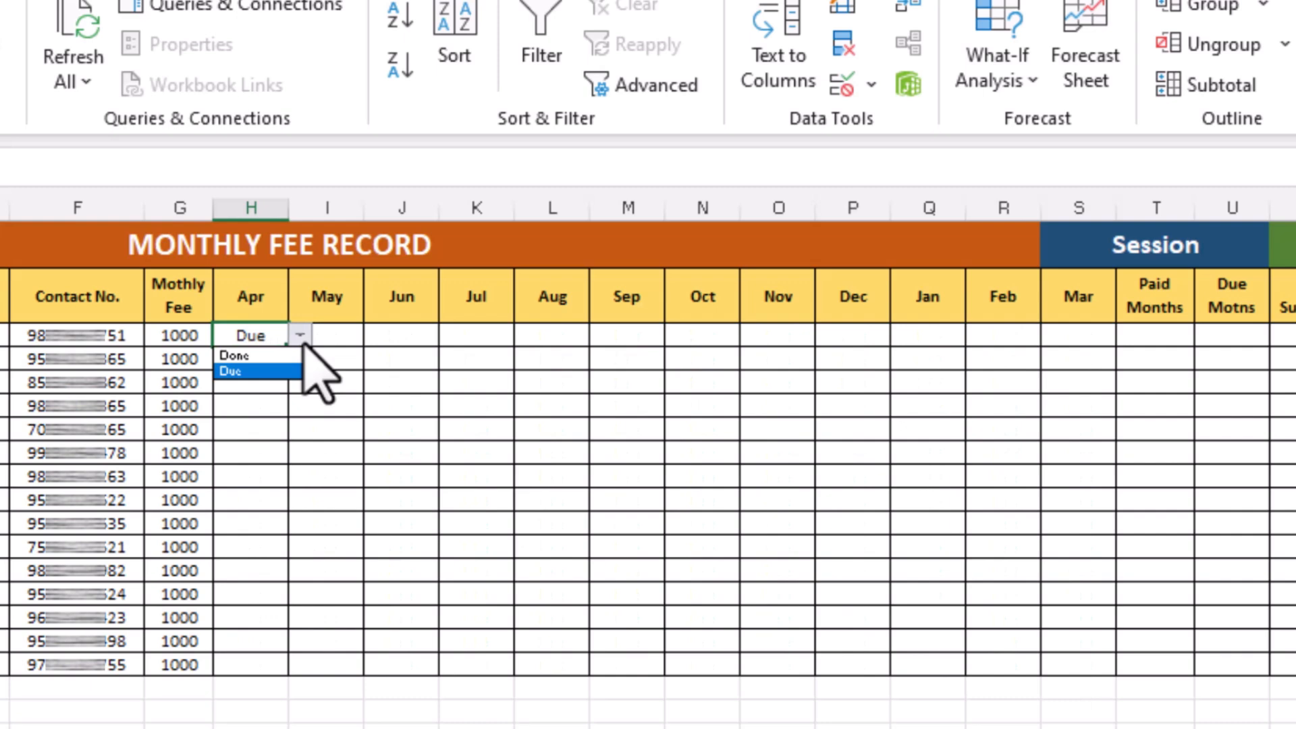
pyautogui.click(302, 337)
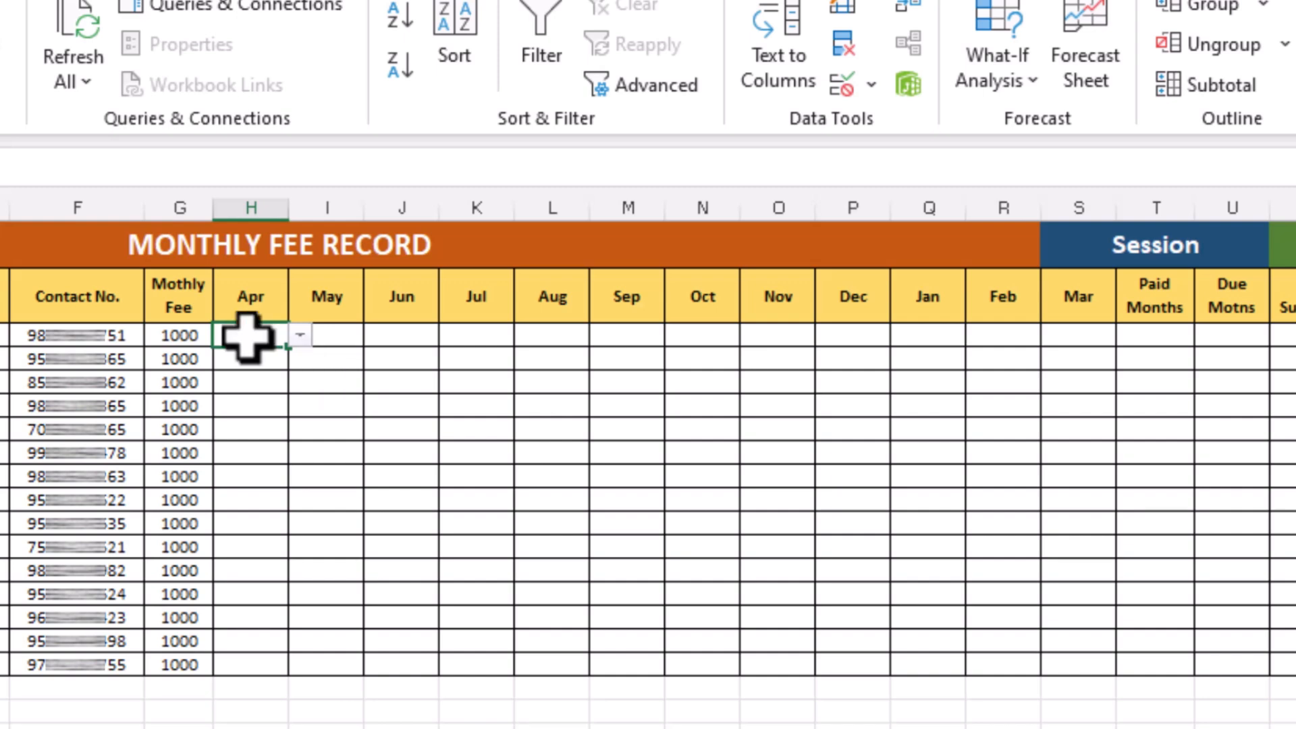
# Highlight cells containing done across the Apr to Mar status range with Green Fill with Dark Green Text
pyautogui.moveTo(251, 339); pyautogui.dragTo(1065, 669)
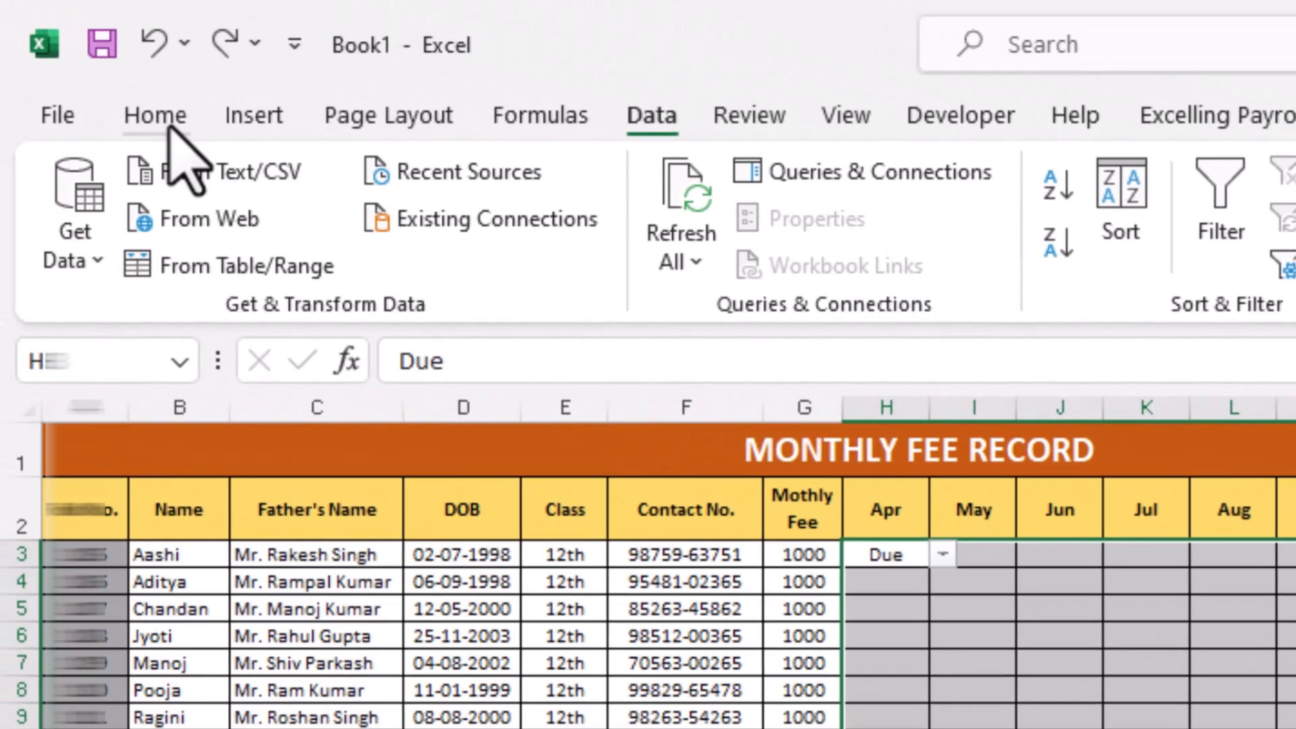
pyautogui.click(169, 129)
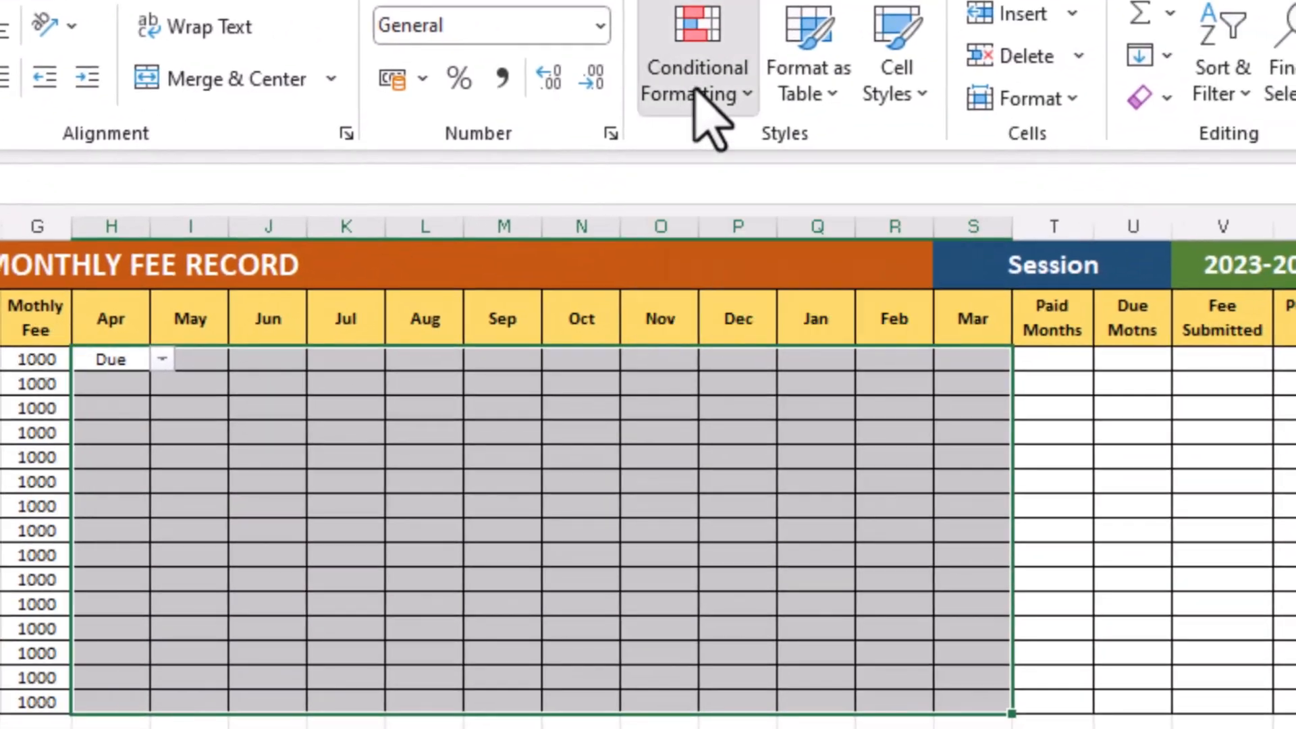
pyautogui.click(706, 94)
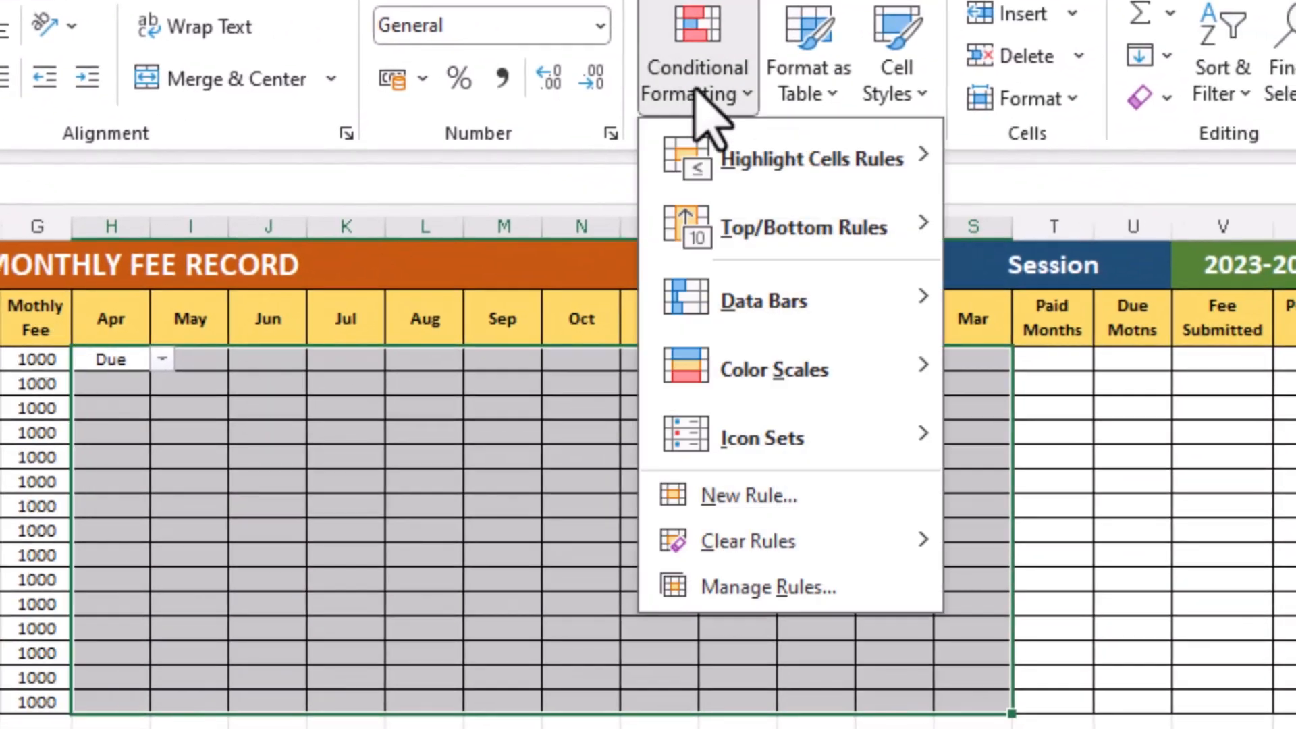
pyautogui.moveTo(758, 165)
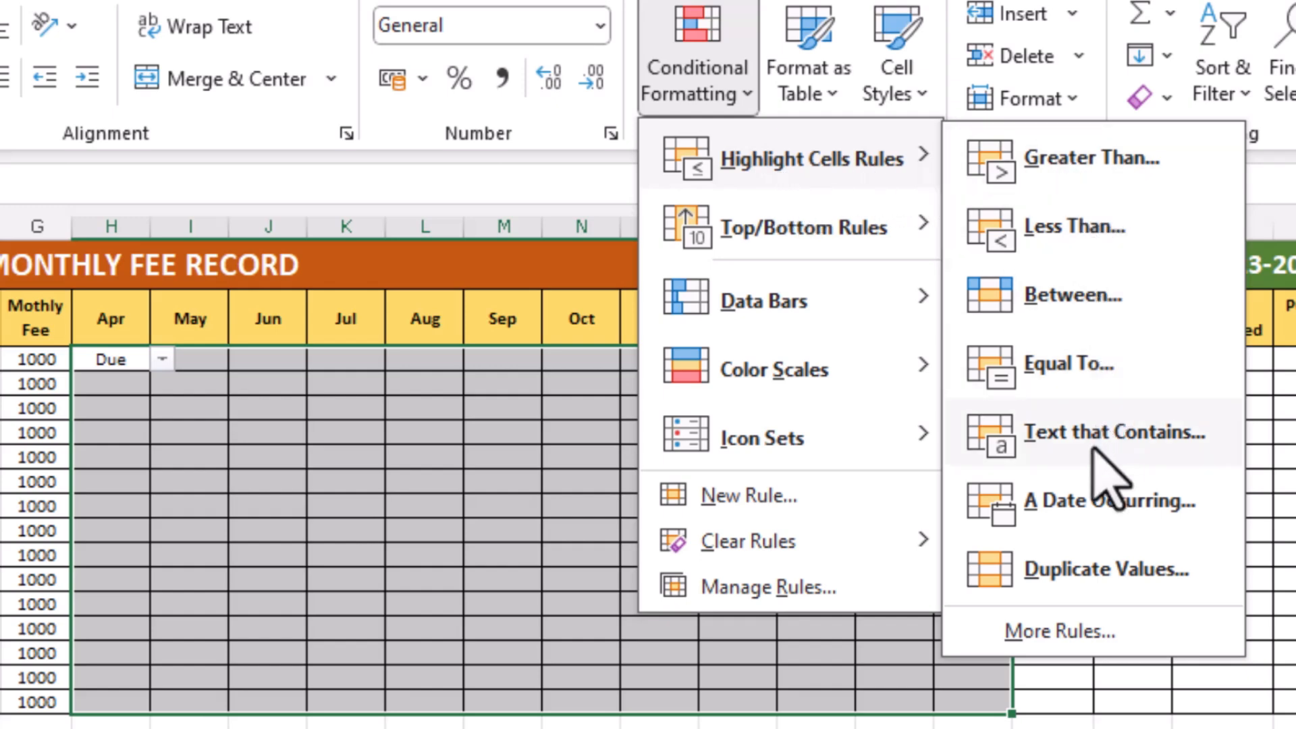
pyautogui.click(1097, 452)
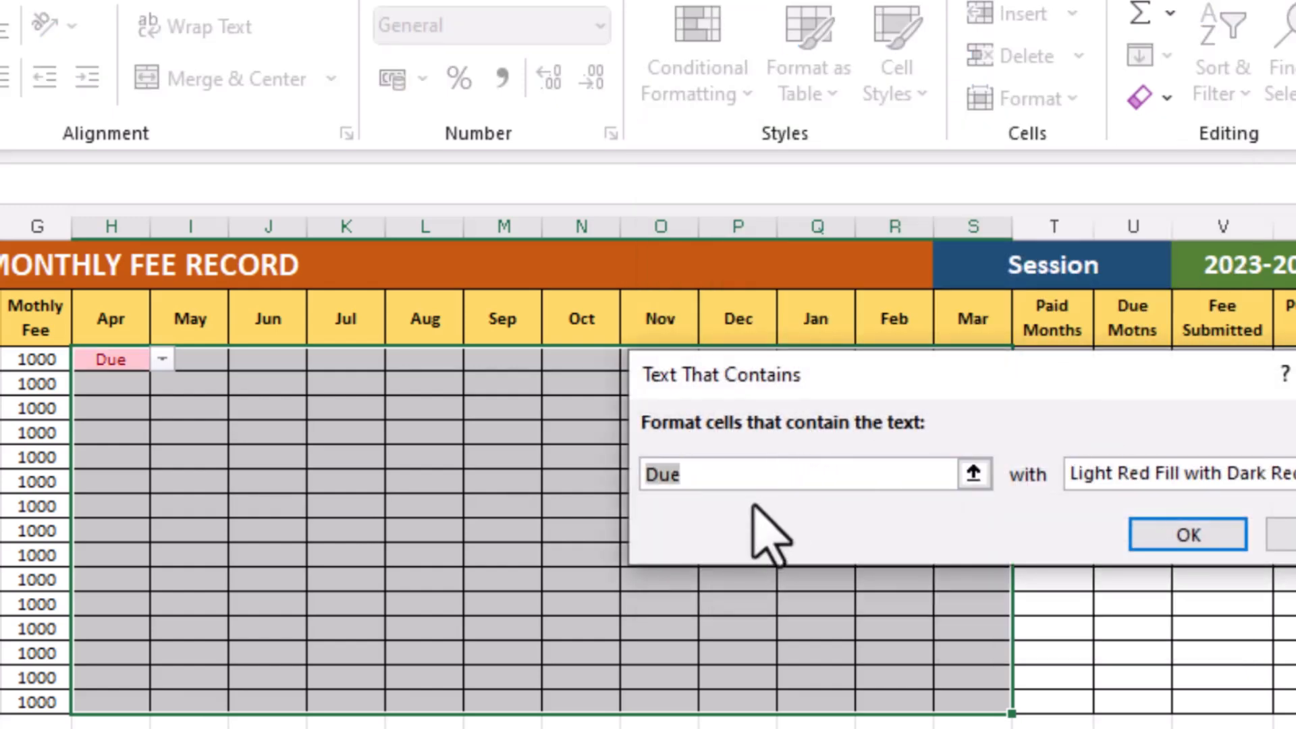
pyautogui.write('done')
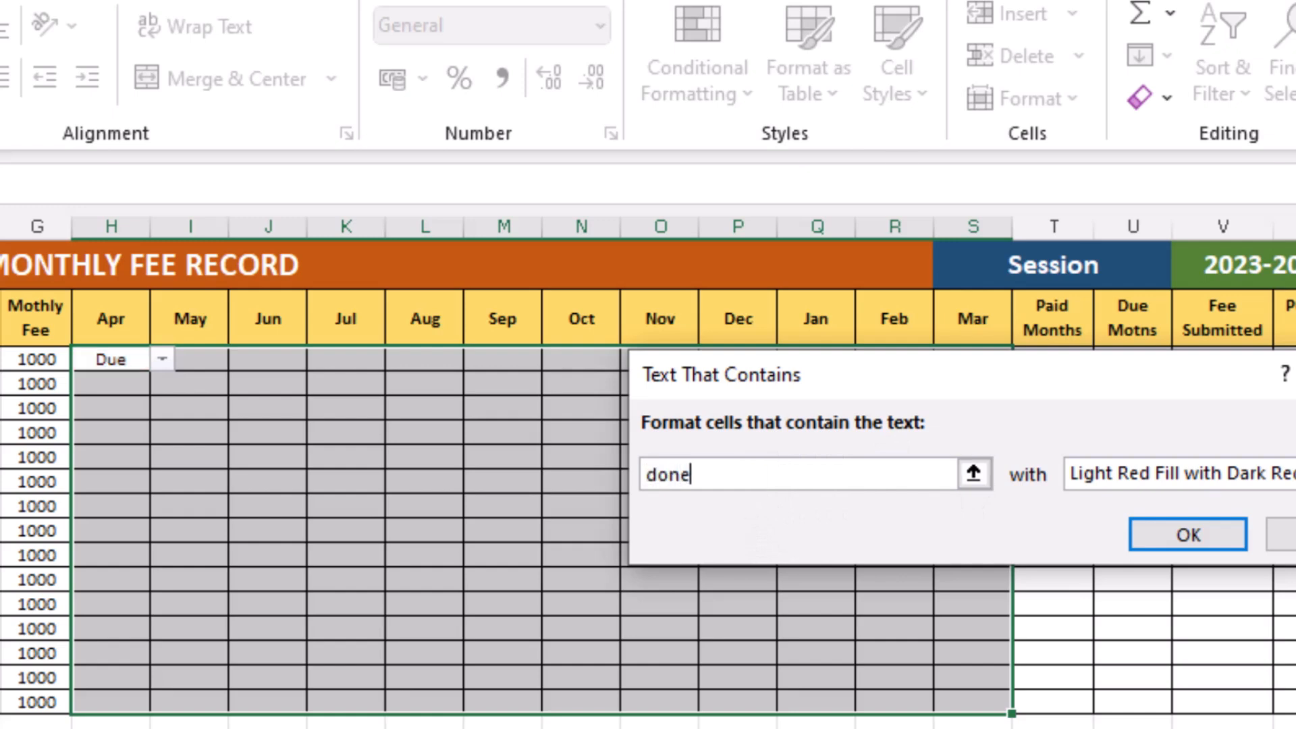
pyautogui.click(1273, 465)
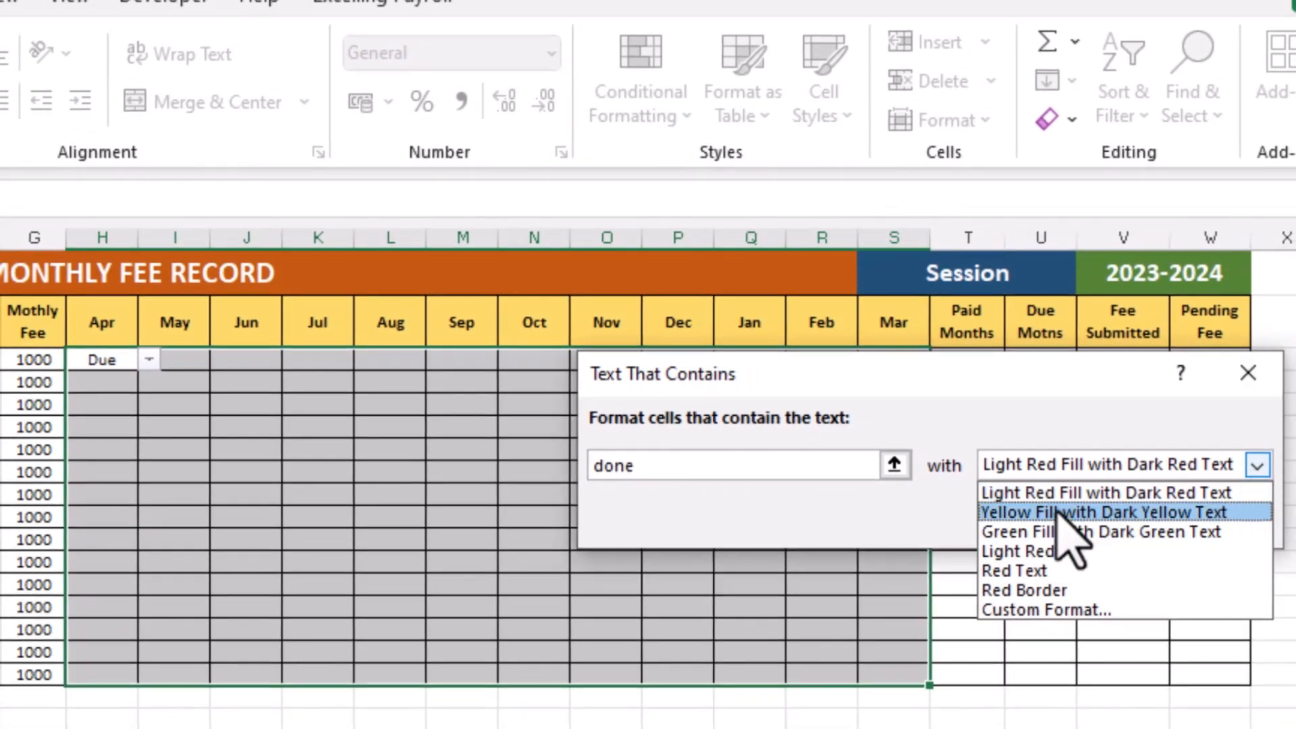
pyautogui.click(1057, 533)
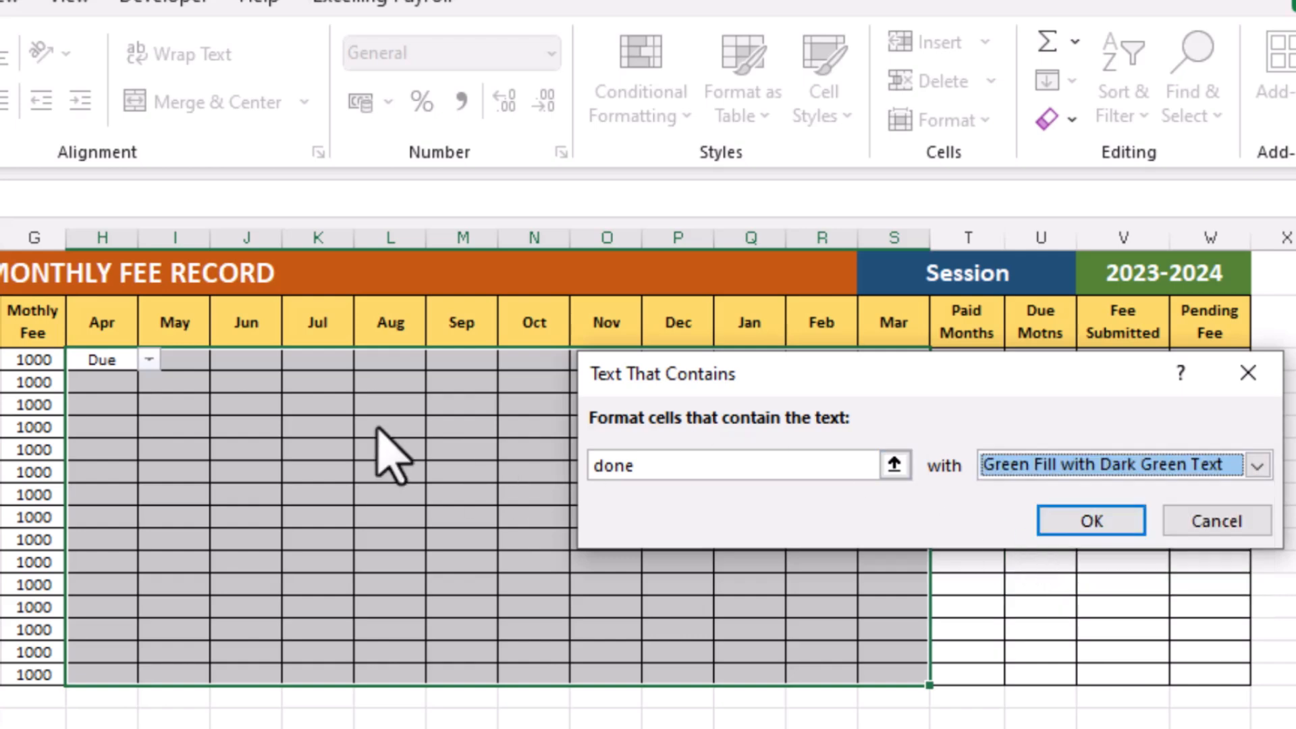
pyautogui.click(1054, 520)
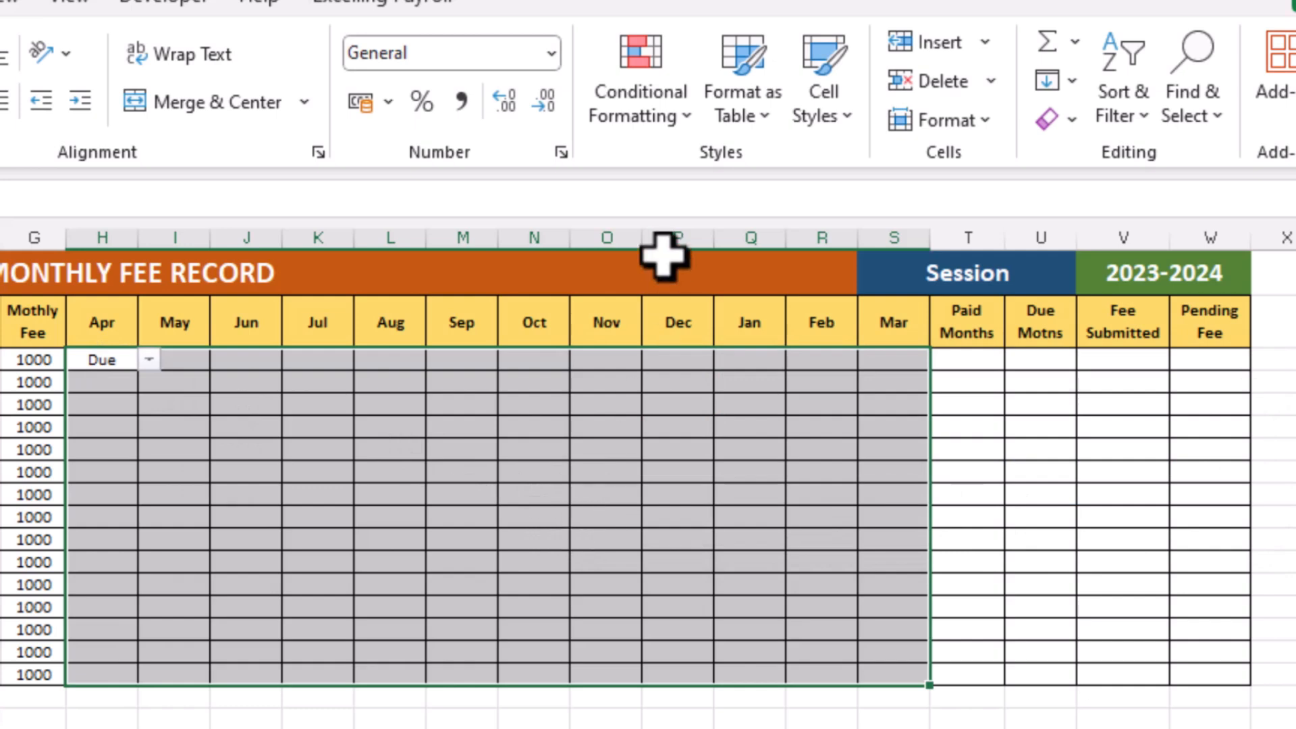
# Add a Text that Contains rule highlighting Due cells with Light Red Fill with Dark Red Text
pyautogui.click(645, 102)
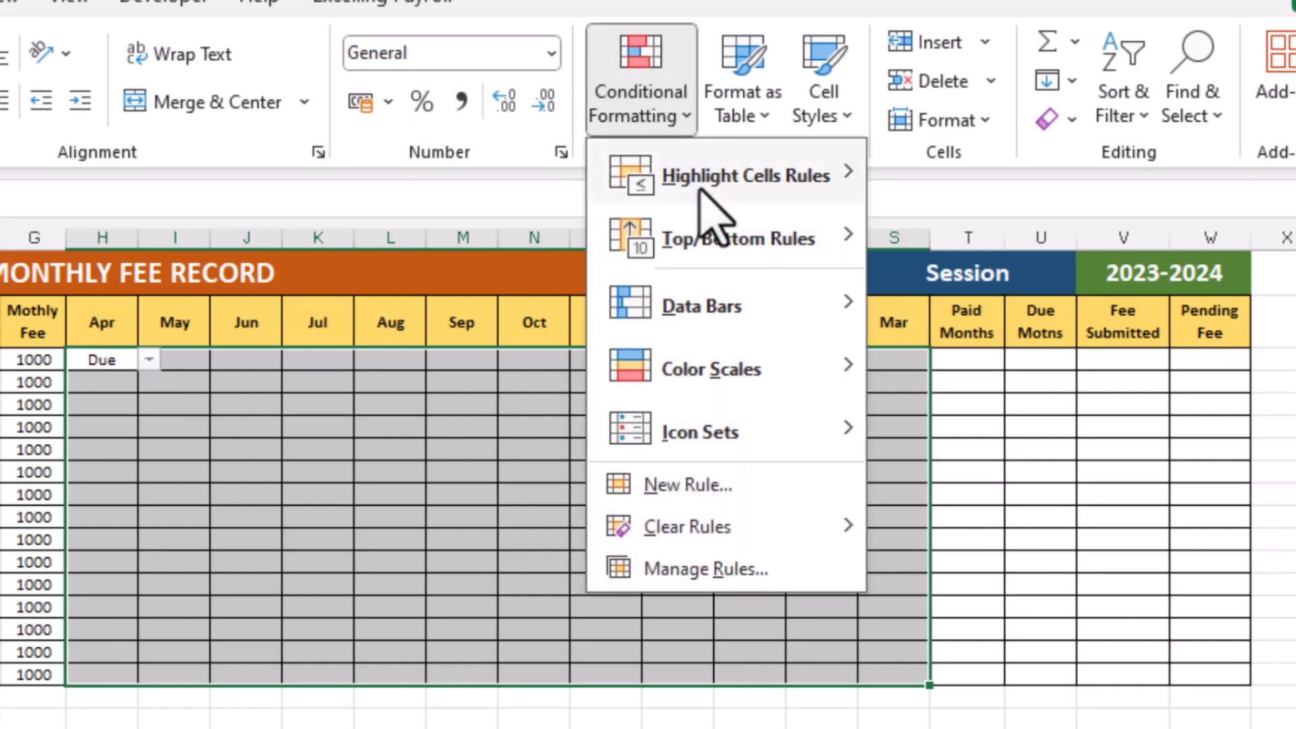
pyautogui.moveTo(635, 193)
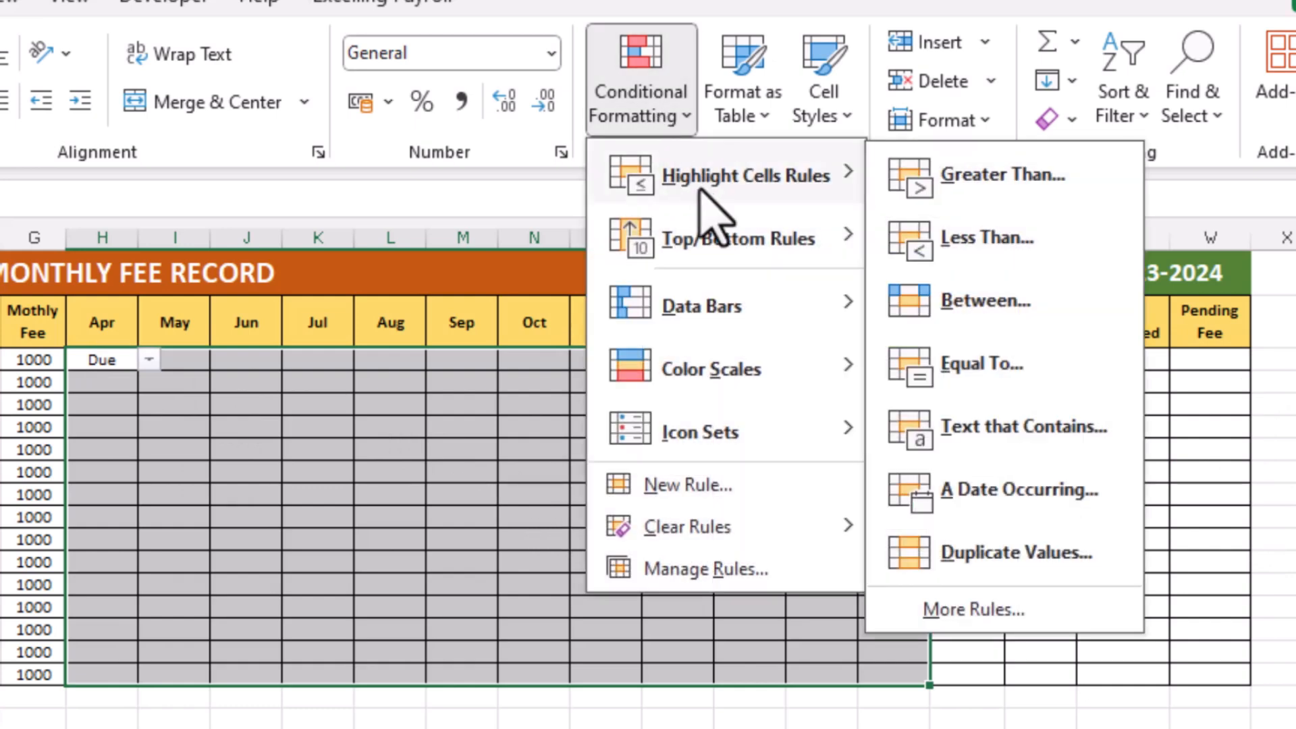
pyautogui.click(1007, 430)
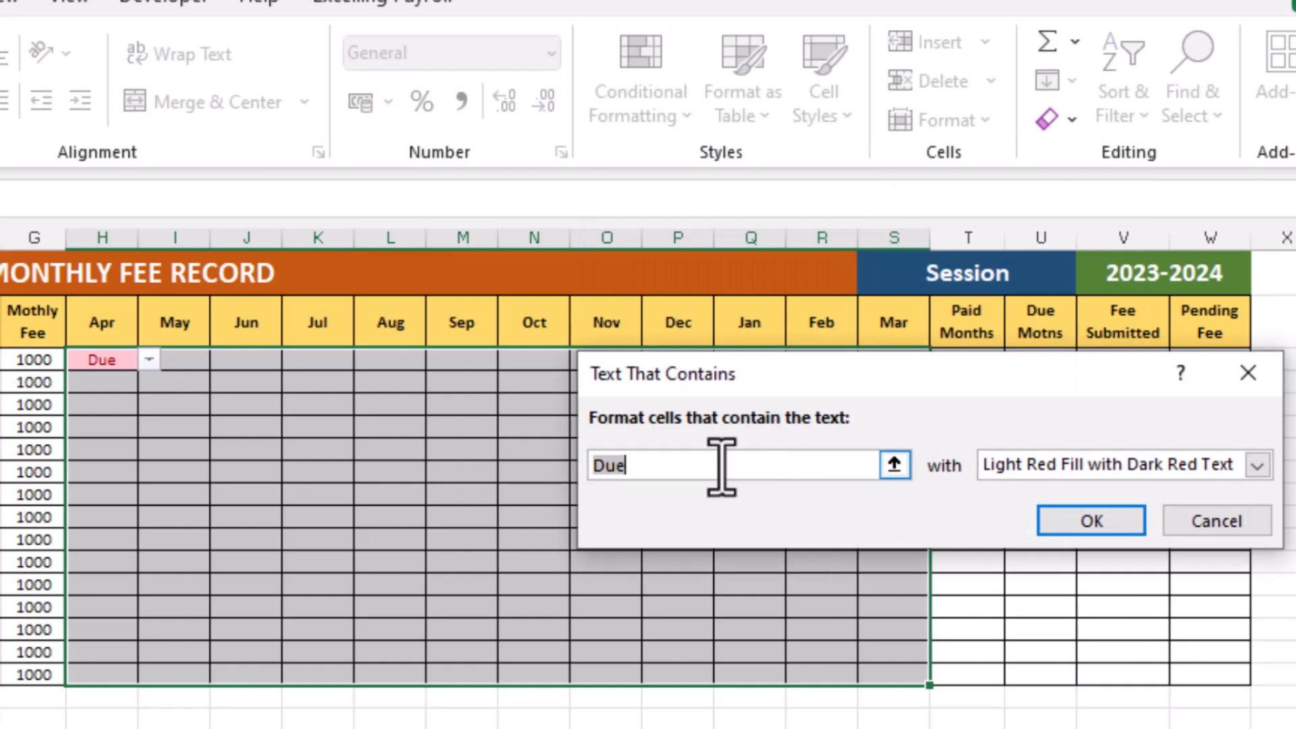
pyautogui.click(1257, 466)
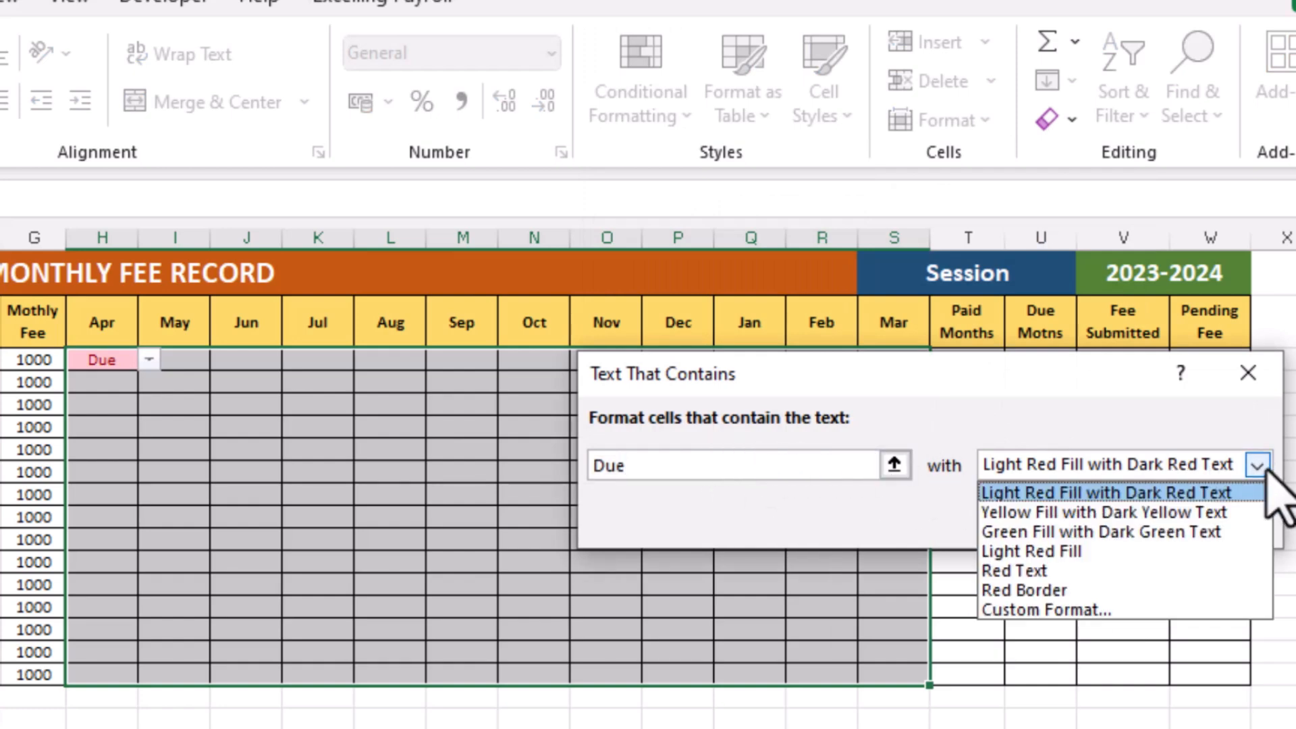
pyautogui.click(1013, 493)
pyautogui.click(1078, 540)
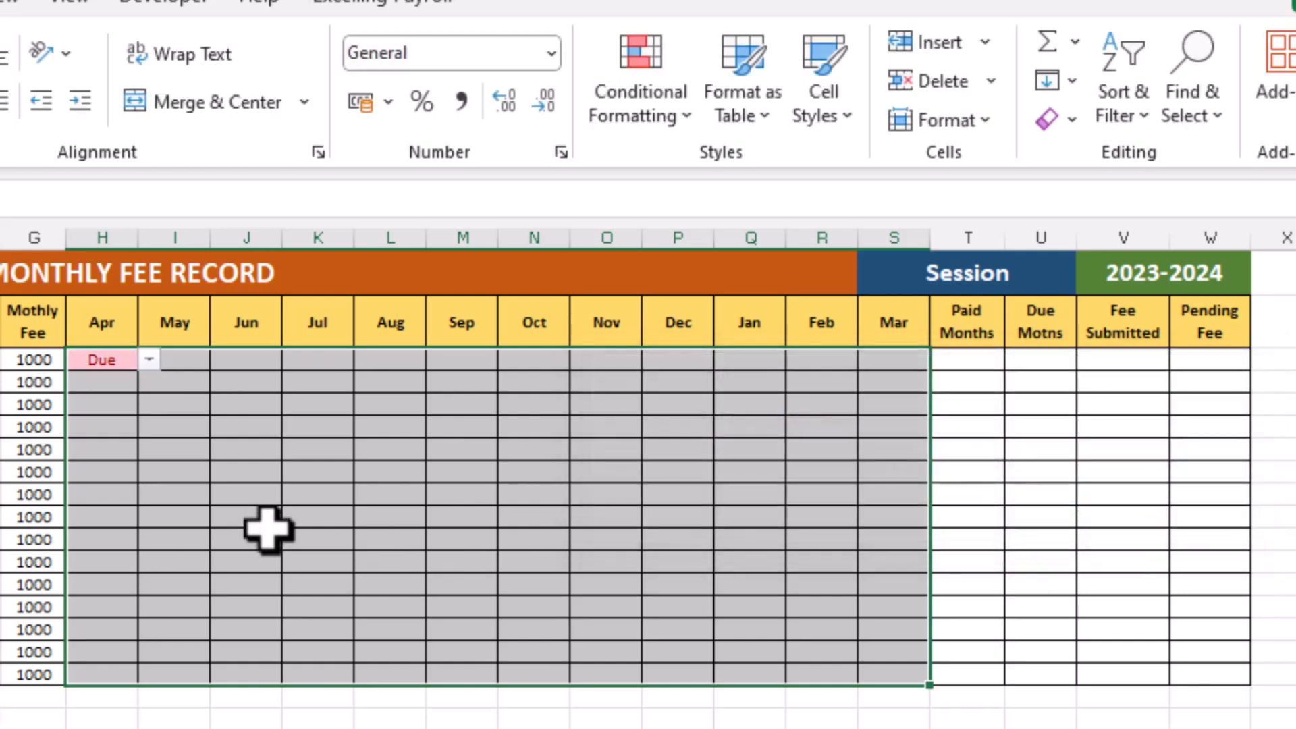
# Test the highlighting in cell H3 by switching its status between Done and Due, ending on Done
pyautogui.click(134, 364)
pyautogui.click(148, 360)
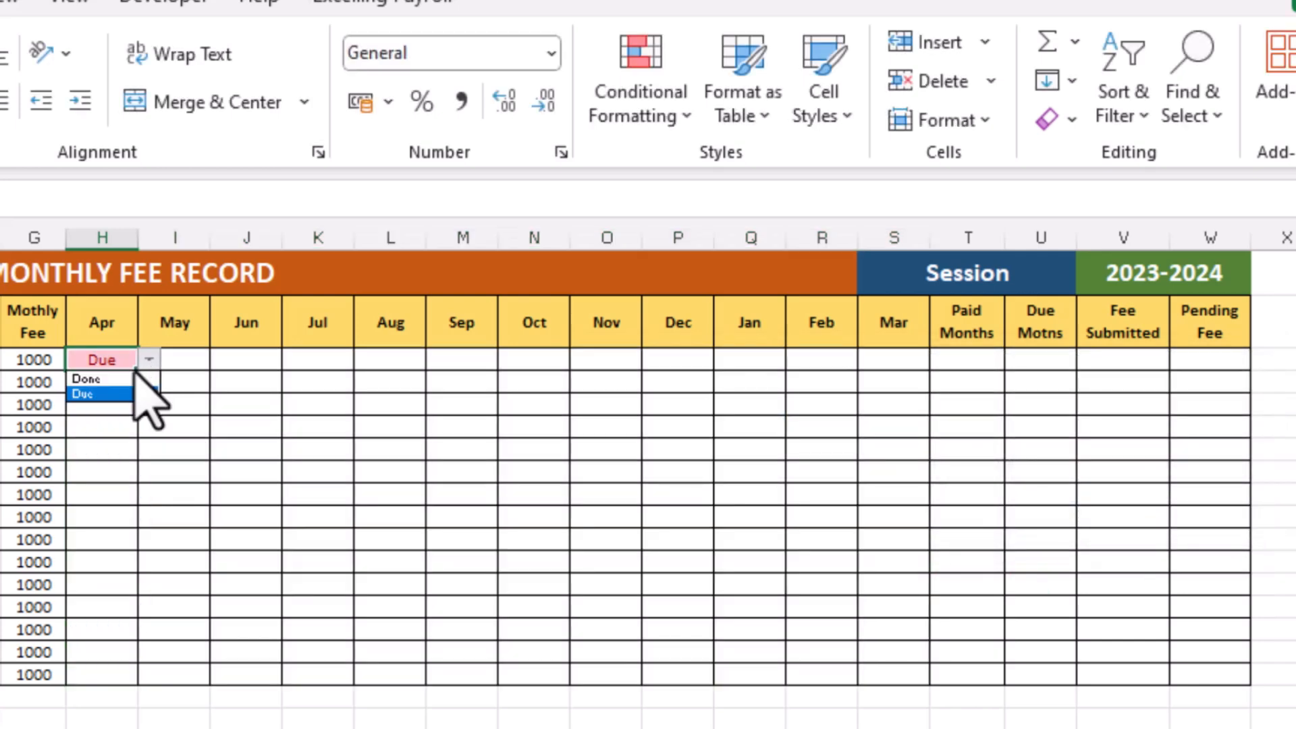
pyautogui.click(124, 390)
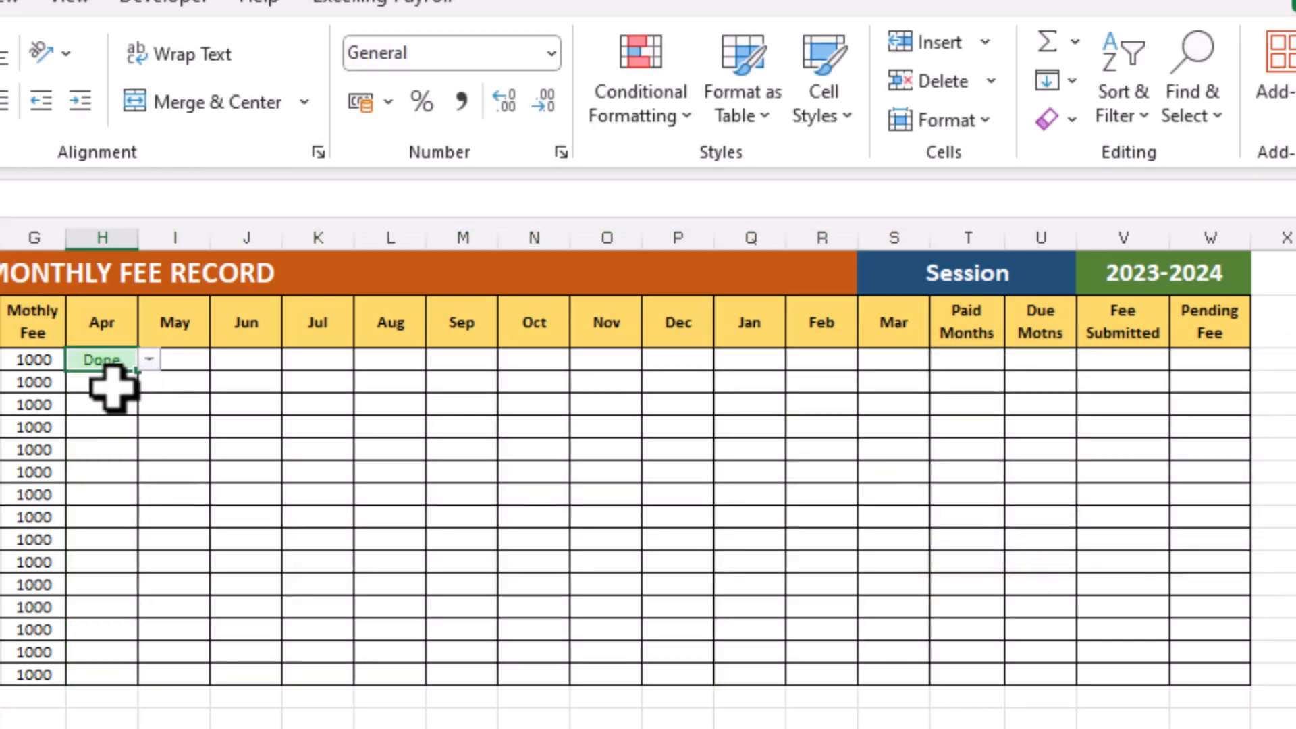
pyautogui.click(148, 360)
pyautogui.click(115, 378)
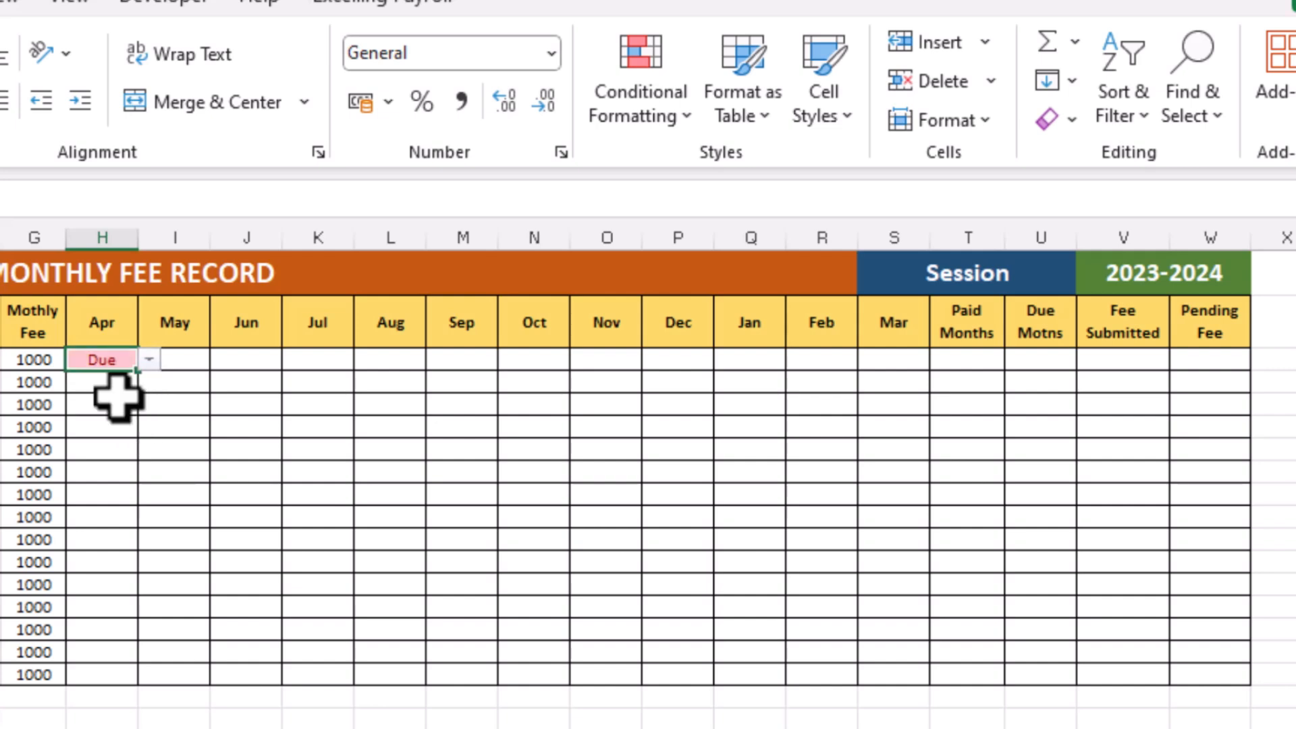
pyautogui.click(149, 359)
pyautogui.click(135, 390)
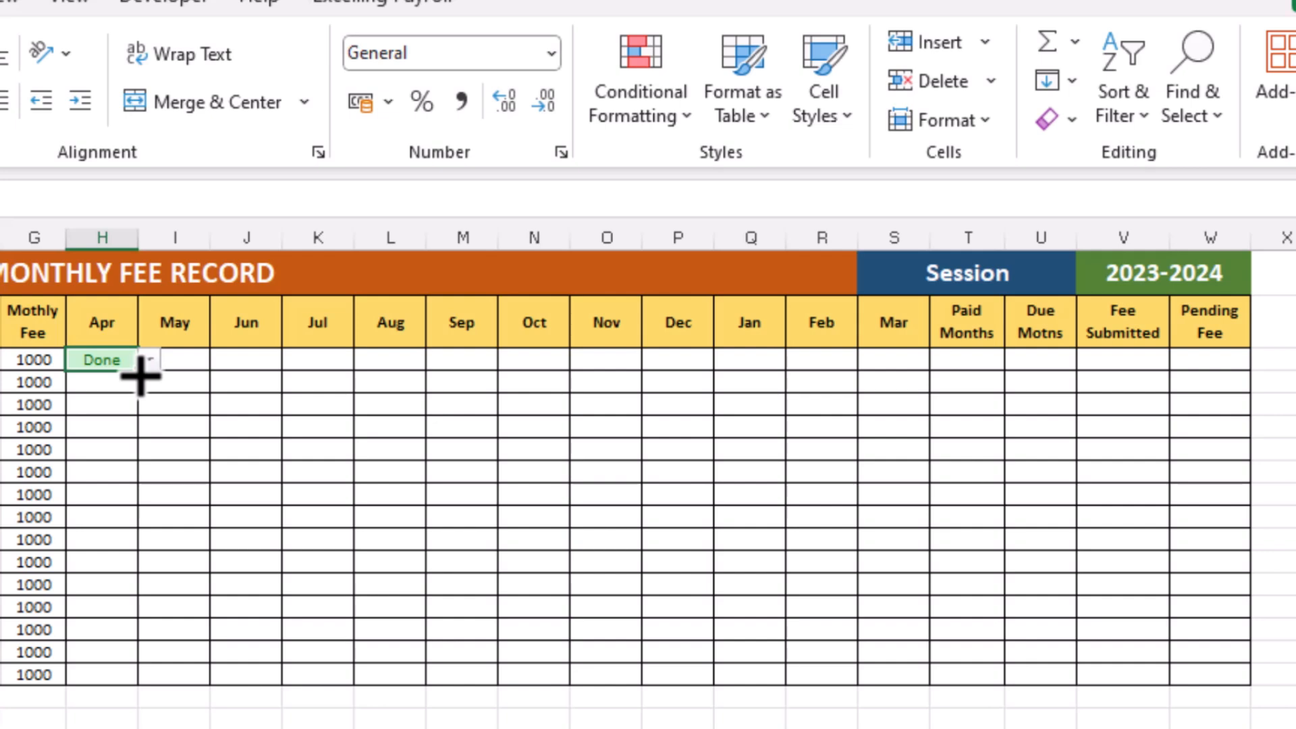
# Fill Done from cell H3 across all month columns for every student row
pyautogui.moveTo(147, 375); pyautogui.dragTo(932, 683)
pyautogui.click(481, 589)
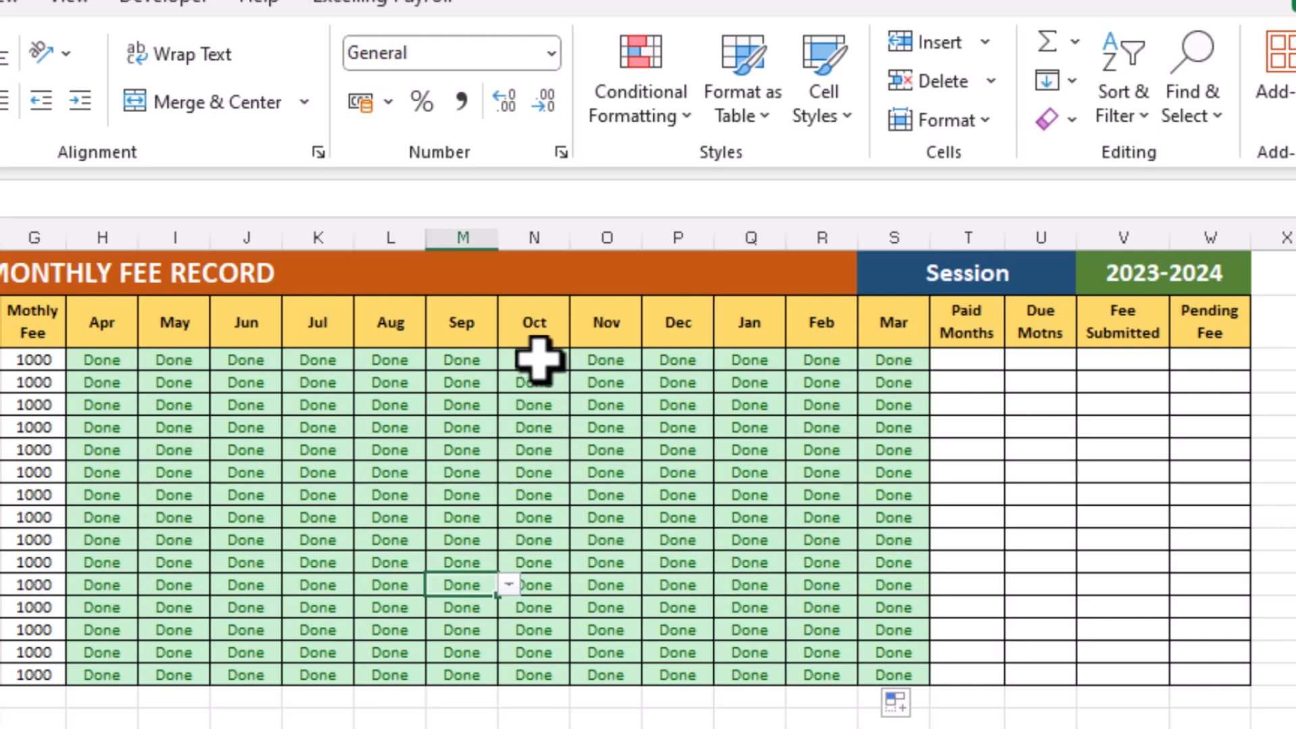
# Clear the Oct to Mar statuses for all students
pyautogui.moveTo(538, 360)
pyautogui.mouseDown()
pyautogui.moveTo(888, 371)
pyautogui.moveTo(840, 686)
pyautogui.moveTo(882, 683)
pyautogui.mouseUp()
pyautogui.press('Delete')
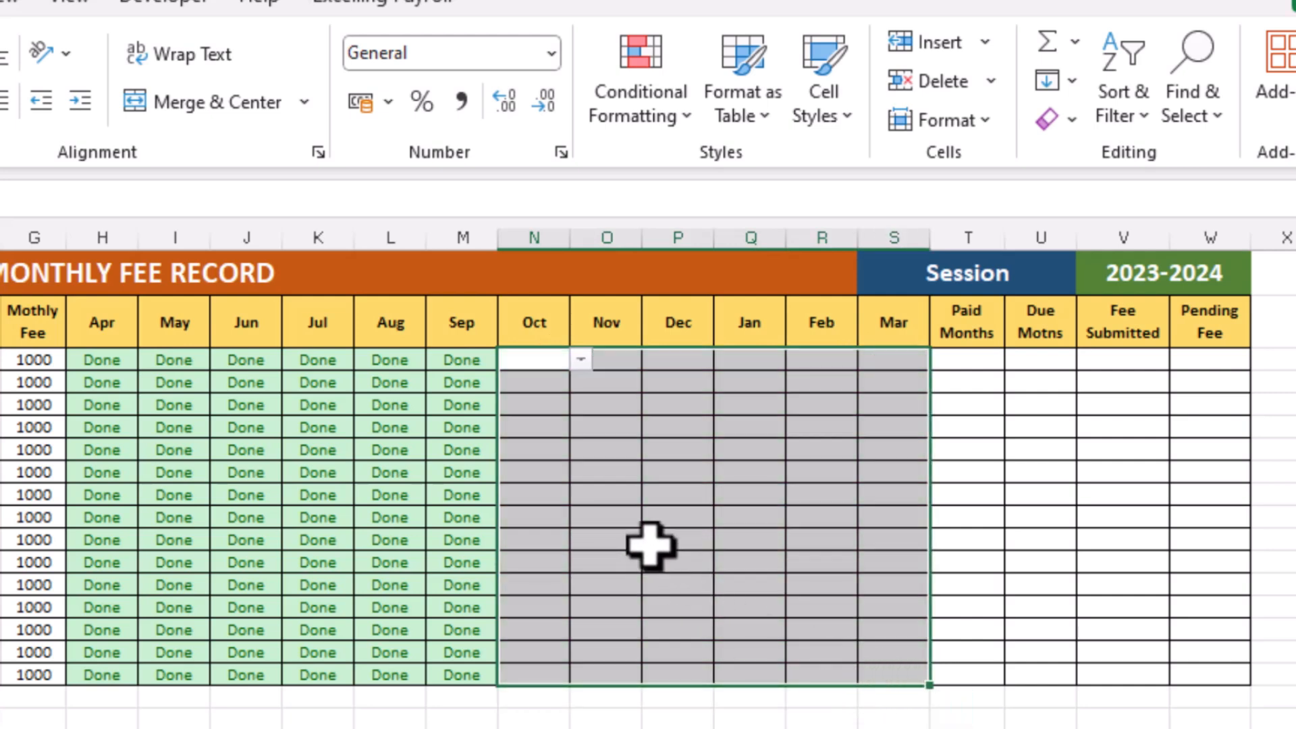
pyautogui.click(631, 473)
pyautogui.click(808, 556)
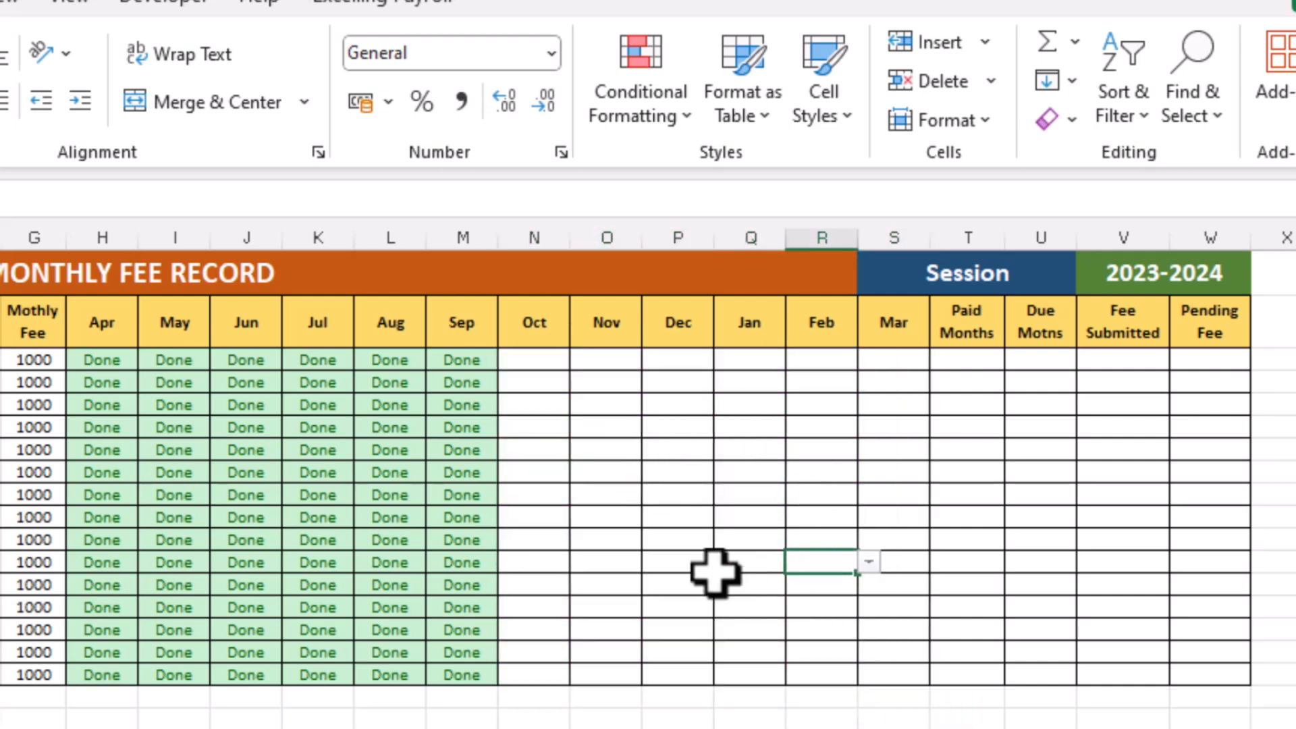
pyautogui.click(699, 538)
pyautogui.click(677, 446)
pyautogui.click(692, 405)
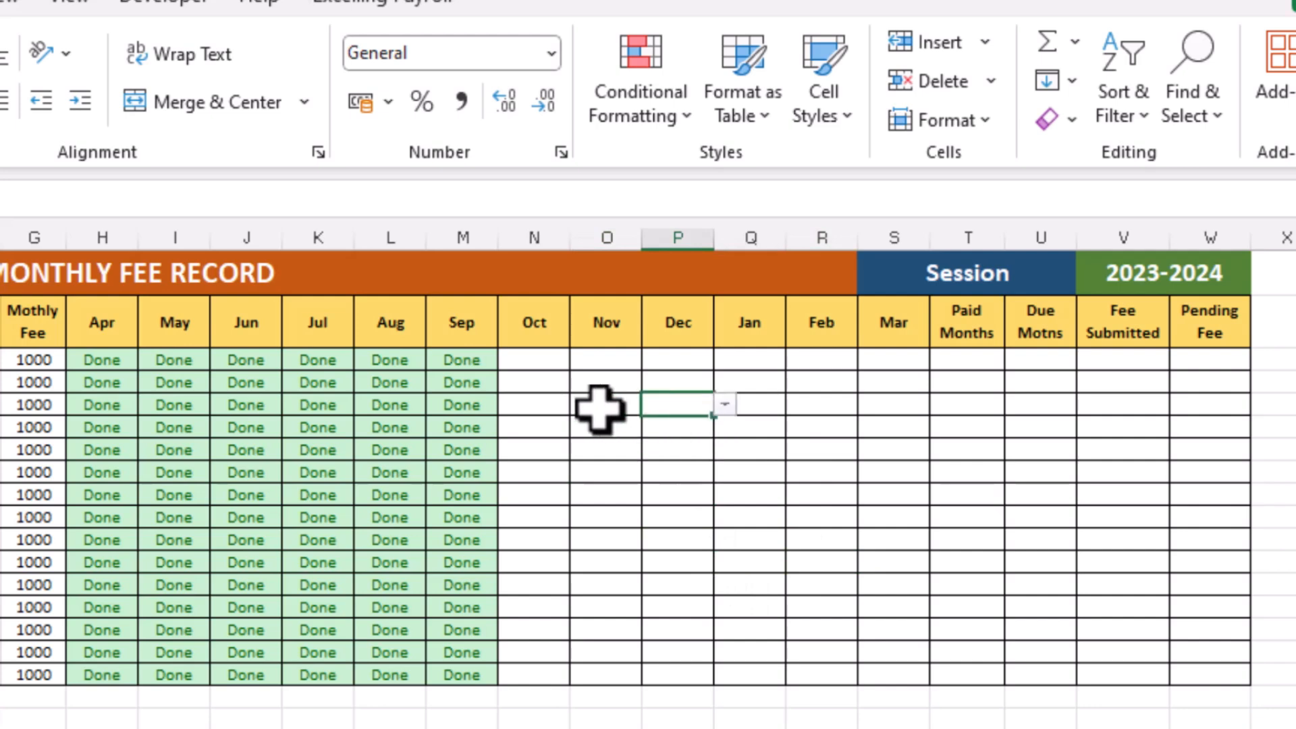
pyautogui.click(601, 405)
pyautogui.click(613, 519)
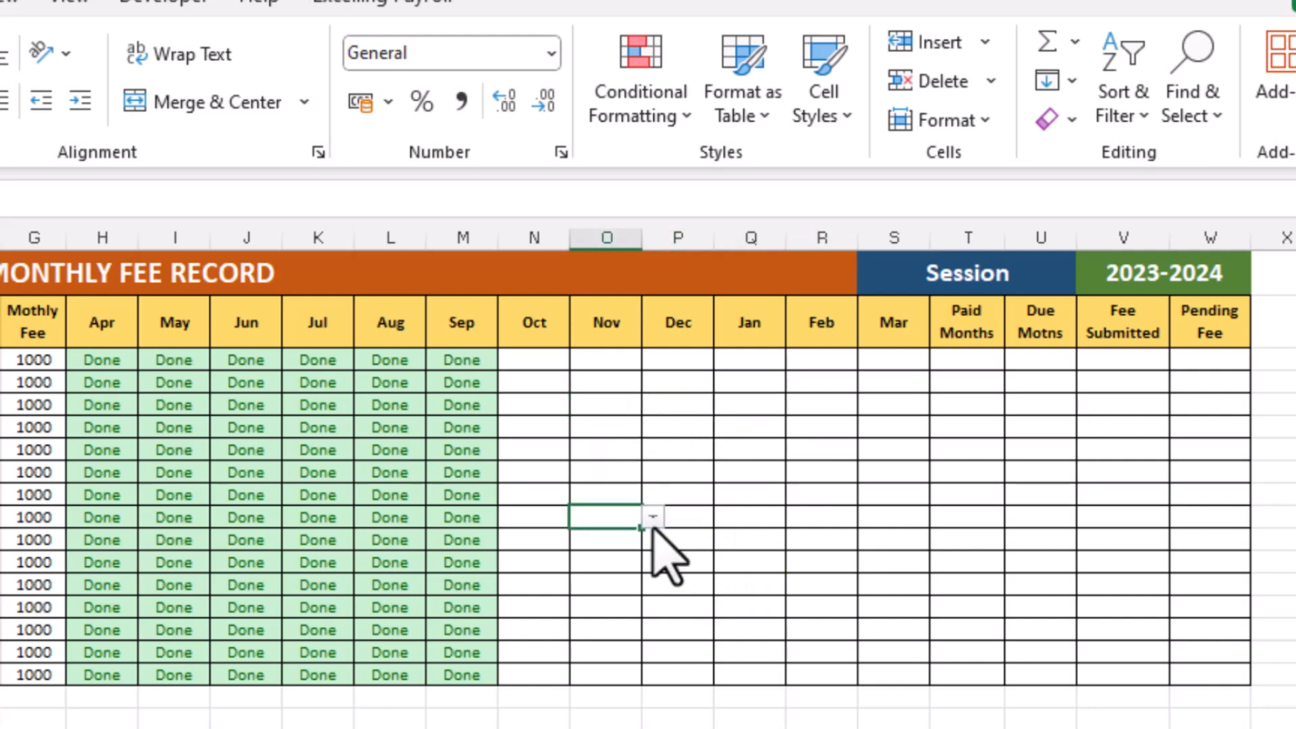
pyautogui.click(682, 475)
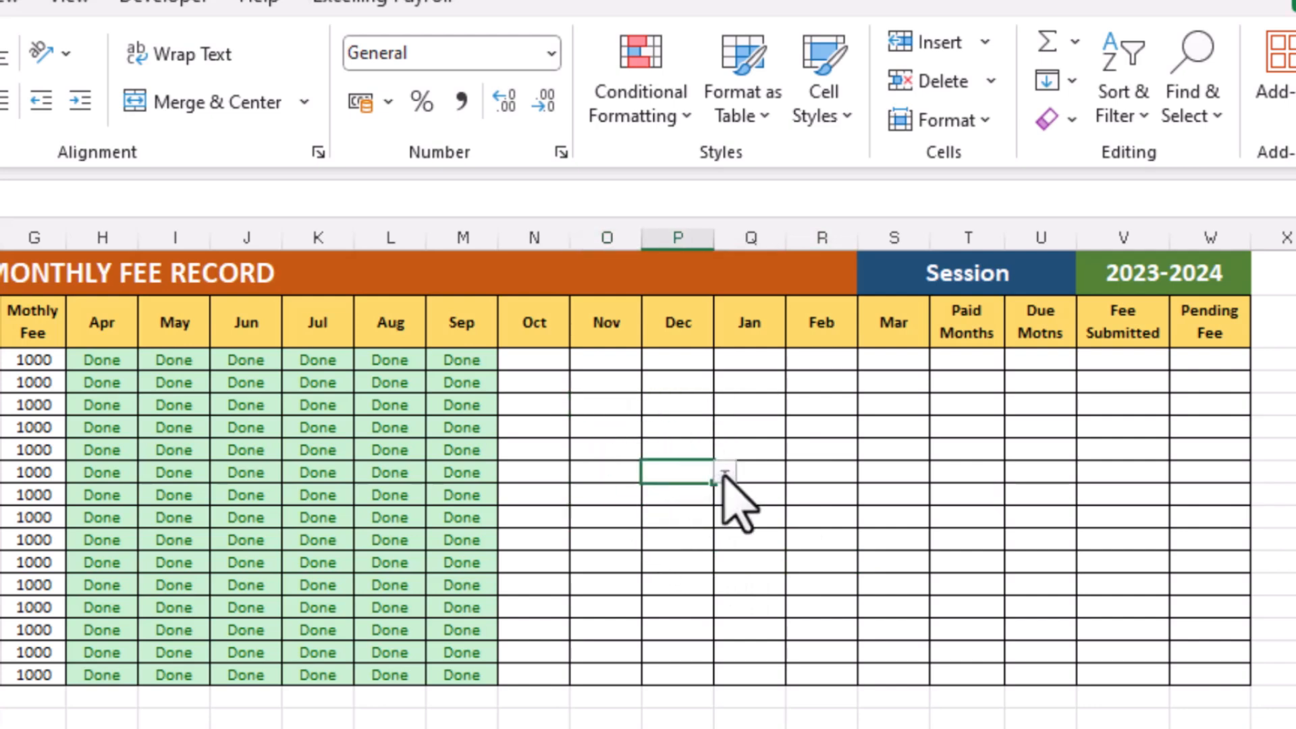
pyautogui.click(724, 472)
pyautogui.click(695, 506)
pyautogui.click(724, 472)
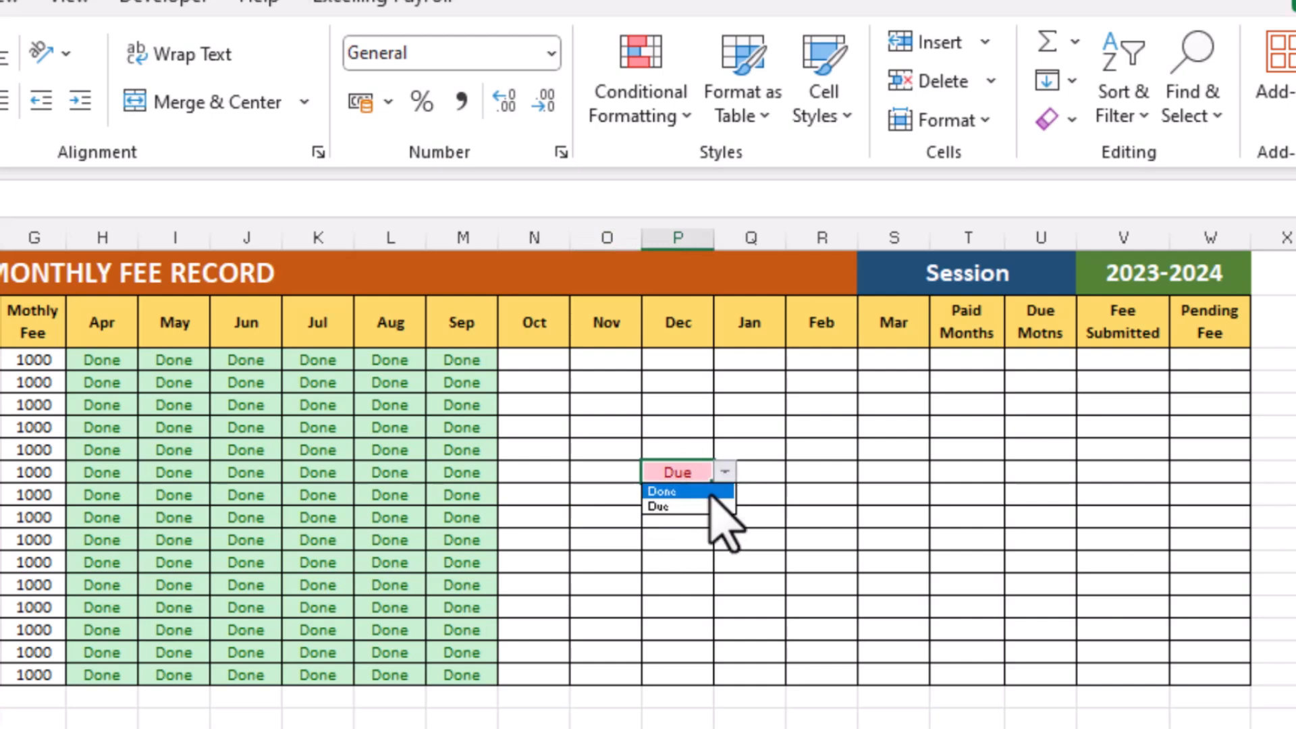
pyautogui.click(716, 491)
pyautogui.press('Delete')
# Set the Jul, Aug and Sep statuses of the first student to Due
pyautogui.click(108, 363)
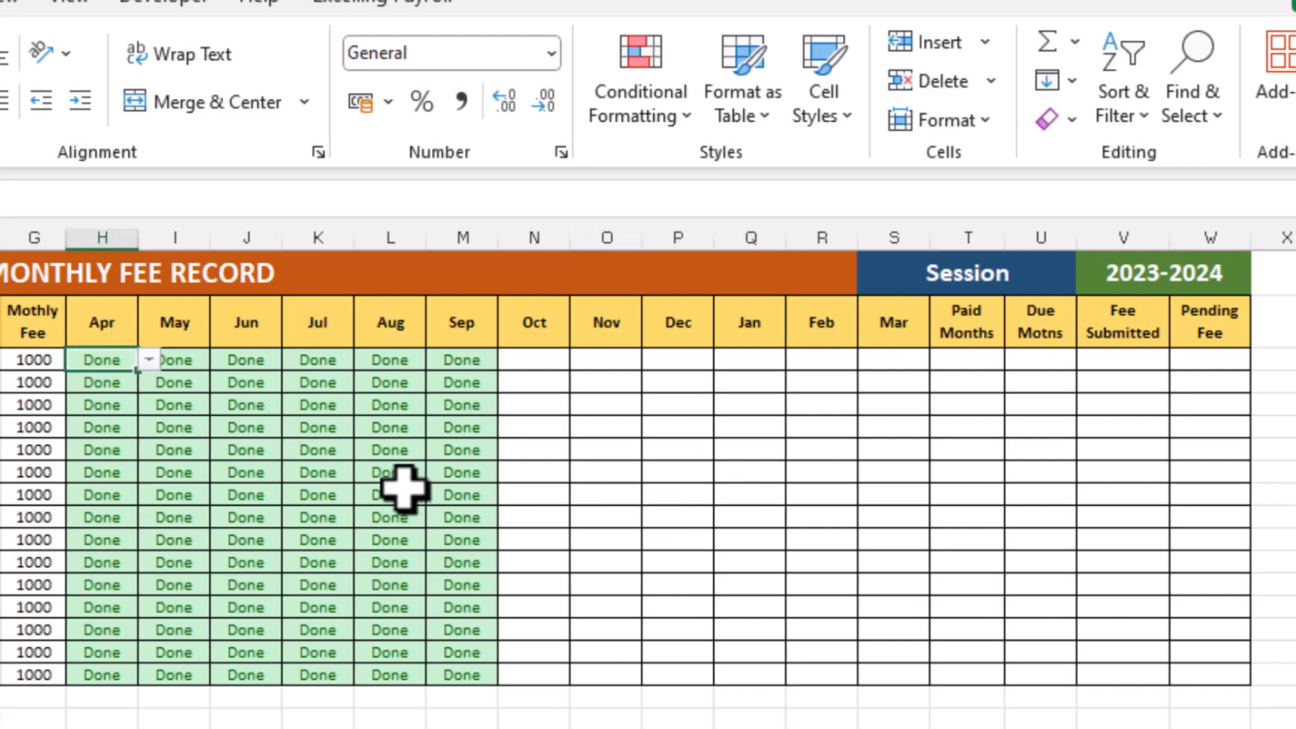
pyautogui.click(327, 363)
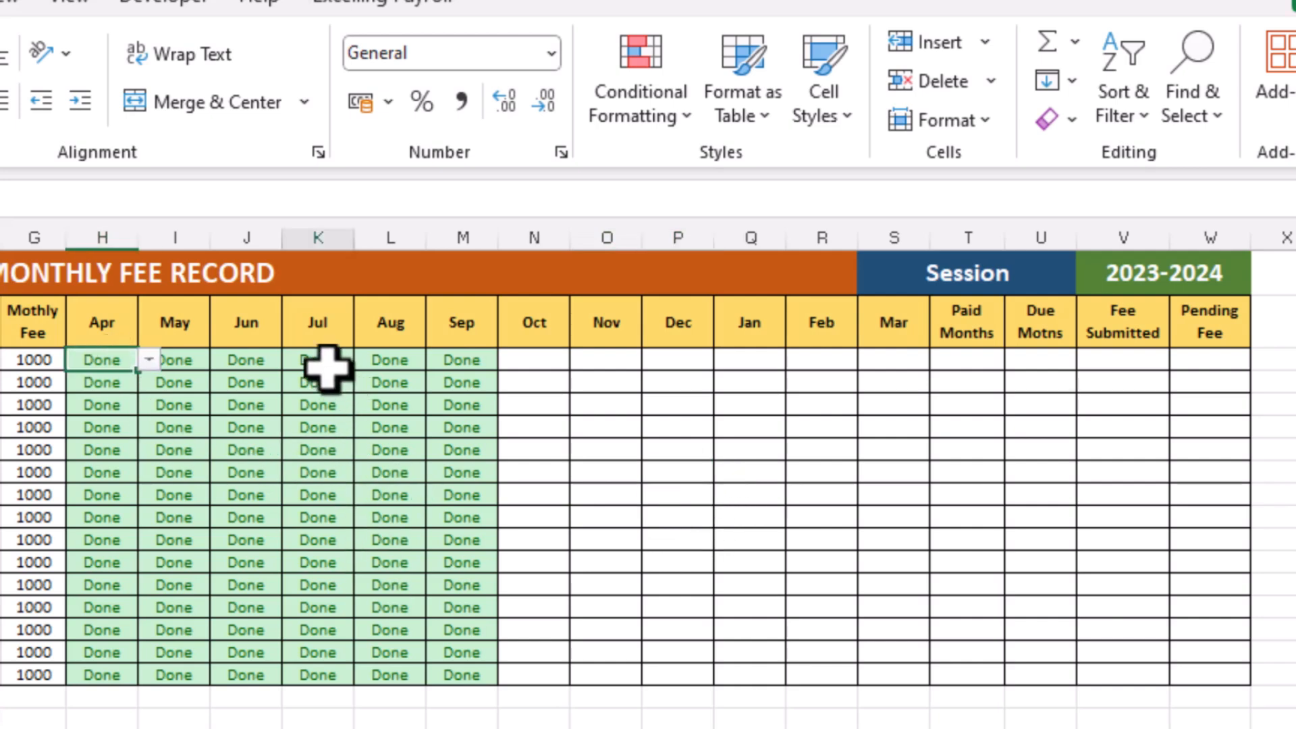
pyautogui.click(364, 360)
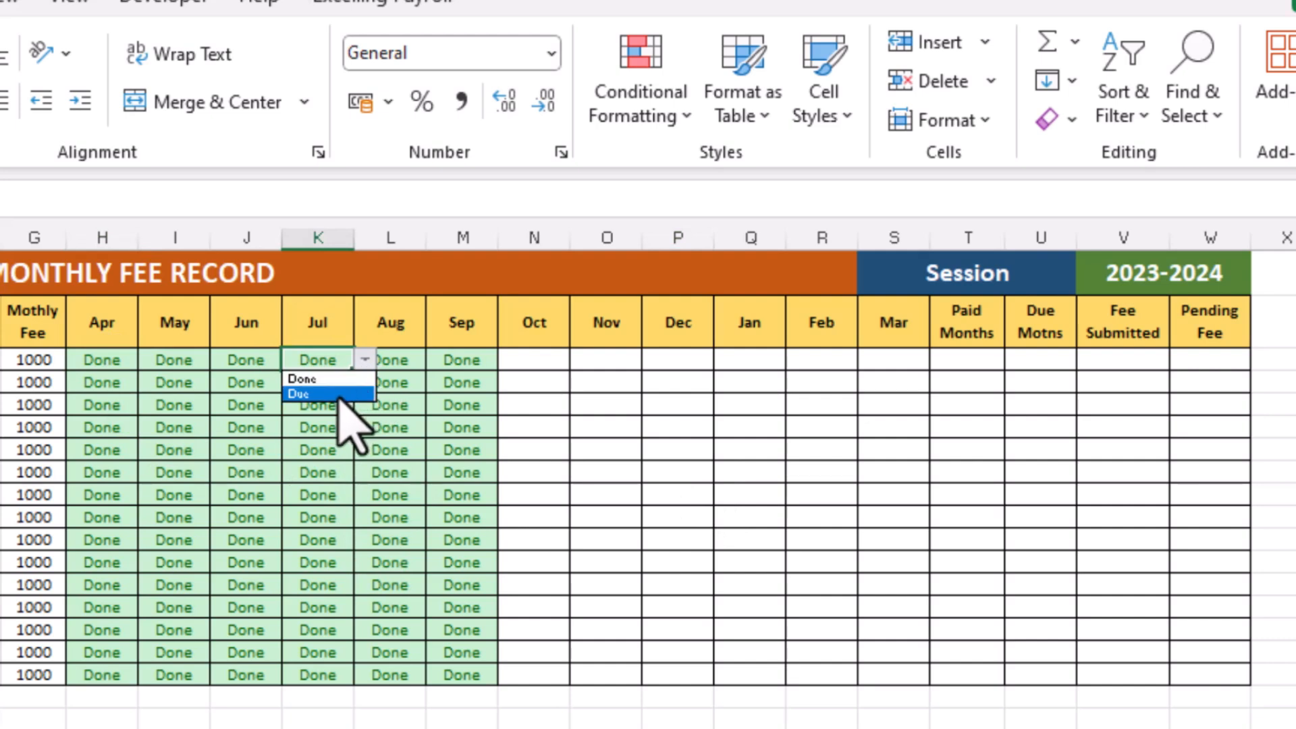
pyautogui.click(340, 394)
pyautogui.click(409, 359)
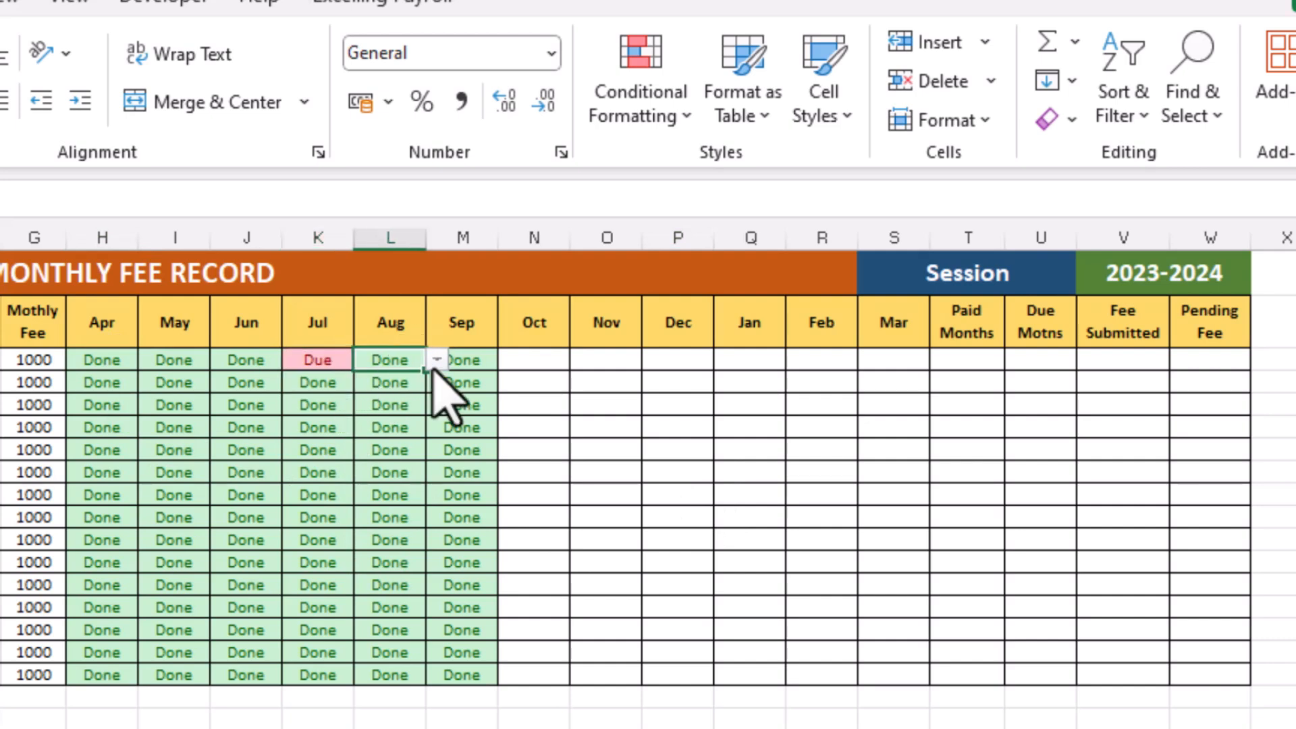
pyautogui.click(436, 359)
pyautogui.click(370, 393)
pyautogui.click(448, 362)
pyautogui.click(508, 359)
pyautogui.click(446, 394)
# Set Jul, Aug and Sep to Due for the fifth student and mark several other students' months as Due
pyautogui.click(317, 450)
pyautogui.click(364, 450)
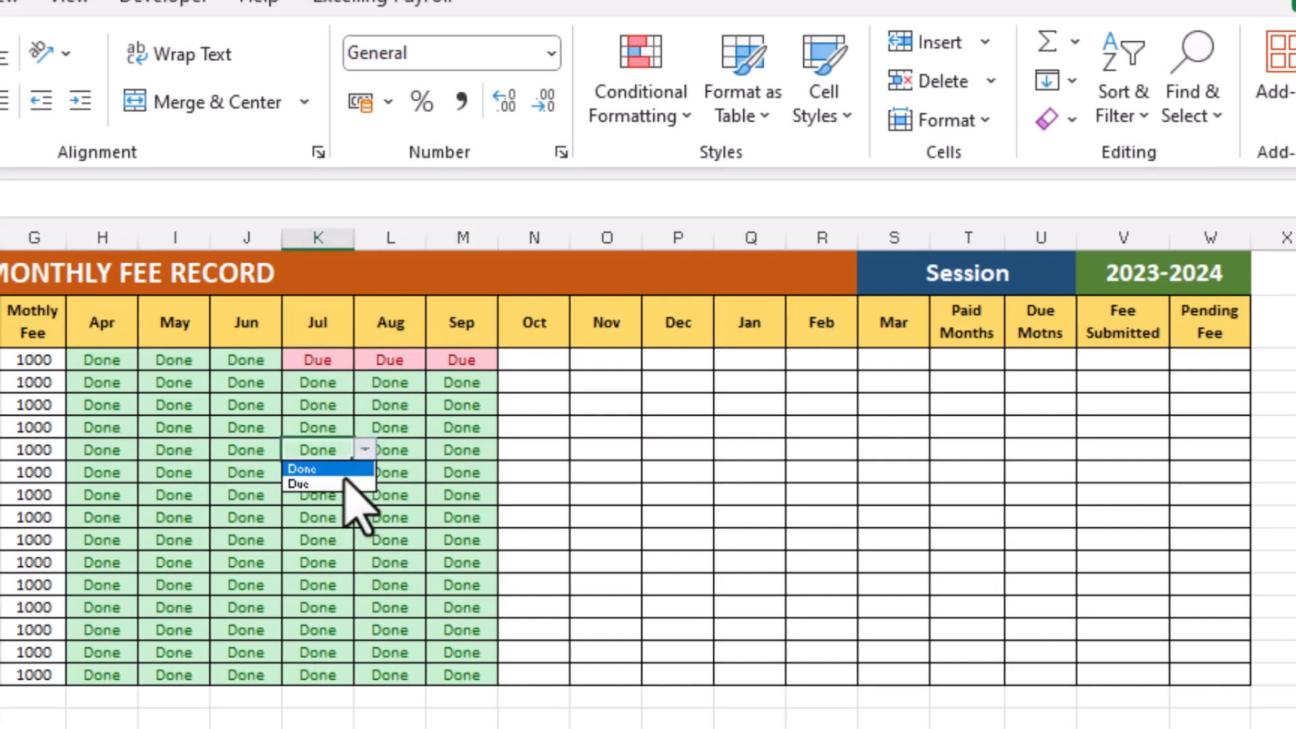
pyautogui.click(341, 484)
pyautogui.click(409, 451)
pyautogui.click(436, 450)
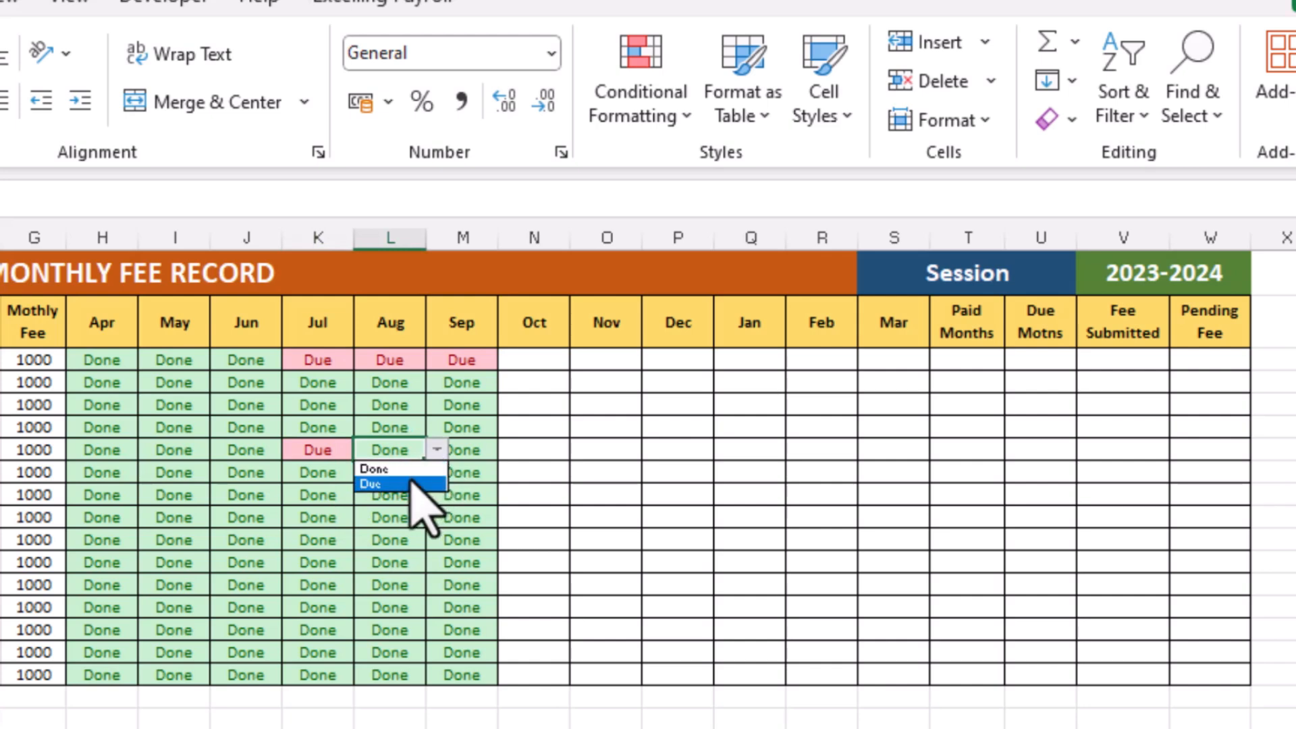
pyautogui.click(414, 483)
pyautogui.click(466, 451)
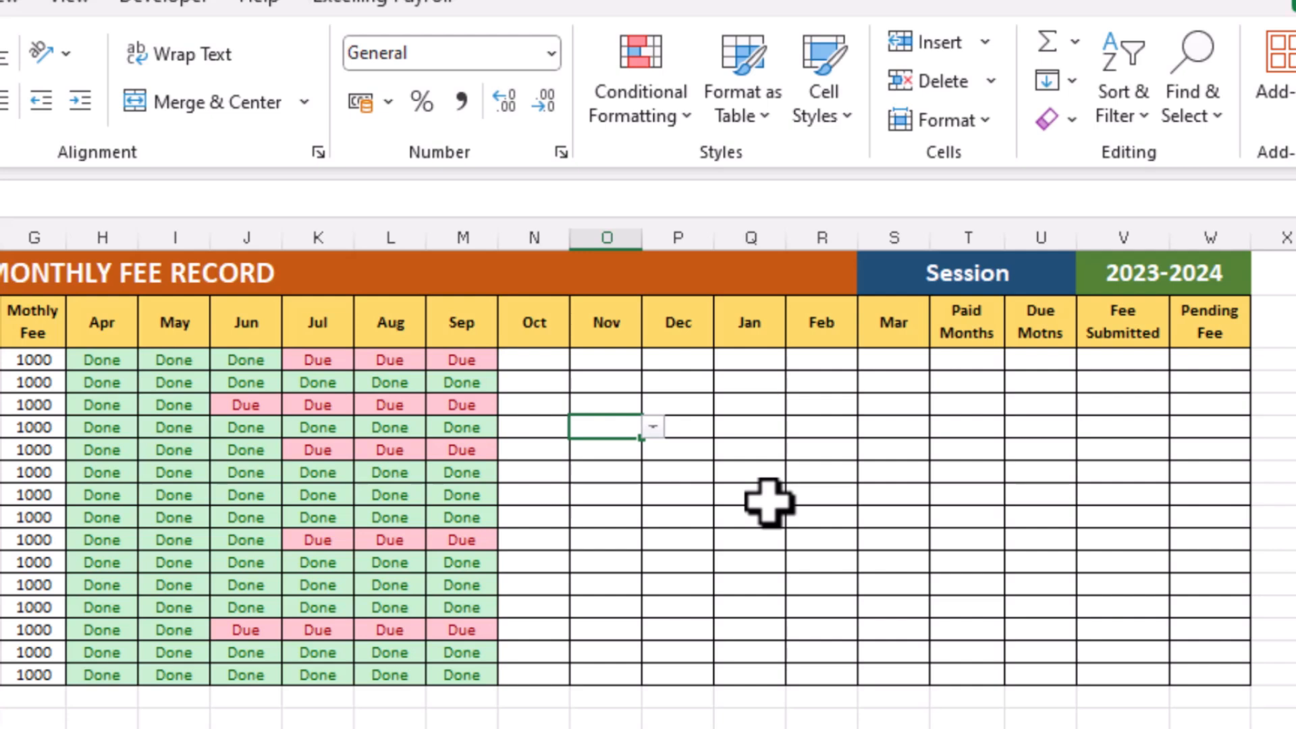
# Enter =COUNTIF(H3:S3,"done") in the first student's Paid Months cell
pyautogui.click(980, 358)
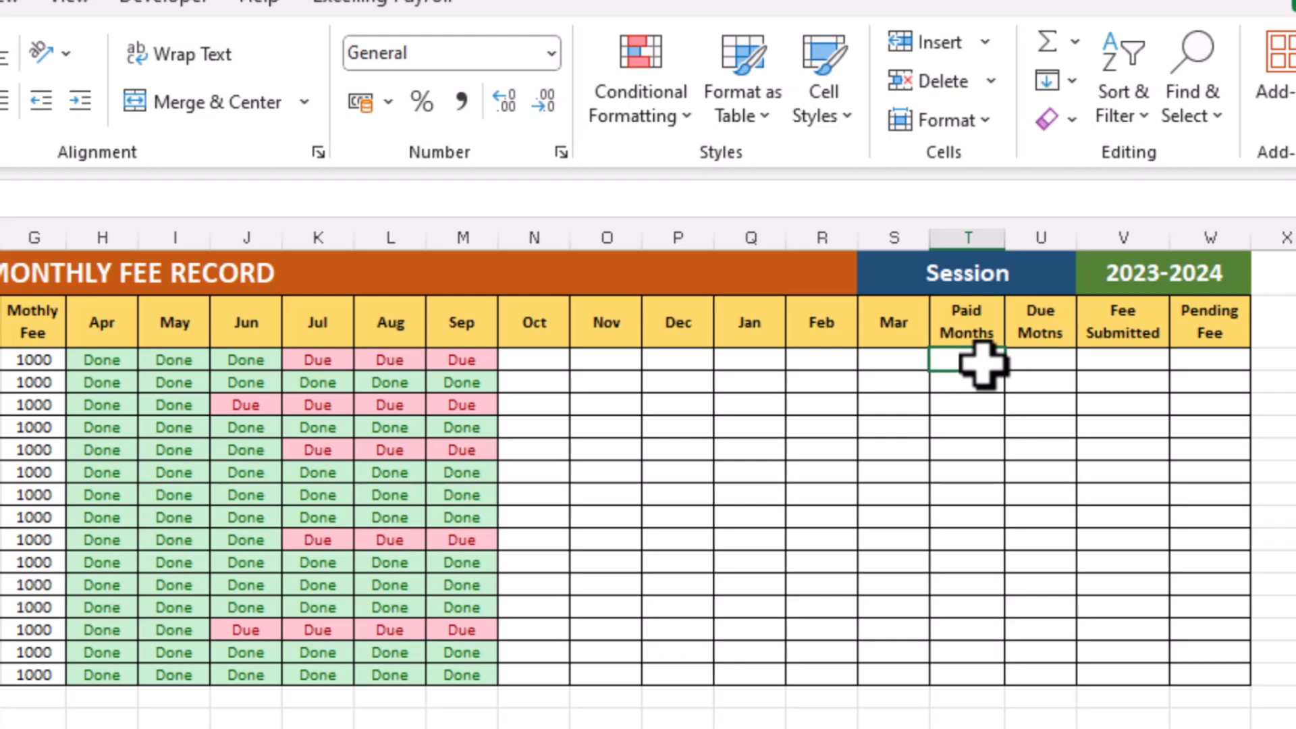
pyautogui.write('=')
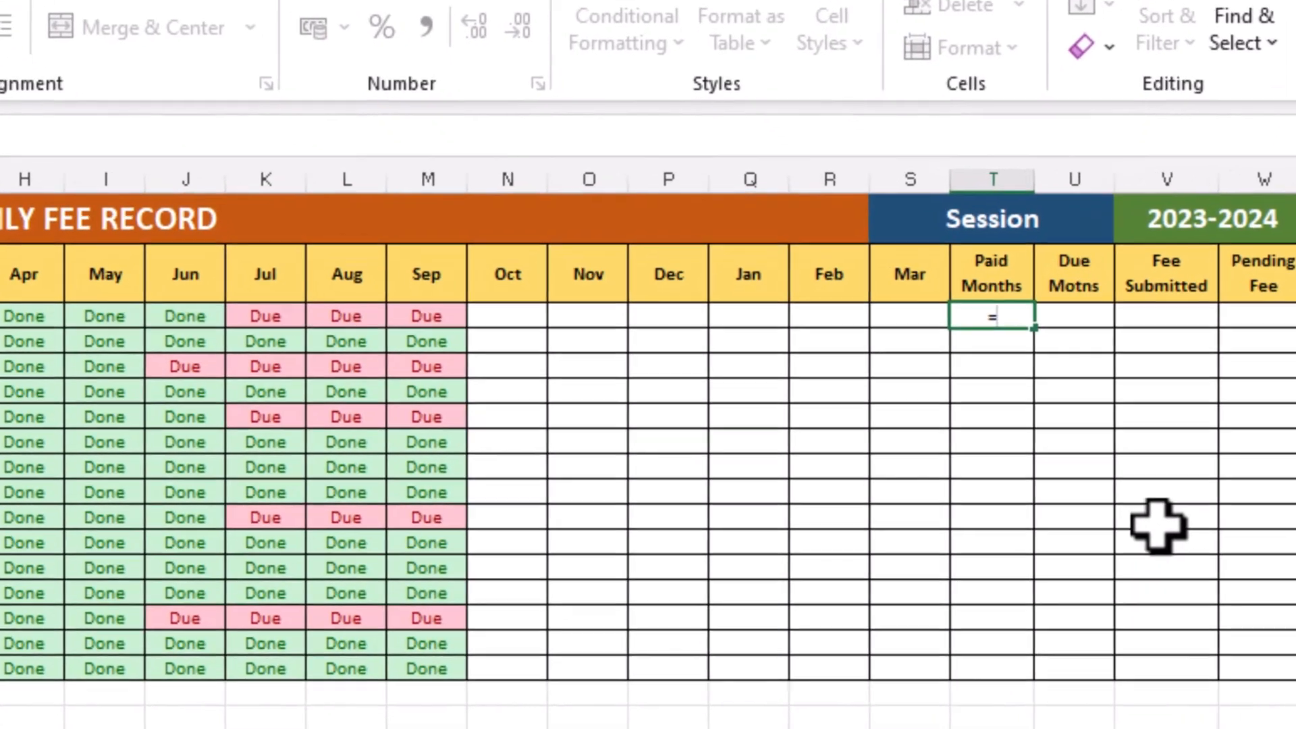
pyautogui.write('countif')
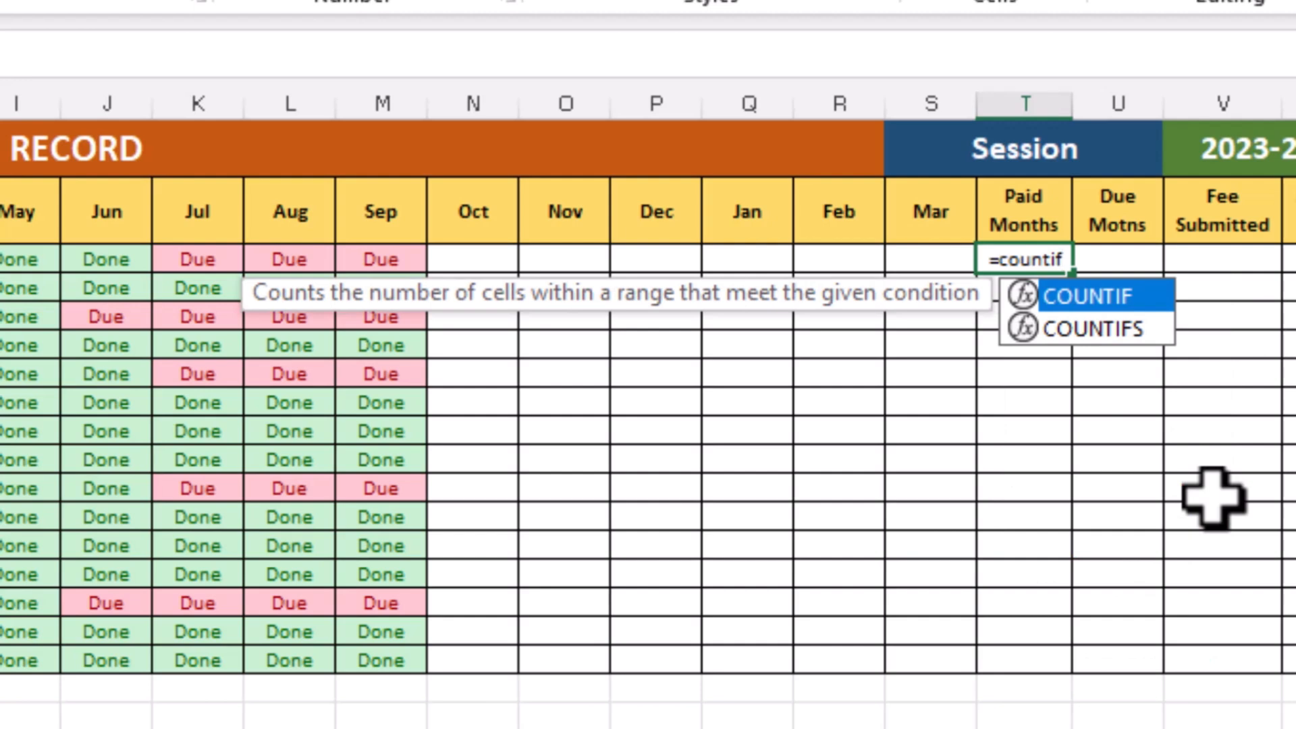
pyautogui.write('(')
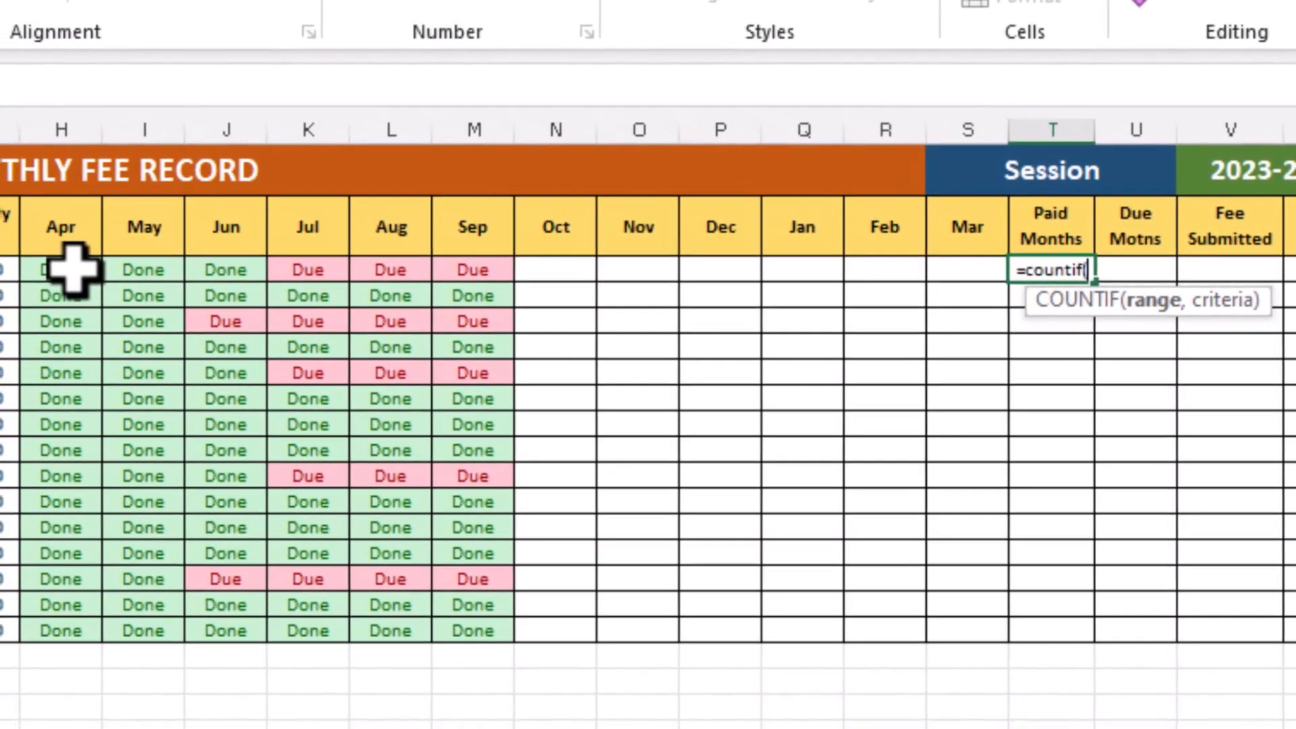
pyautogui.click(71, 269)
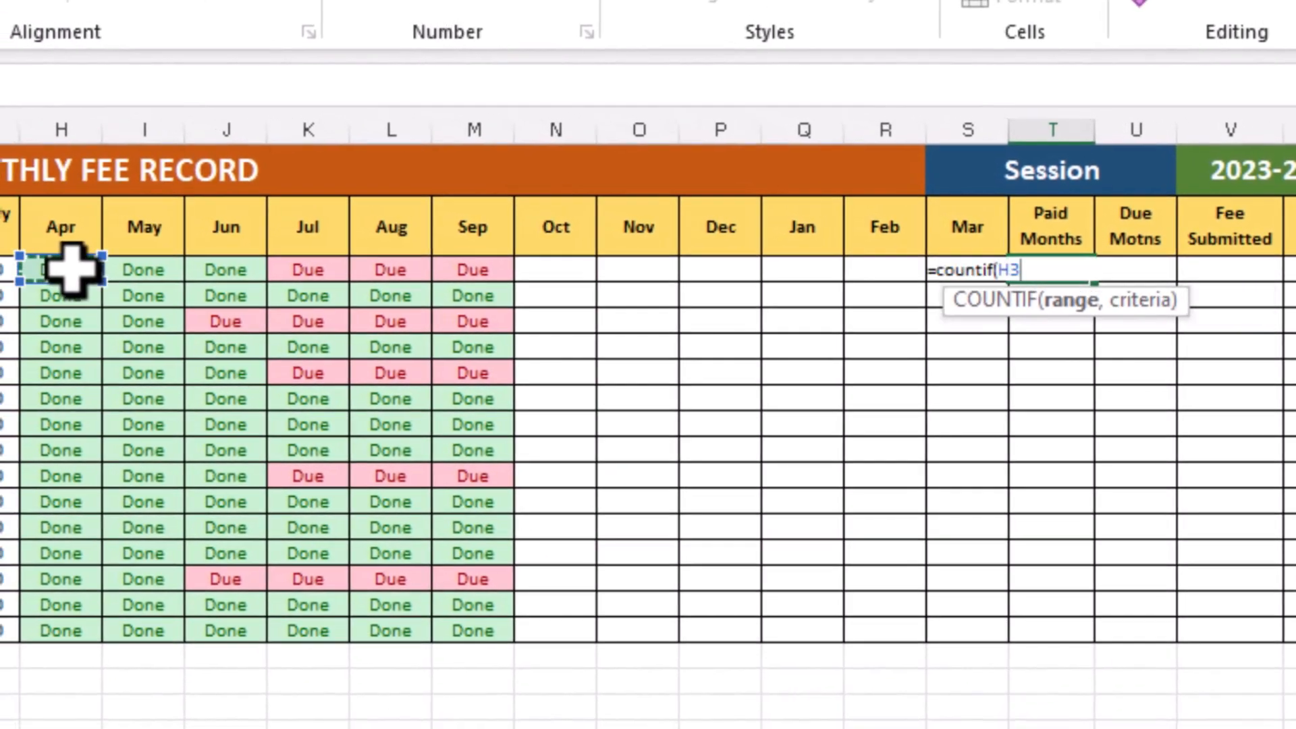
pyautogui.moveTo(71, 269); pyautogui.dragTo(954, 269)
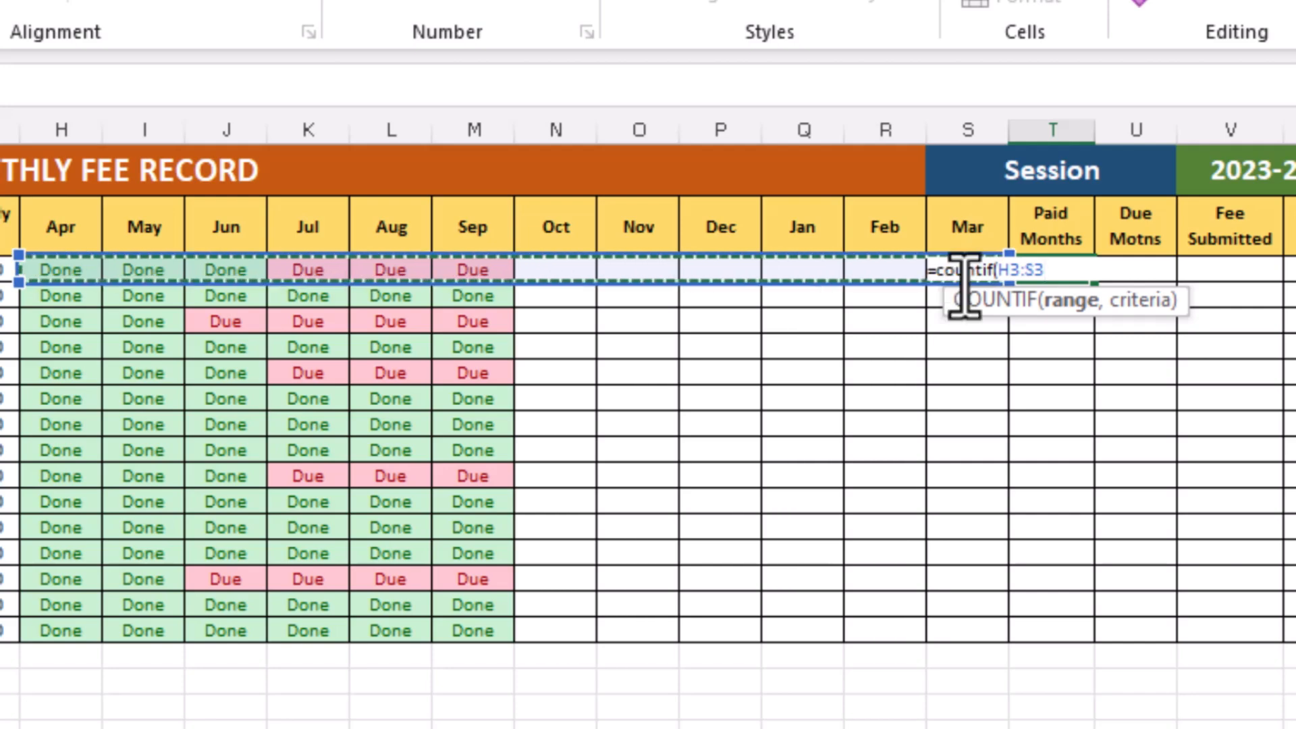
pyautogui.write(',')
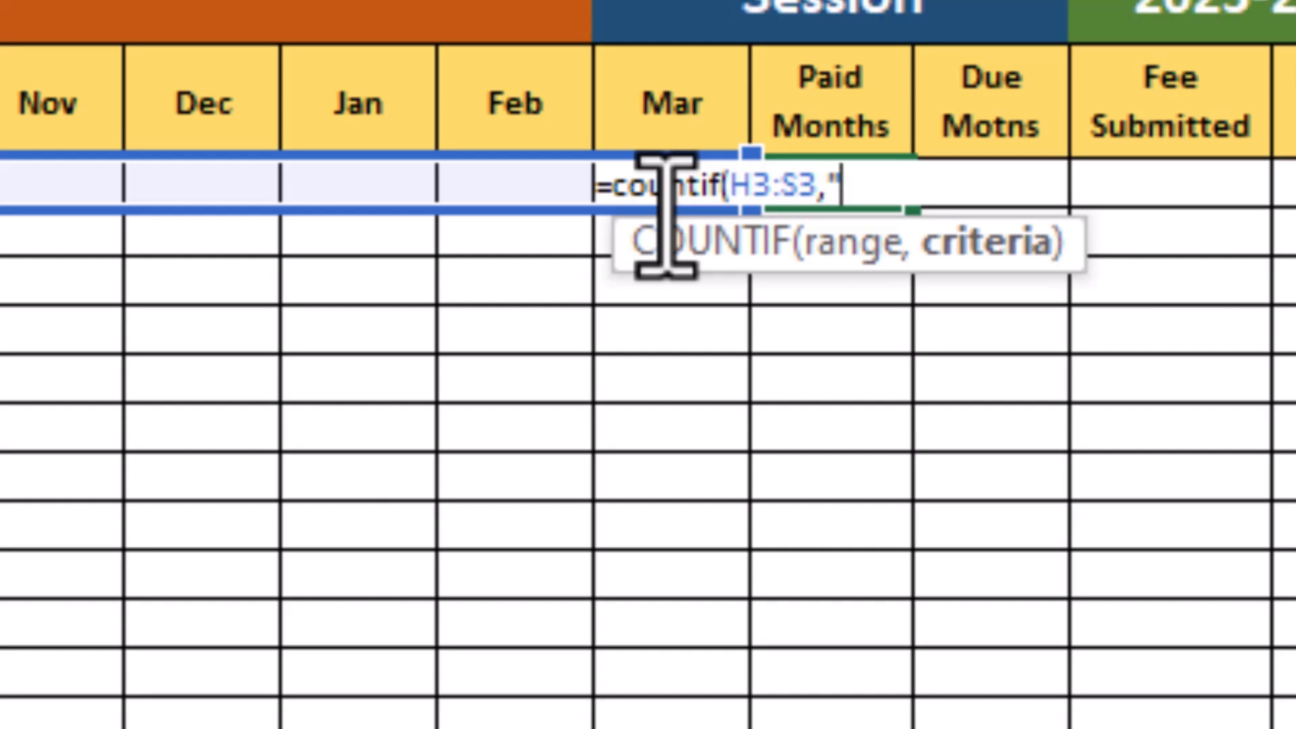
pyautogui.write('done')
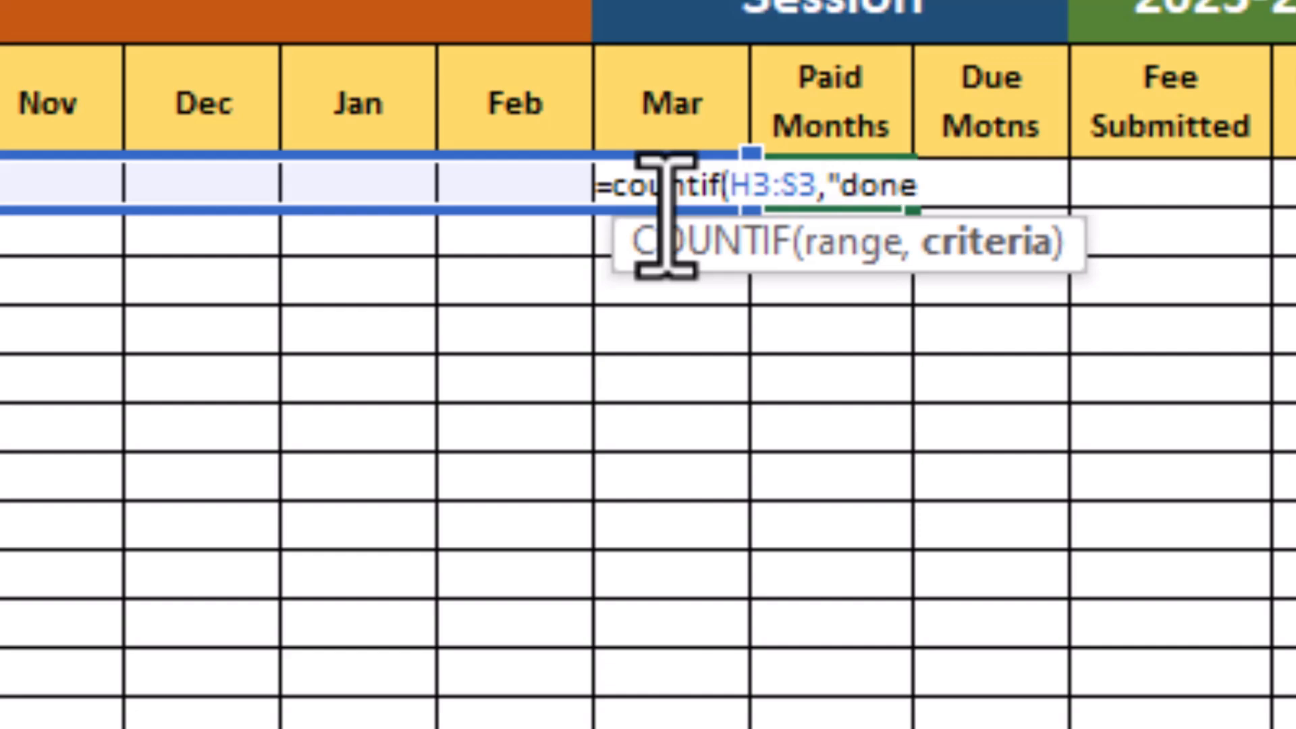
pyautogui.write('")')
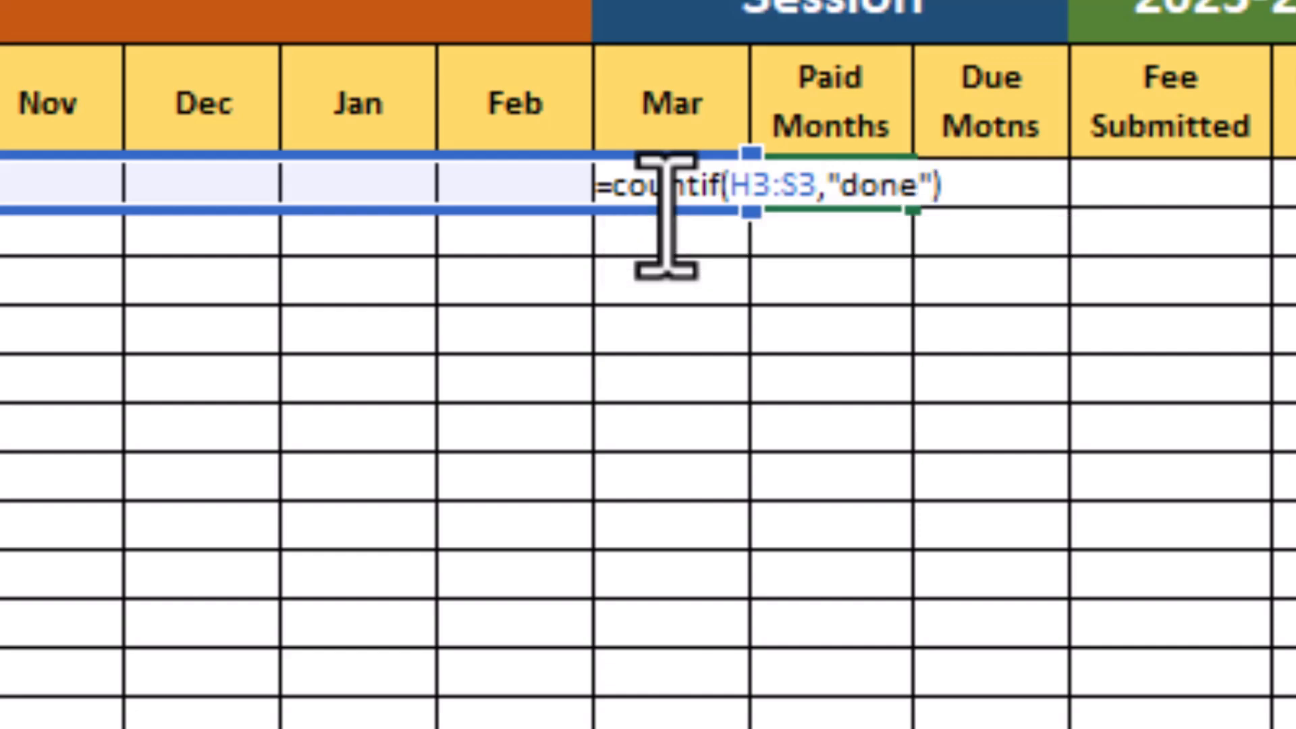
pyautogui.press('Return')
pyautogui.press('Up')
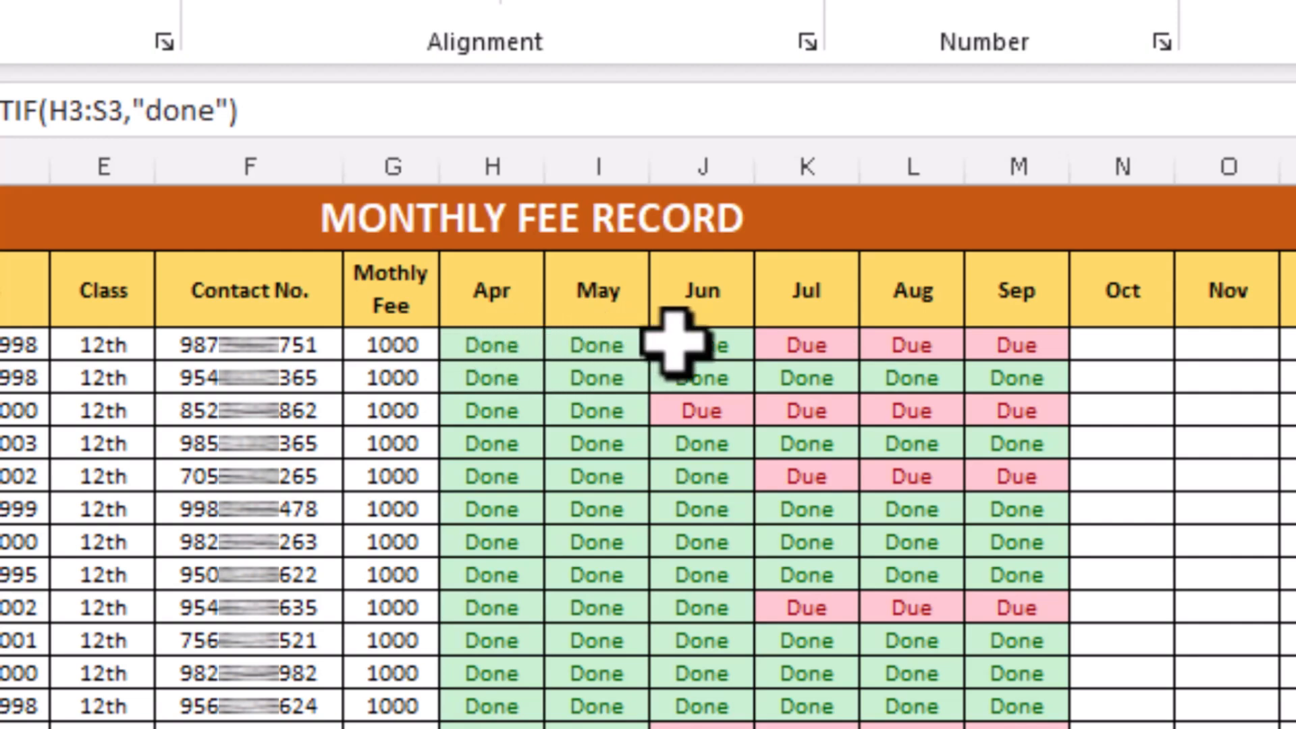
# Try setting the first student's Jun status to Due, then undo the change
pyautogui.click(716, 345)
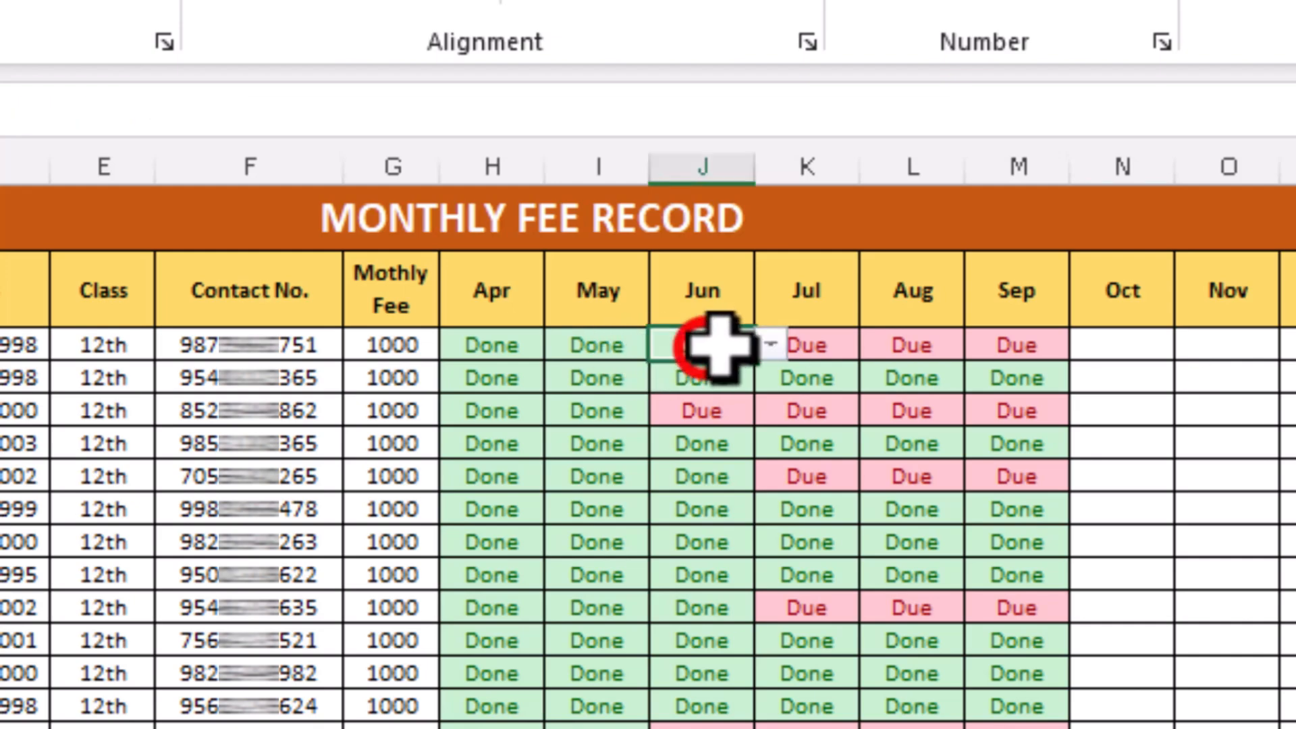
pyautogui.click(771, 345)
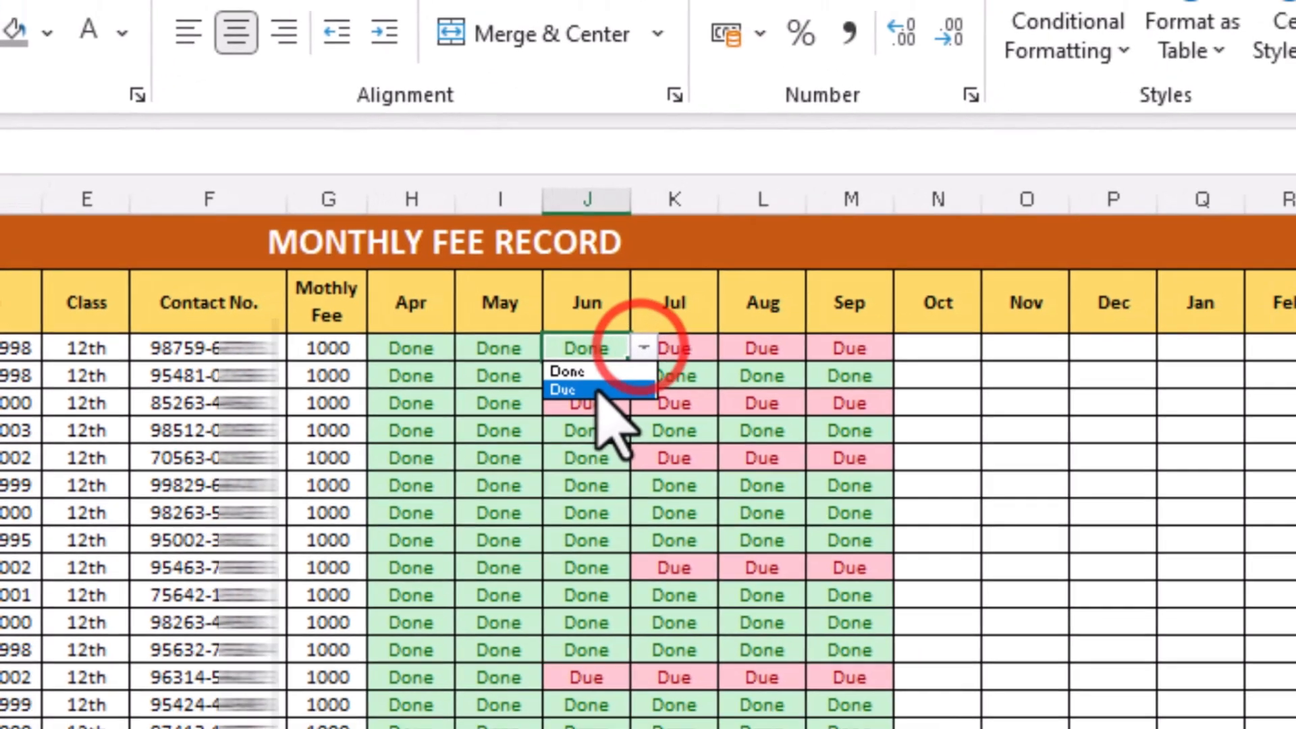
pyautogui.click(594, 390)
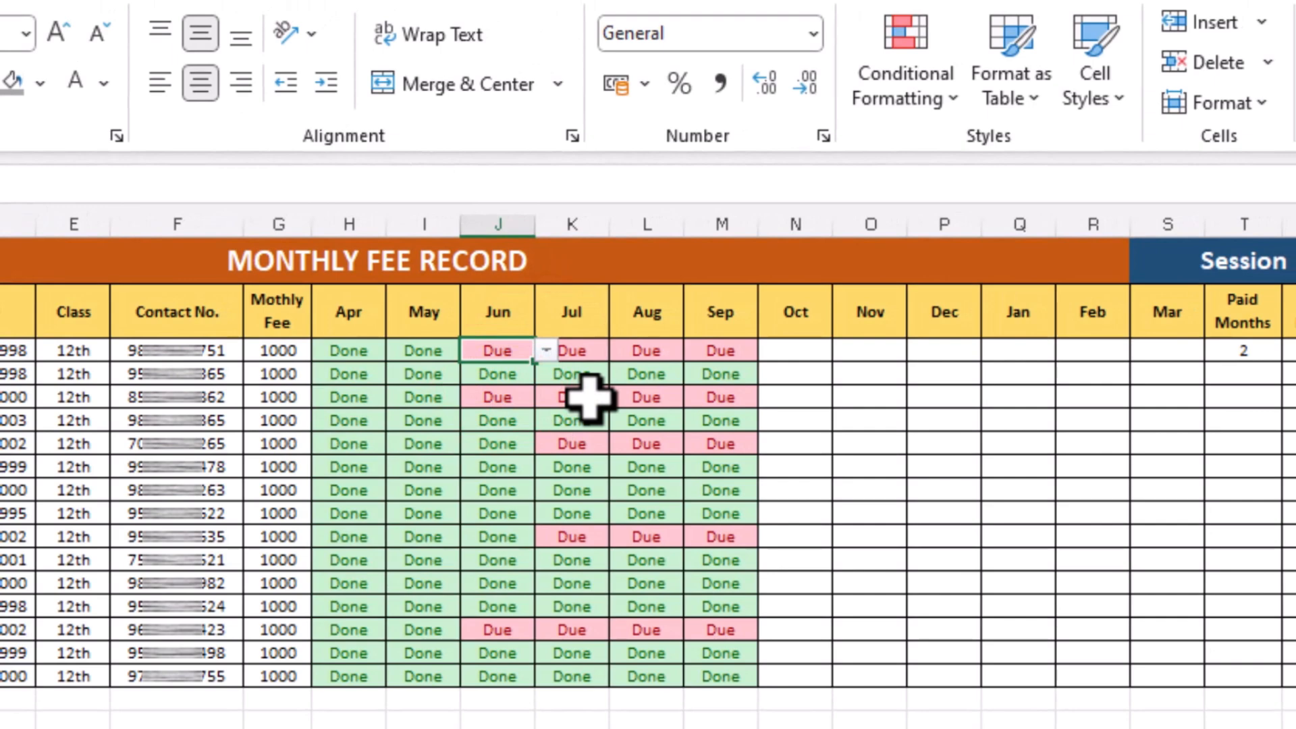
pyautogui.hotkey('ctrl', 'z')
# Fill the Paid Months formula down to every student row
pyautogui.click(1263, 357)
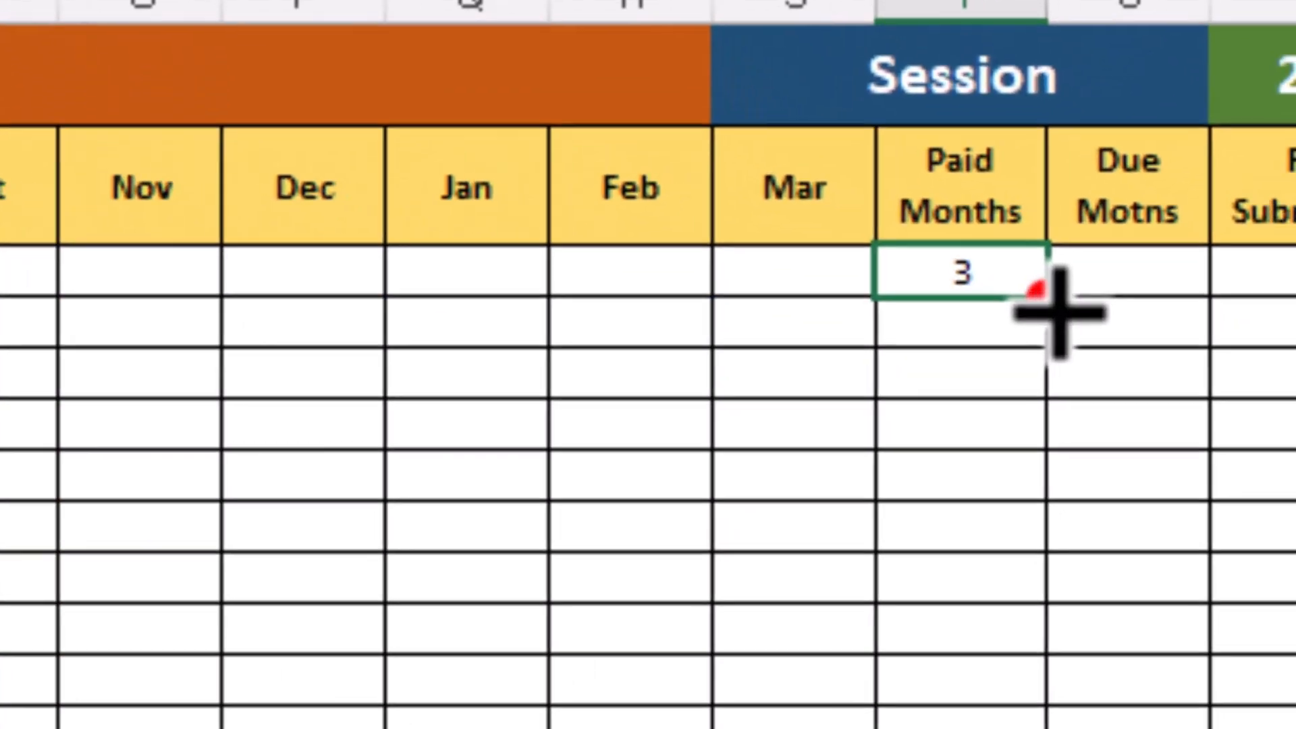
pyautogui.moveTo(1059, 312); pyautogui.dragTo(1055, 716)
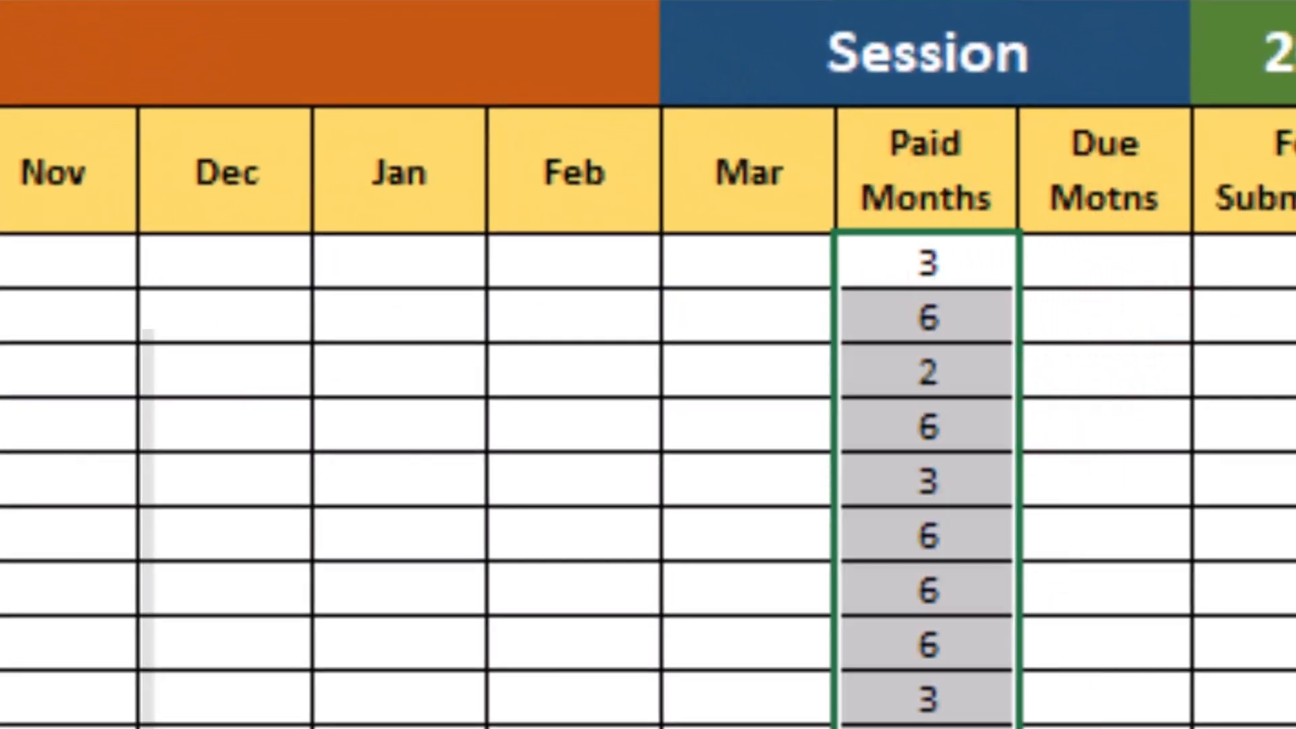
pyautogui.click(986, 317)
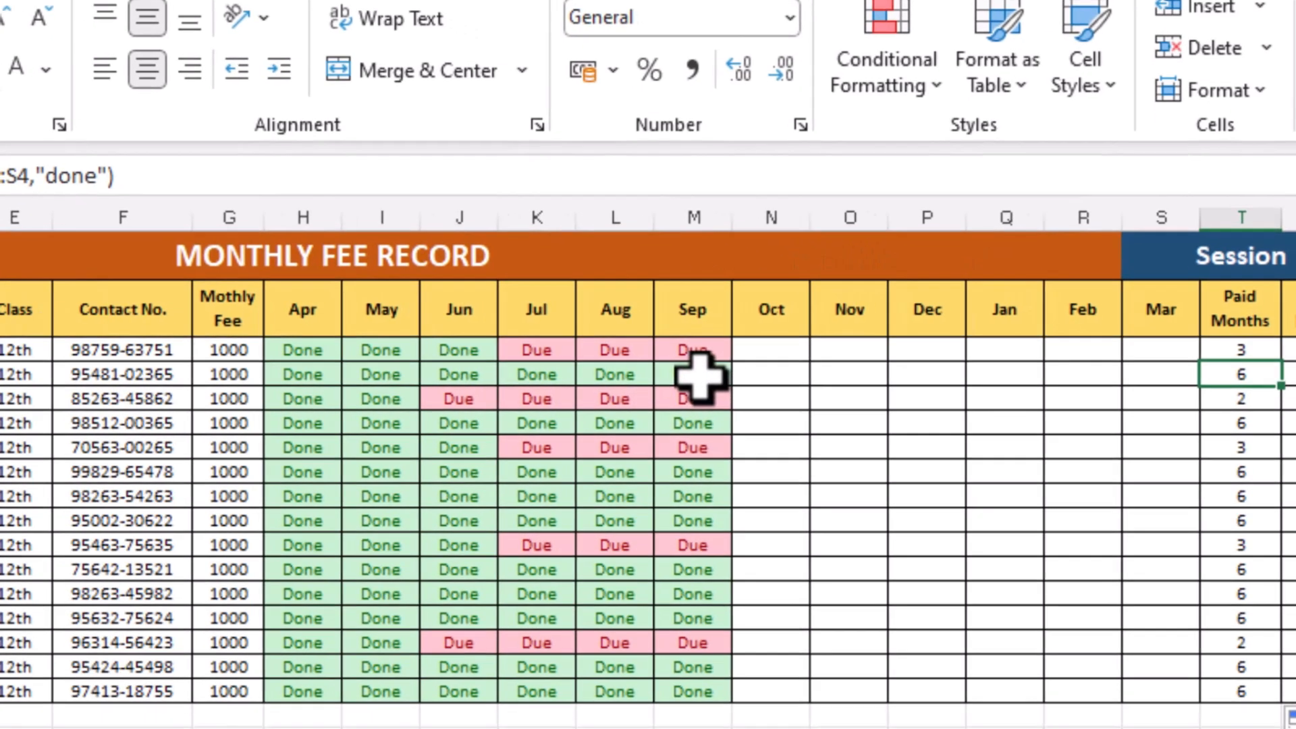
# Set the second student's Sep status to Due
pyautogui.click(699, 375)
pyautogui.click(740, 373)
pyautogui.click(714, 408)
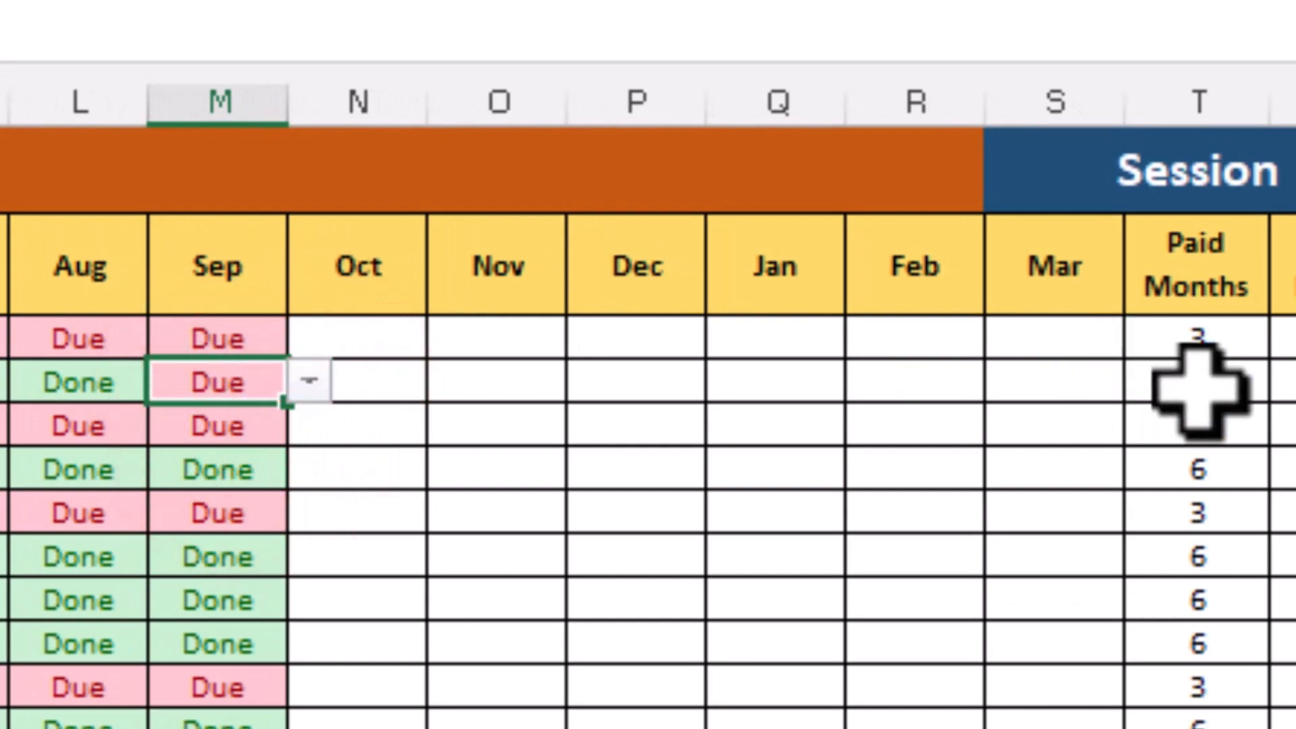
# Enter =COUNTIF(H3:S3,"due")+COUNTBLANK(H3:S3) in the first student's Due Months cell
pyautogui.click(1293, 338)
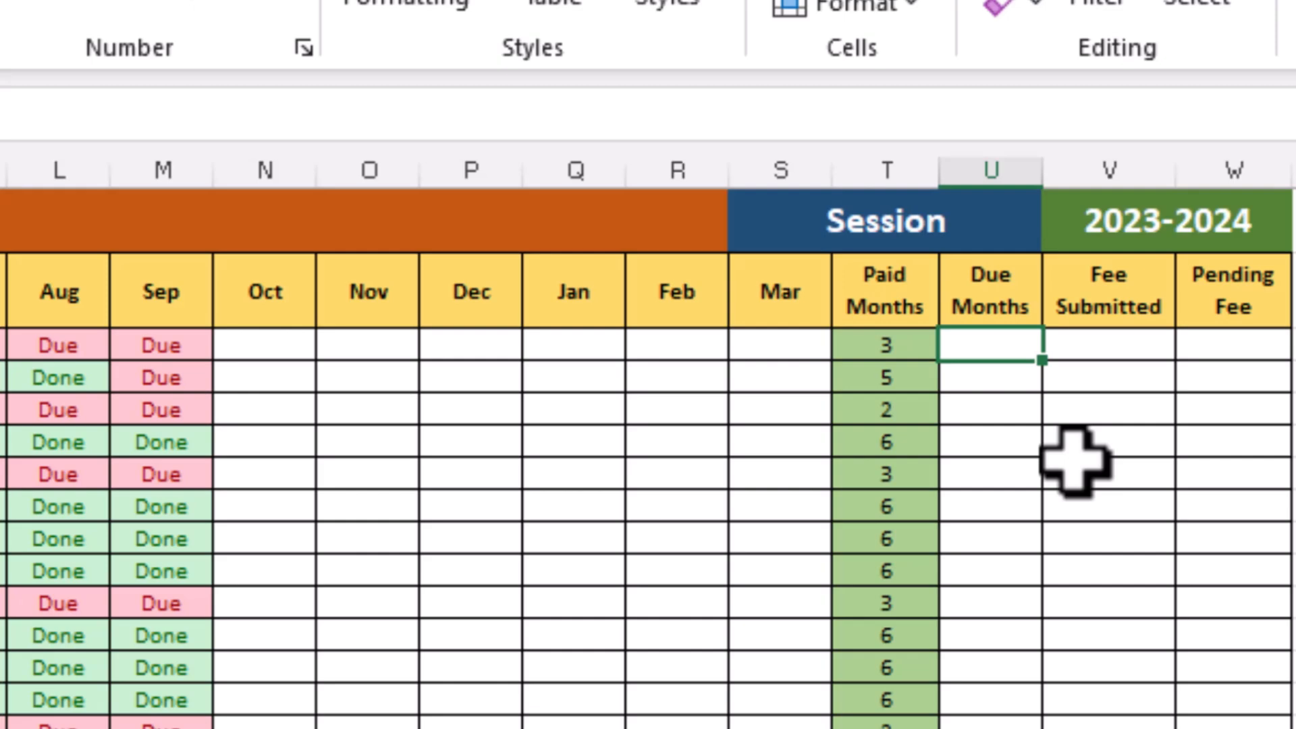
pyautogui.write('=countif(')
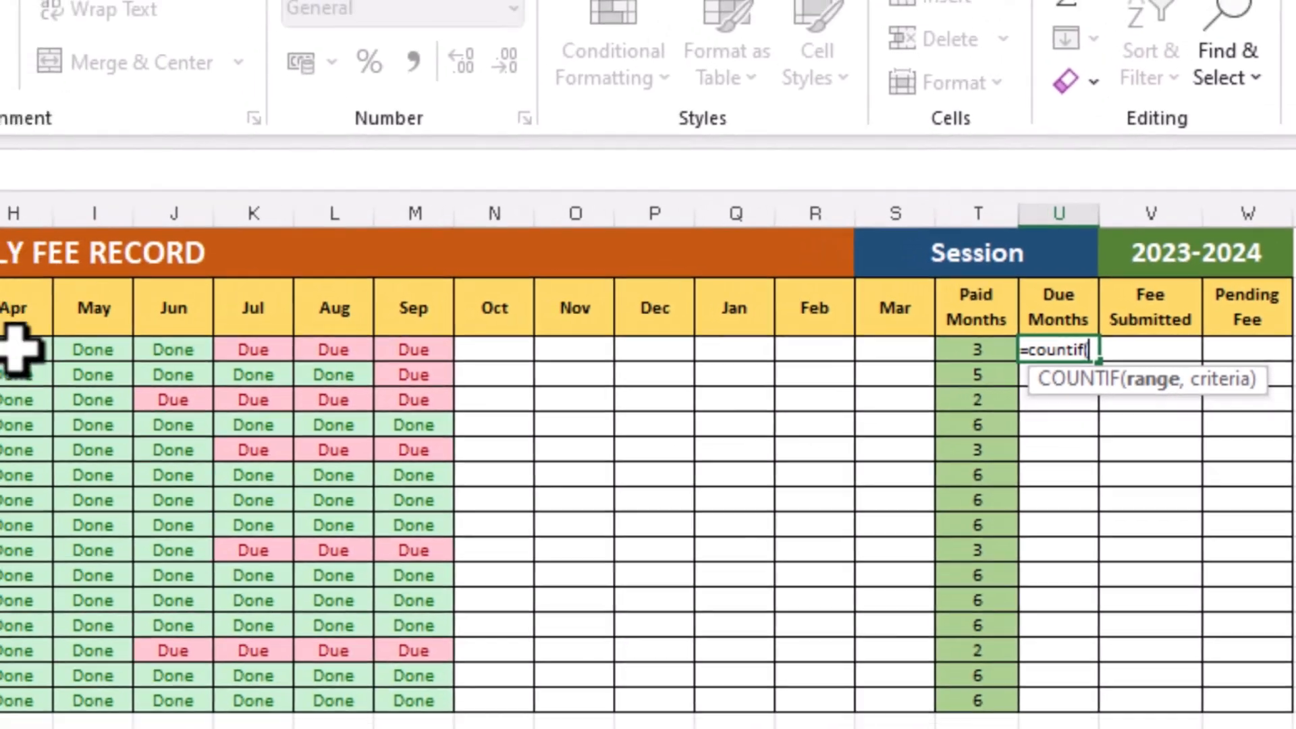
pyautogui.click(74, 350)
pyautogui.moveTo(105, 348); pyautogui.dragTo(905, 347)
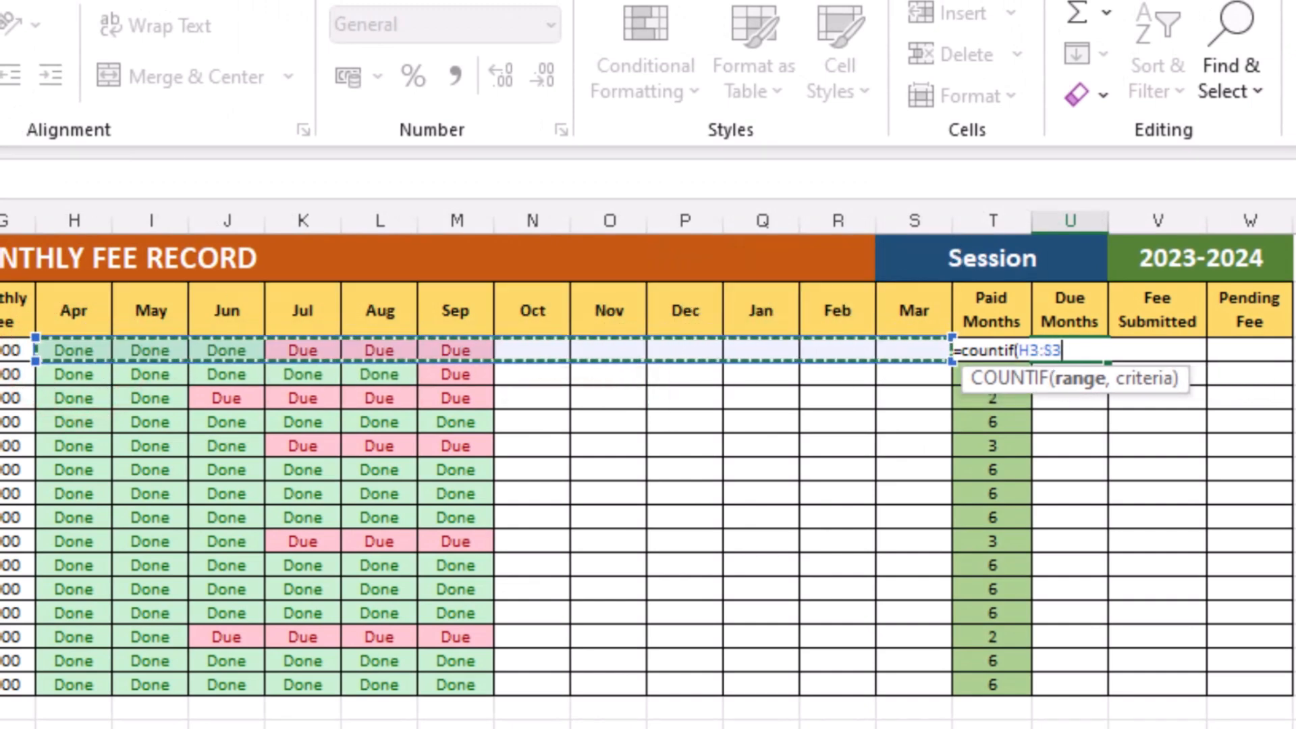
pyautogui.write(',')
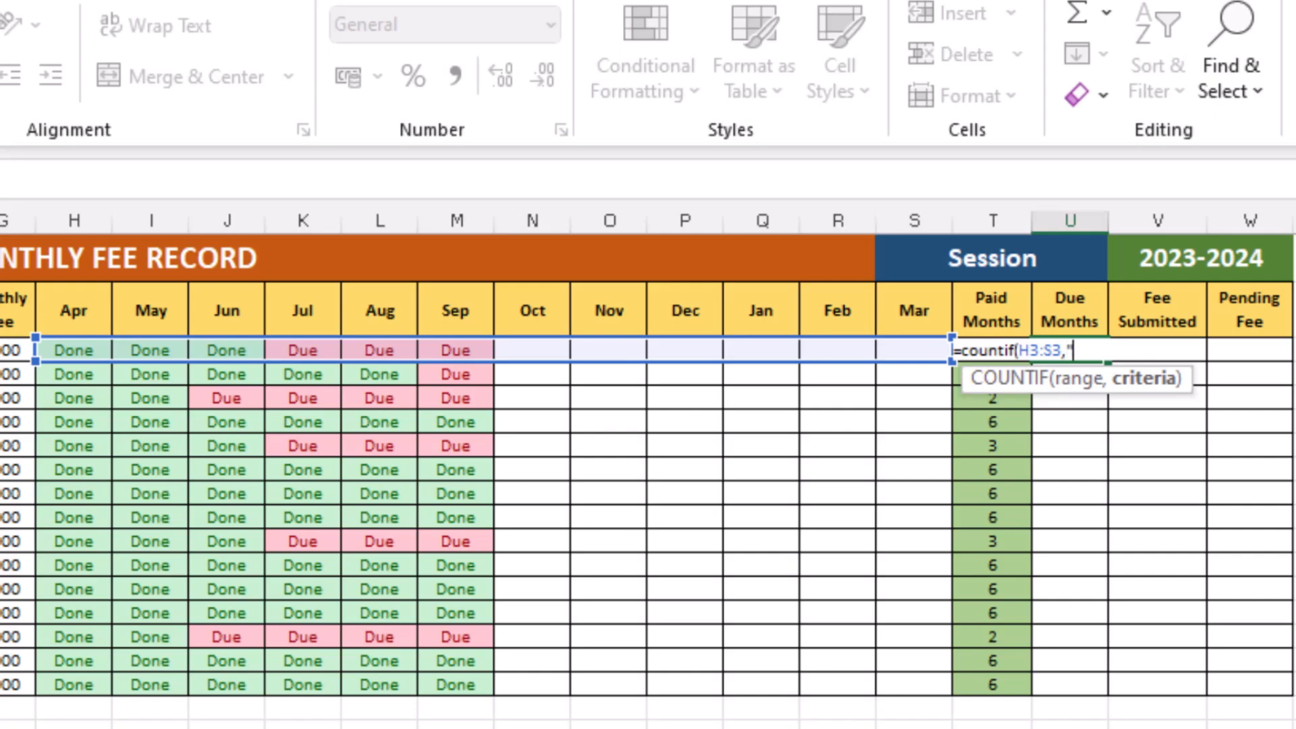
pyautogui.write('"due")+')
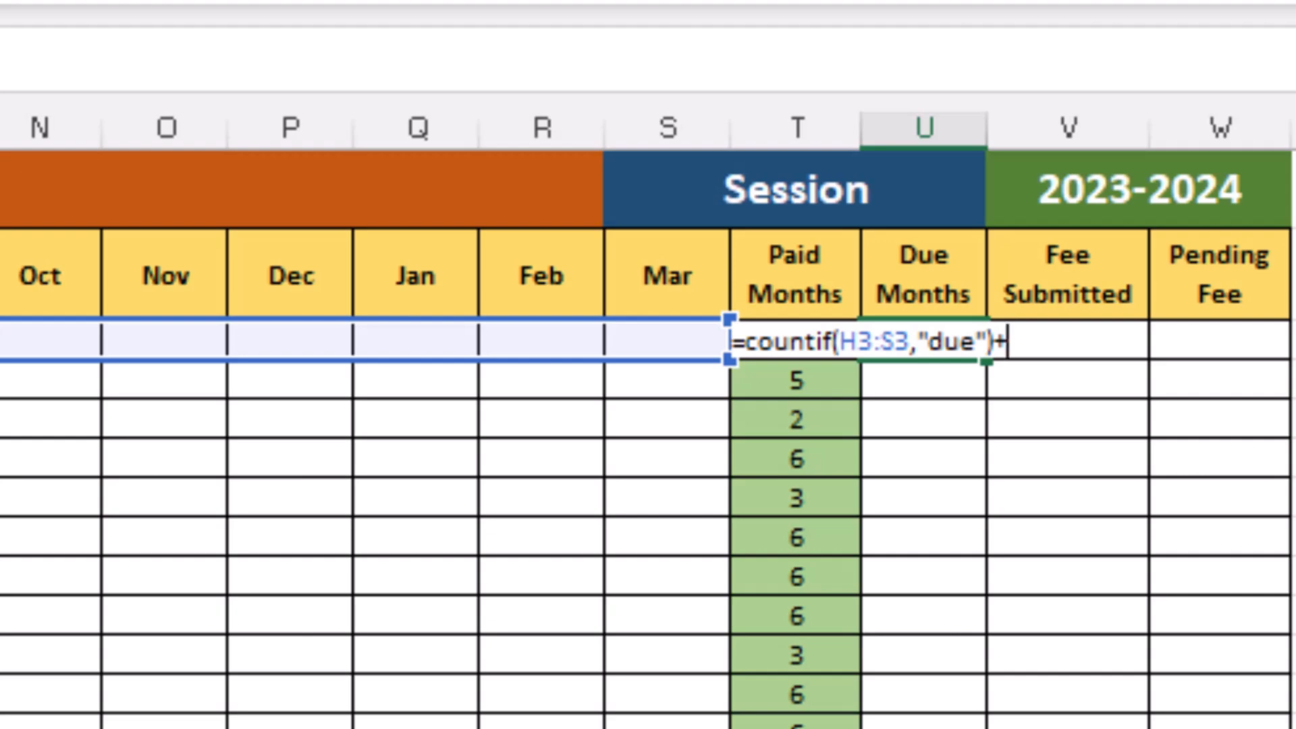
pyautogui.write('co')
pyautogui.press('BackSpace')
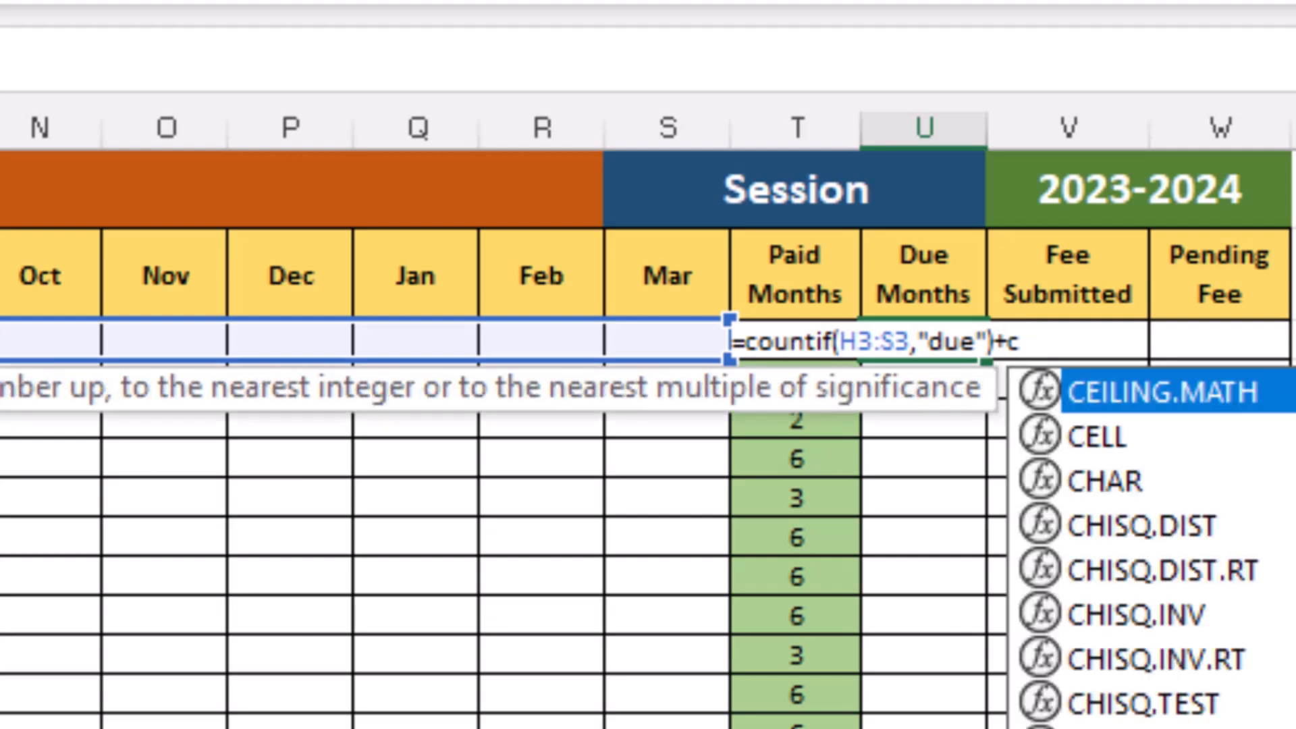
pyautogui.write('ountblank(')
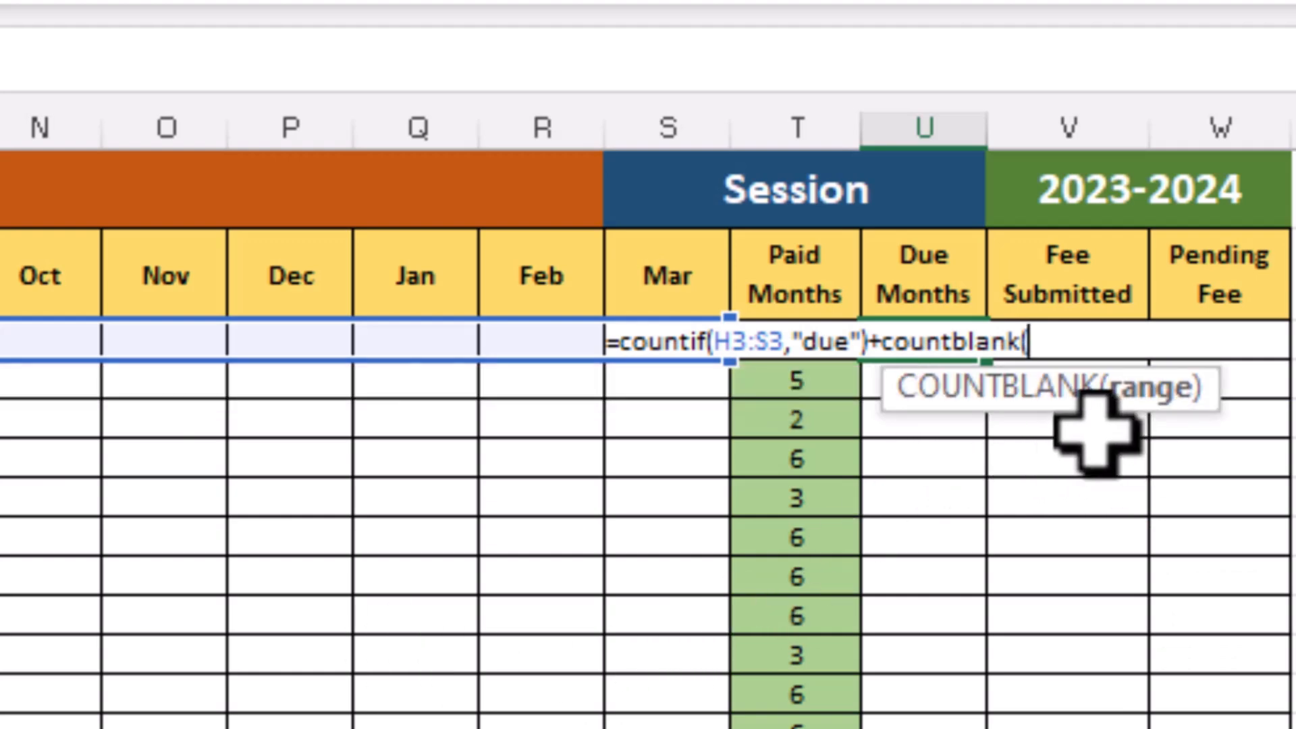
pyautogui.write('H3')
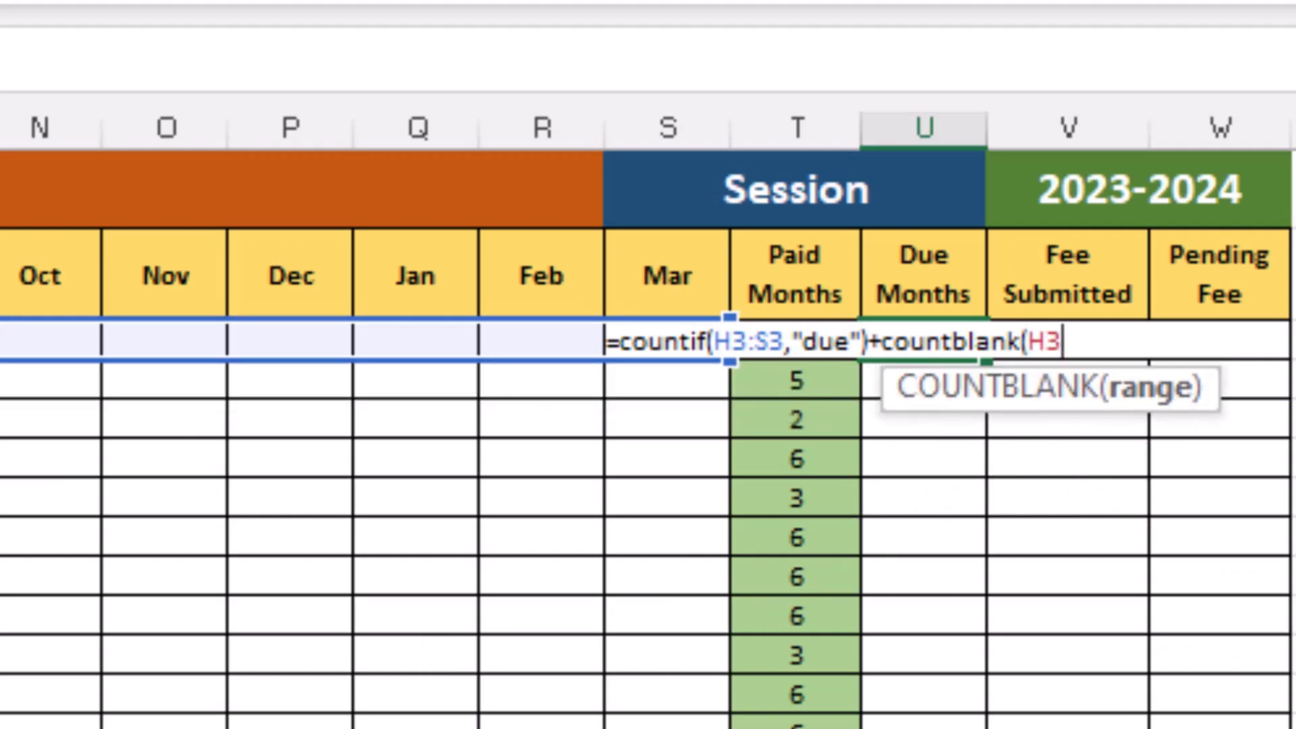
pyautogui.moveTo(1, 341); pyautogui.dragTo(625, 336)
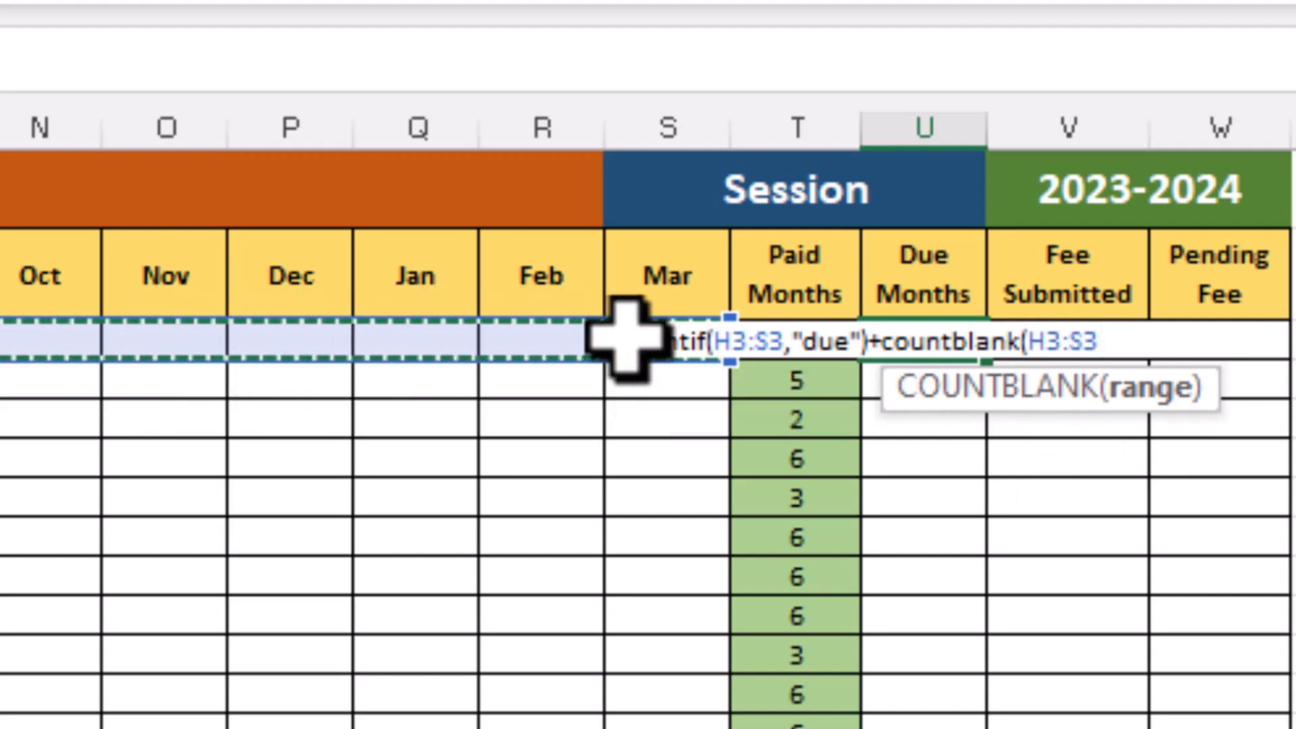
pyautogui.write(')')
pyautogui.press('Return')
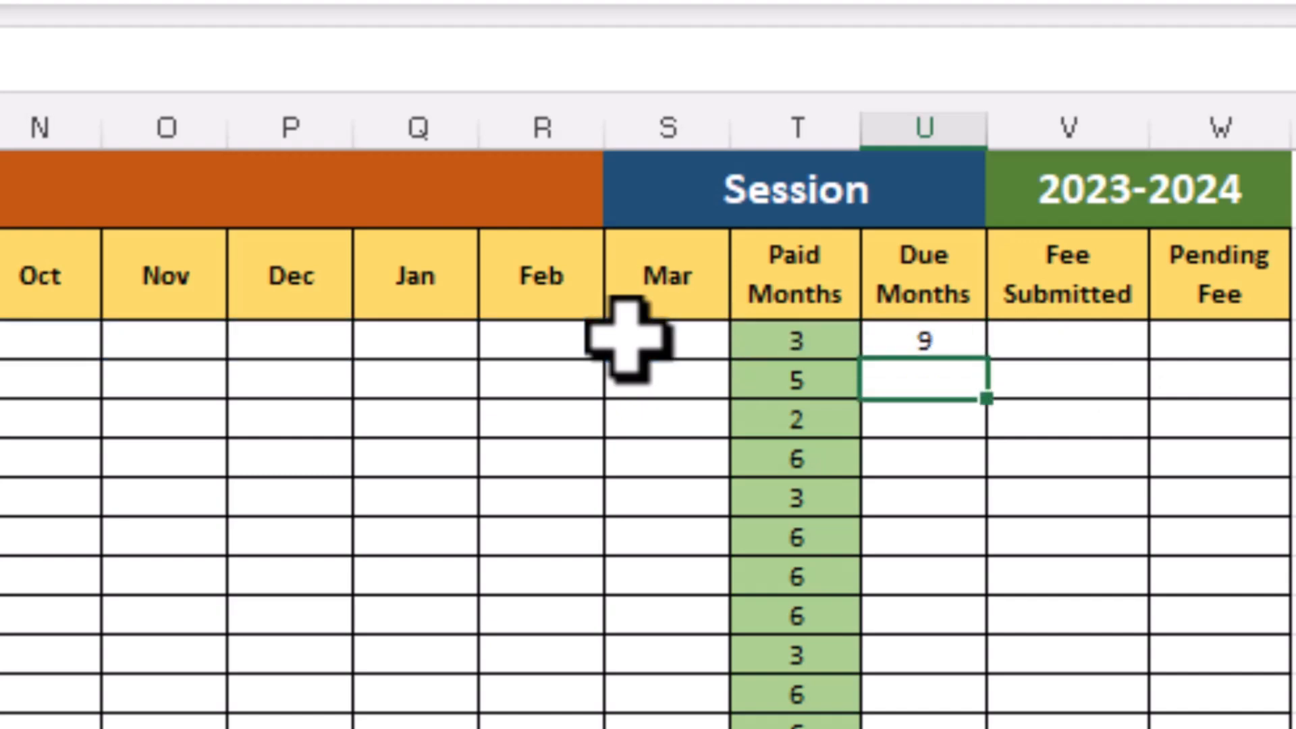
pyautogui.press('Up')
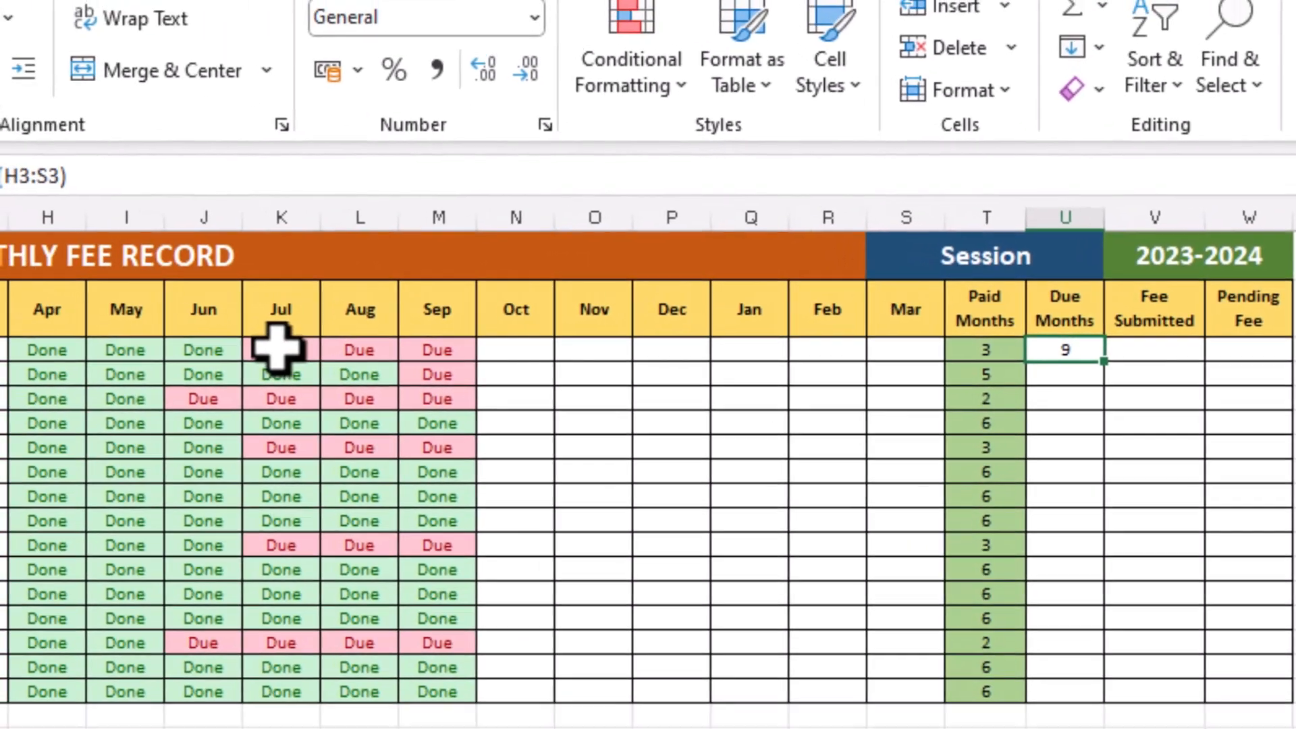
# Try setting the first student's Jul status to Done, then undo the change
pyautogui.click(277, 348)
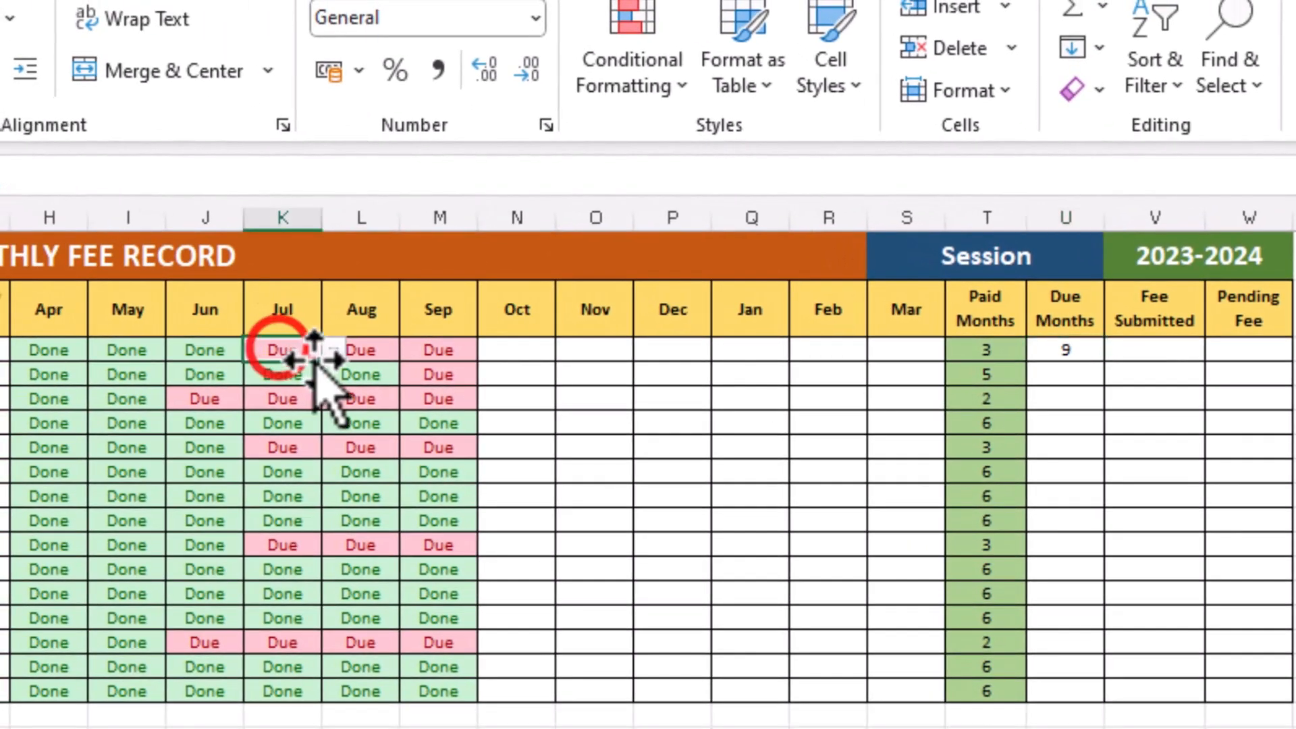
pyautogui.click(333, 349)
pyautogui.click(311, 370)
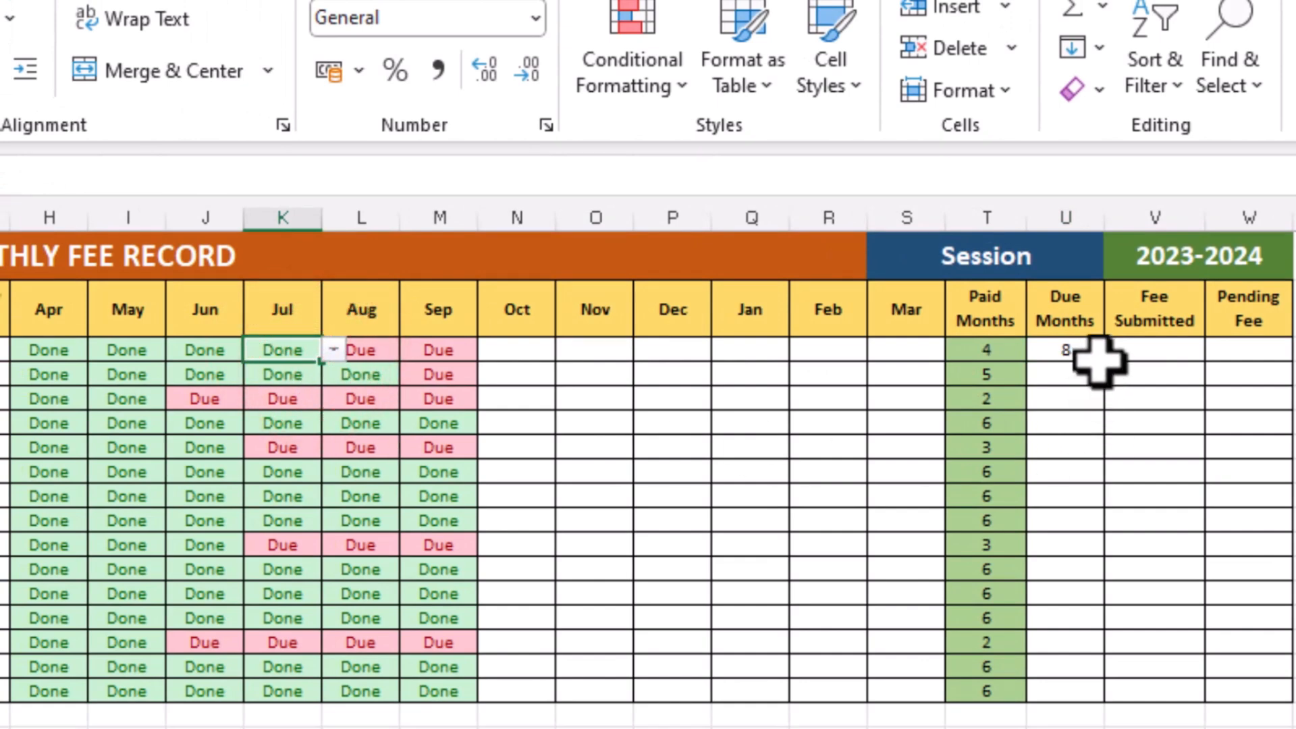
pyautogui.hotkey('ctrl', 'z')
# Fill the Due Months formula down to every student row
pyautogui.click(1080, 354)
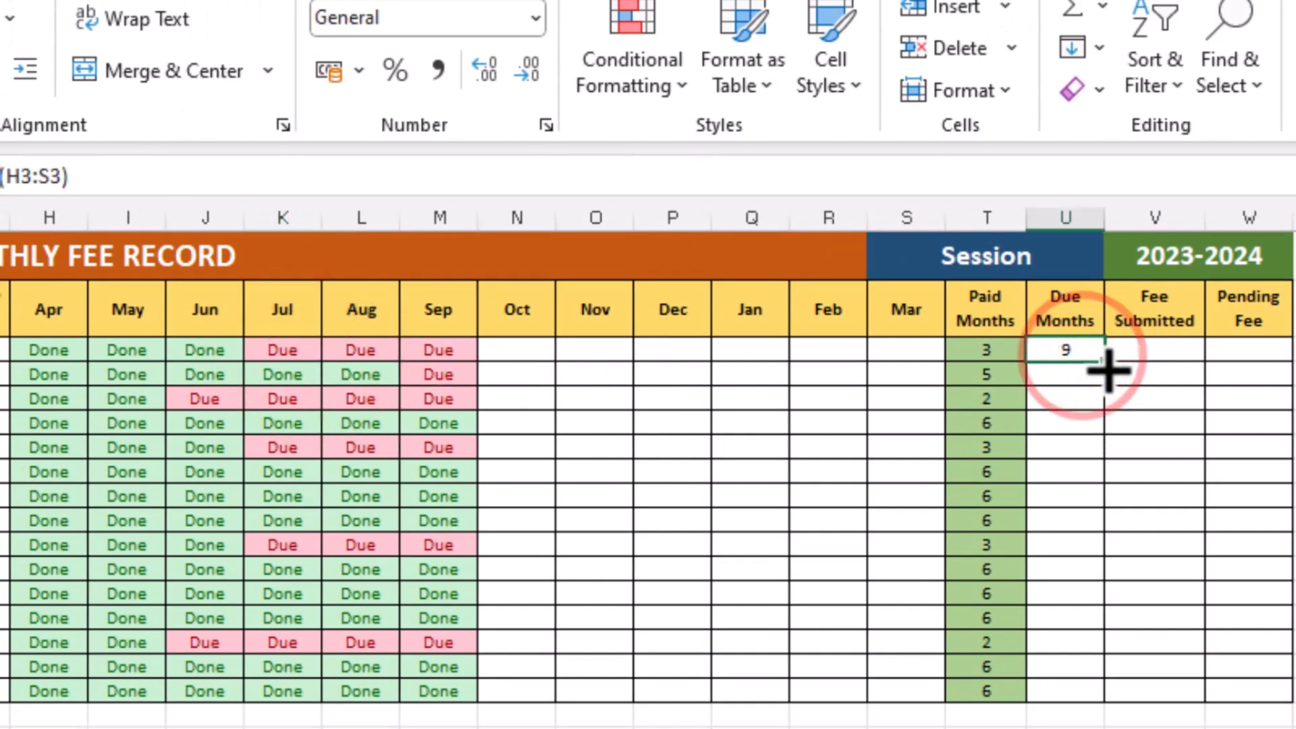
pyautogui.moveTo(1107, 368); pyautogui.dragTo(1075, 695)
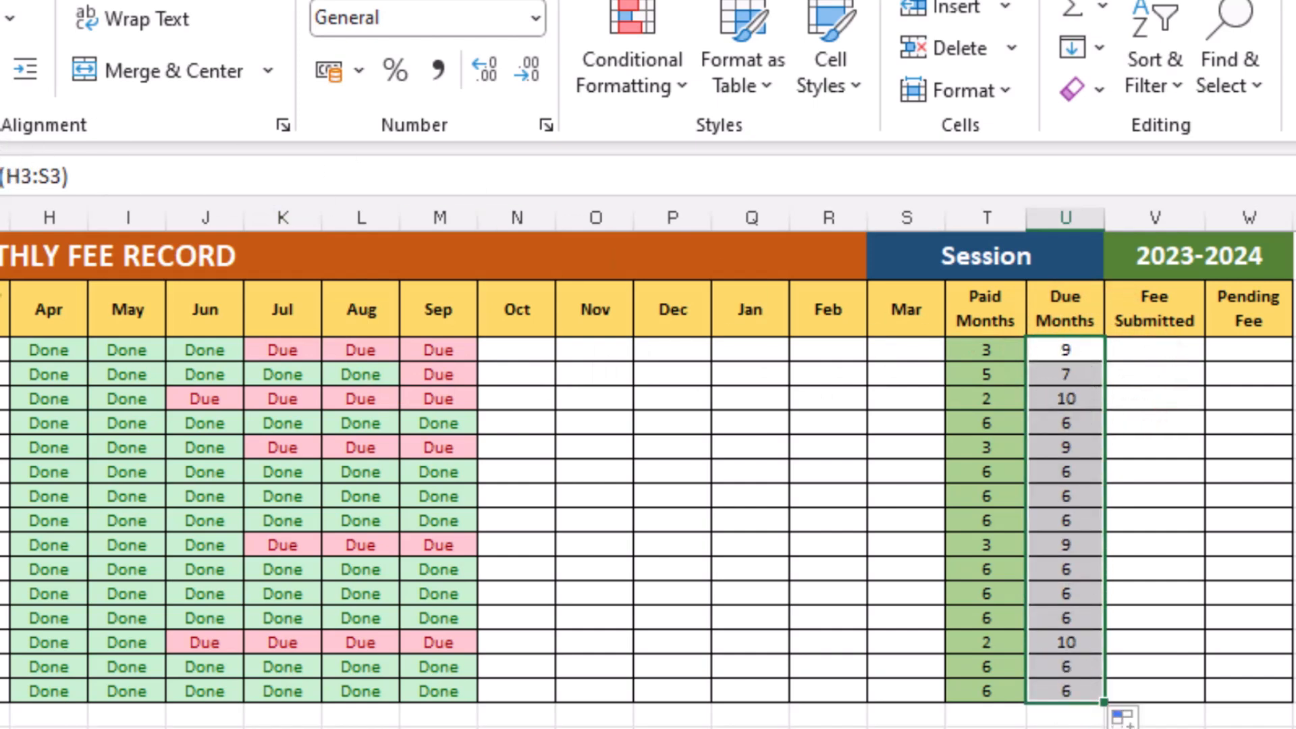
pyautogui.click(1080, 690)
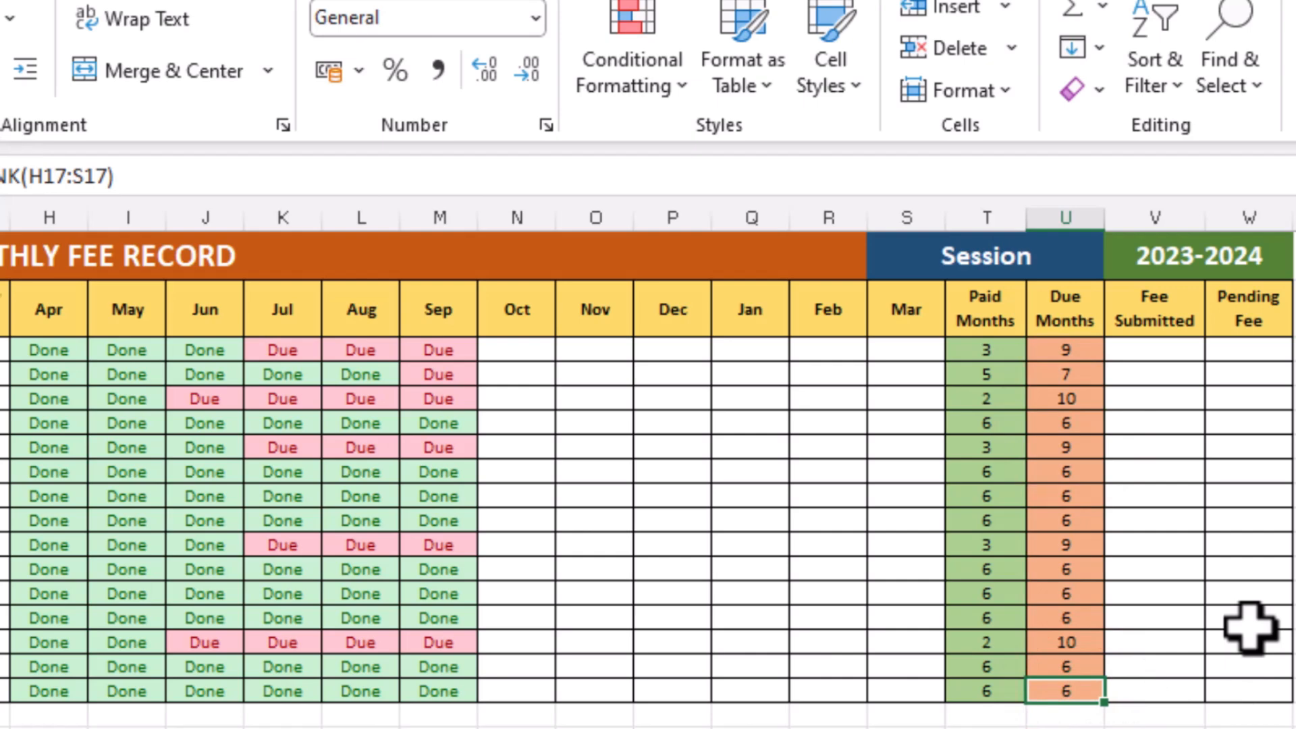
# Enter =G3*T3 in the first student's Fee Submitted cell
pyautogui.click(1145, 317)
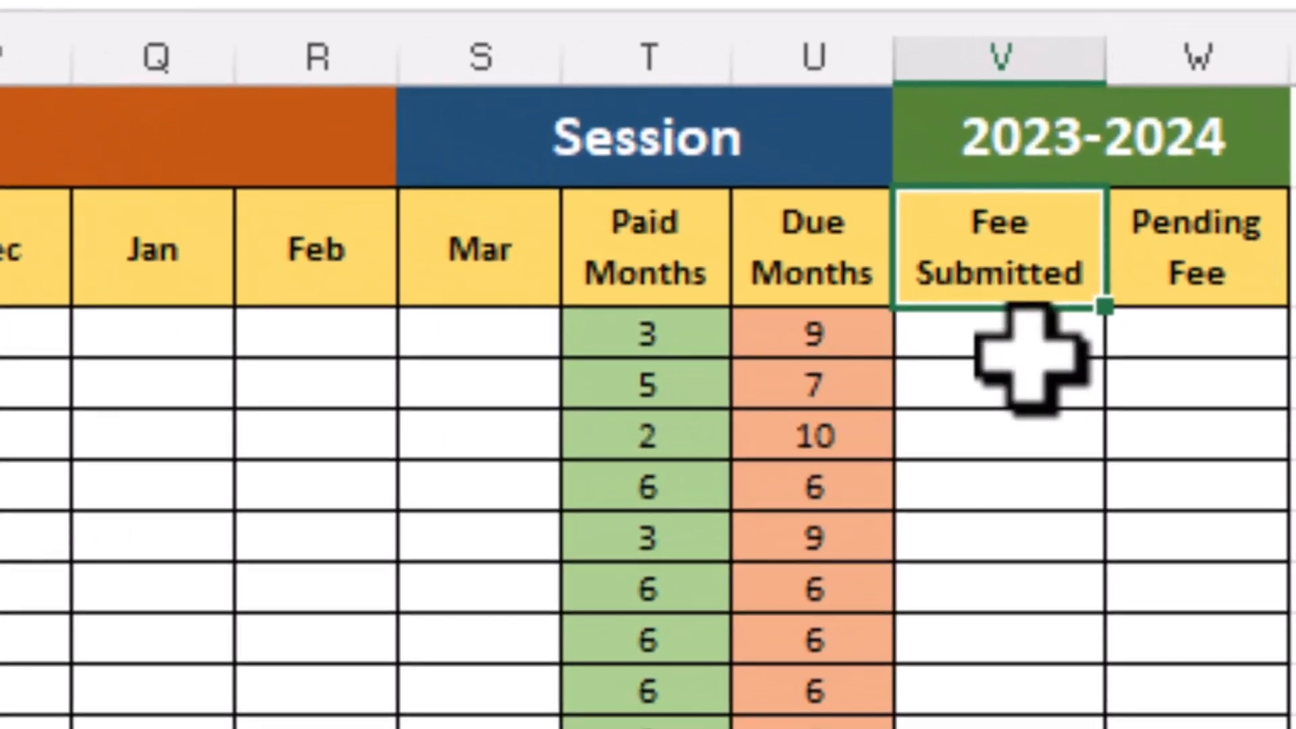
pyautogui.click(1030, 347)
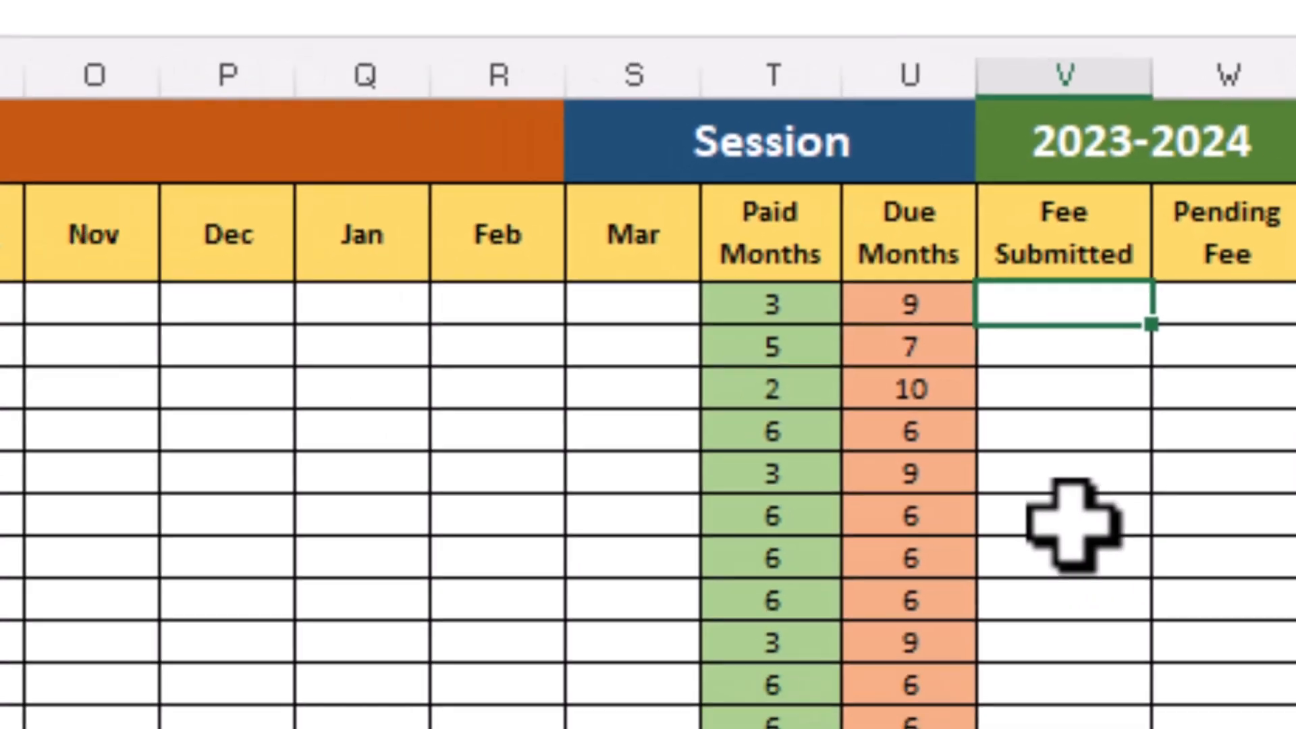
pyautogui.write('=')
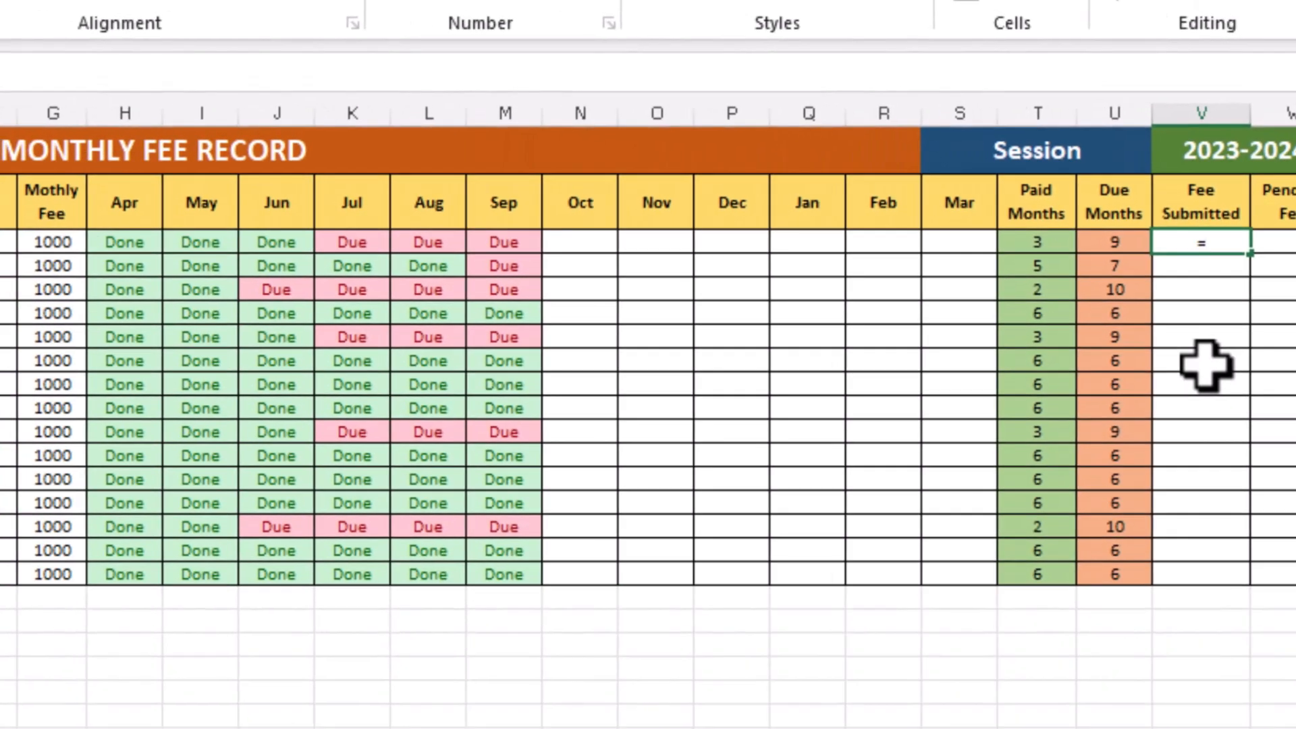
pyautogui.click(46, 241)
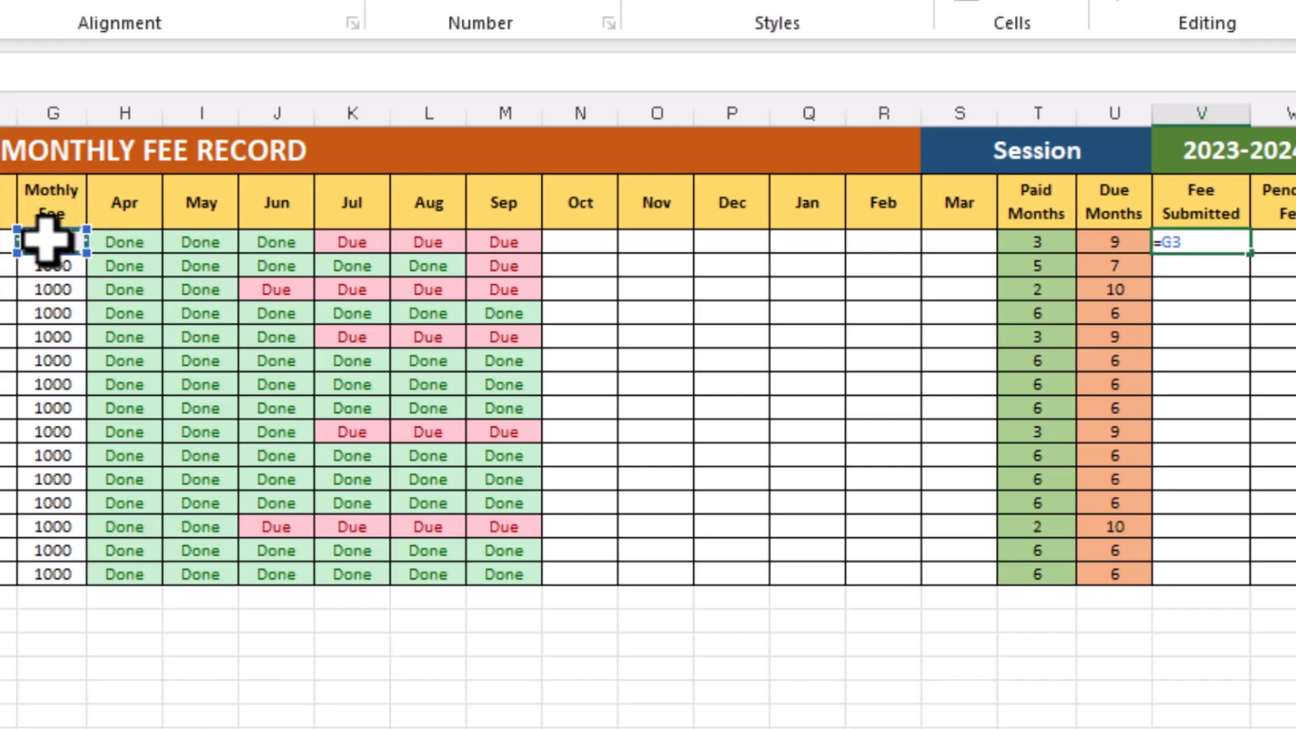
pyautogui.write('*')
pyautogui.click(1019, 242)
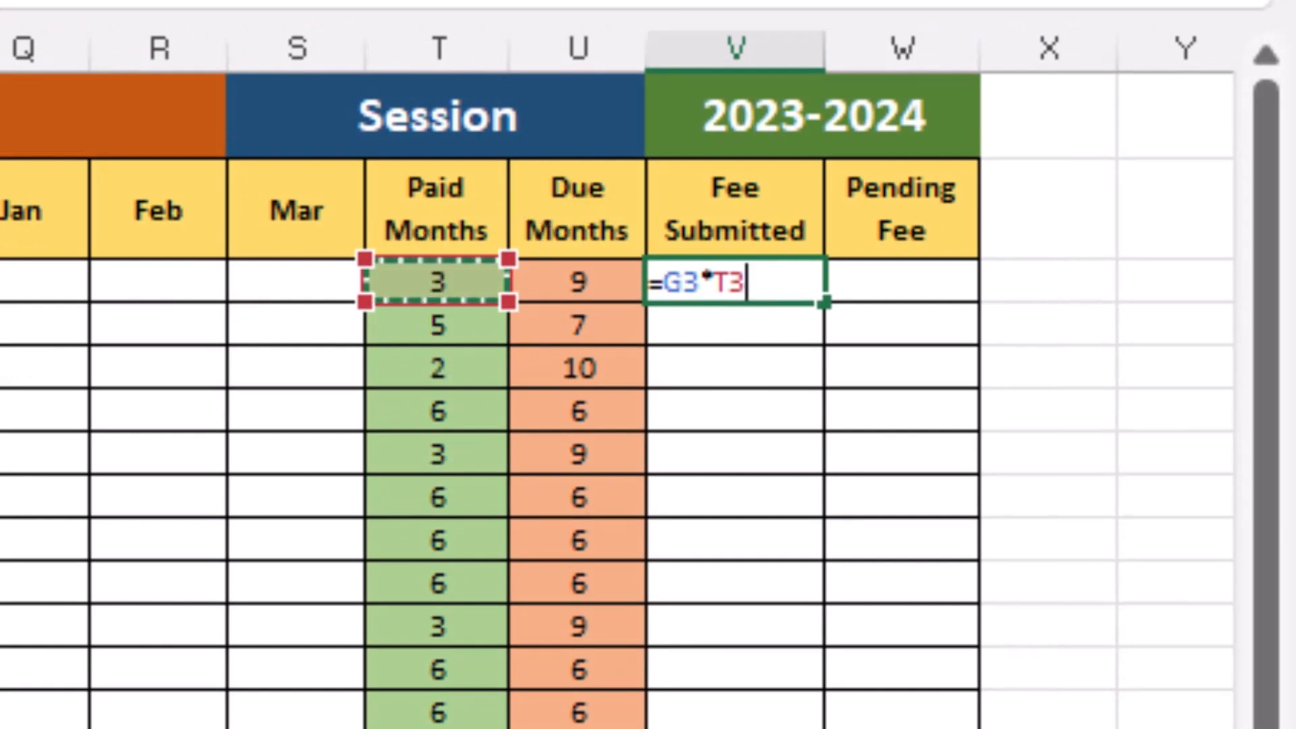
pyautogui.press('Return')
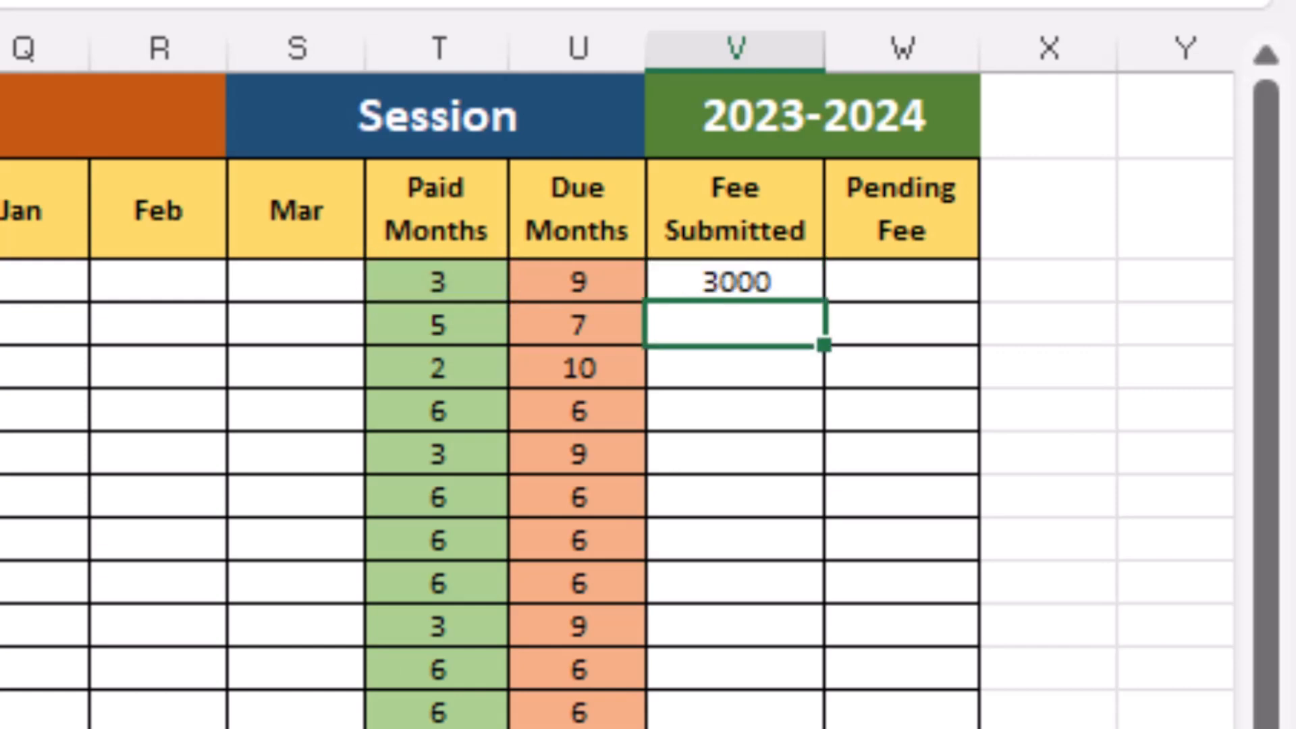
# Fill the Fee Submitted formula down to every student row
pyautogui.click(736, 282)
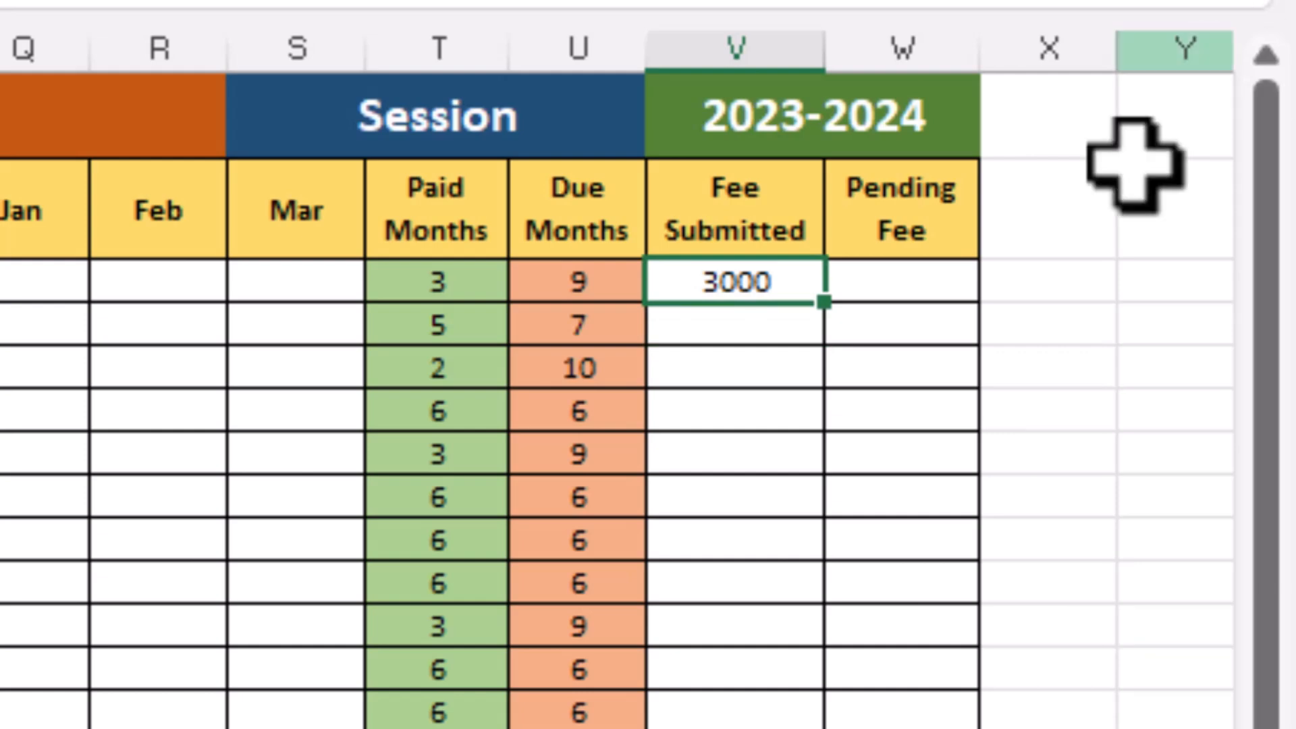
pyautogui.click(823, 302)
pyautogui.moveTo(823, 302); pyautogui.dragTo(897, 702)
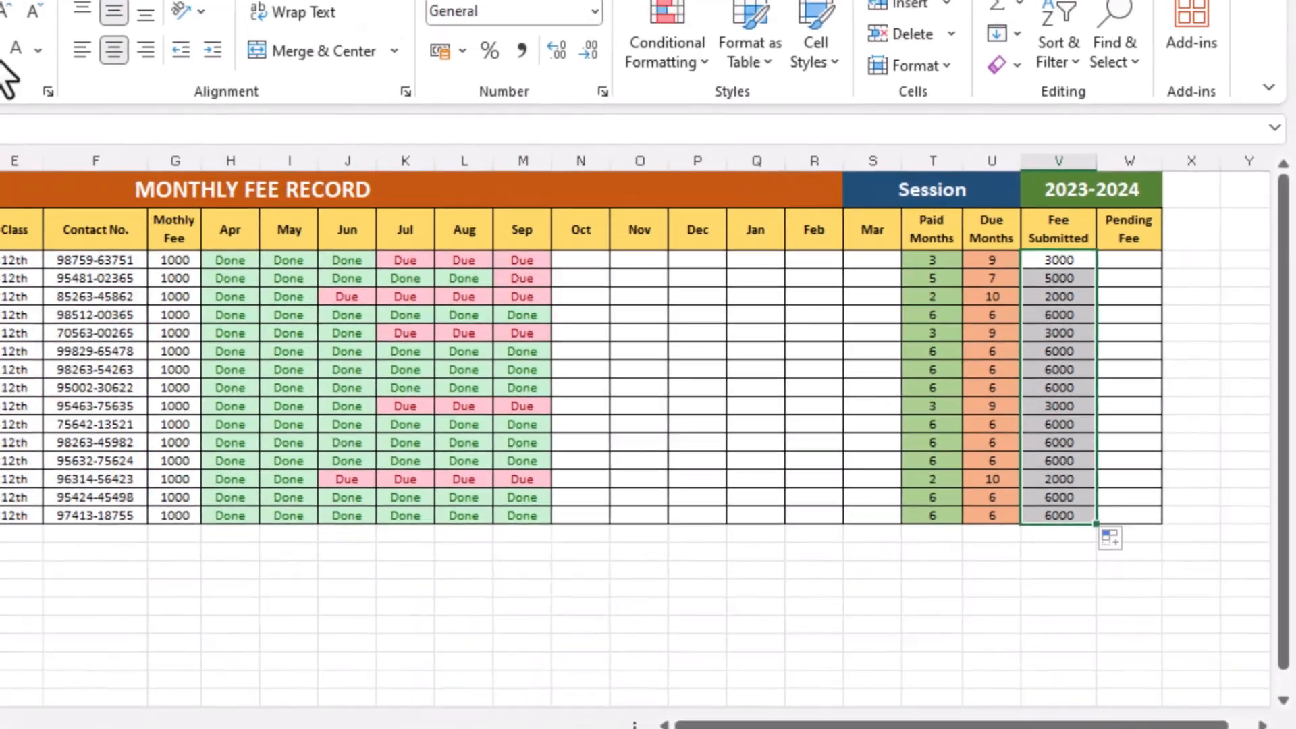
pyautogui.click(27, 62)
pyautogui.click(882, 627)
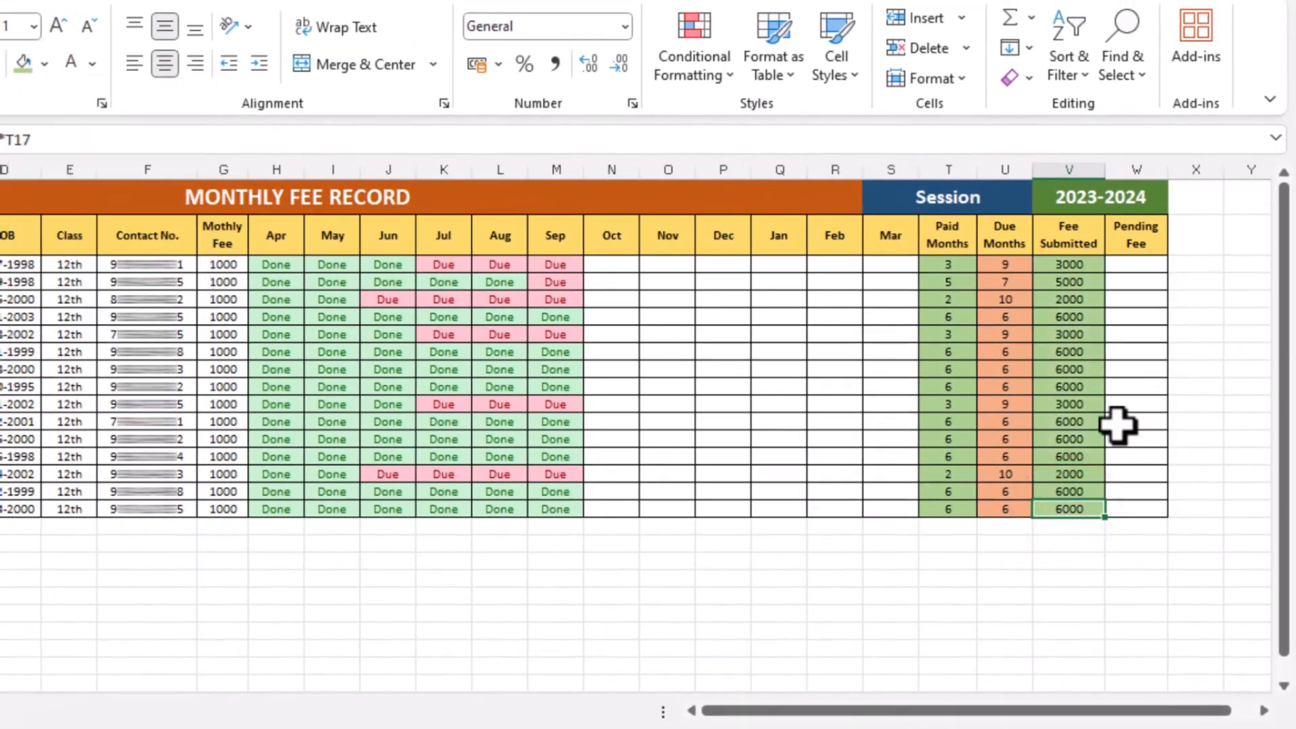
# Enter =G3*U3 in the first student's Pending Fee cell
pyautogui.click(1153, 262)
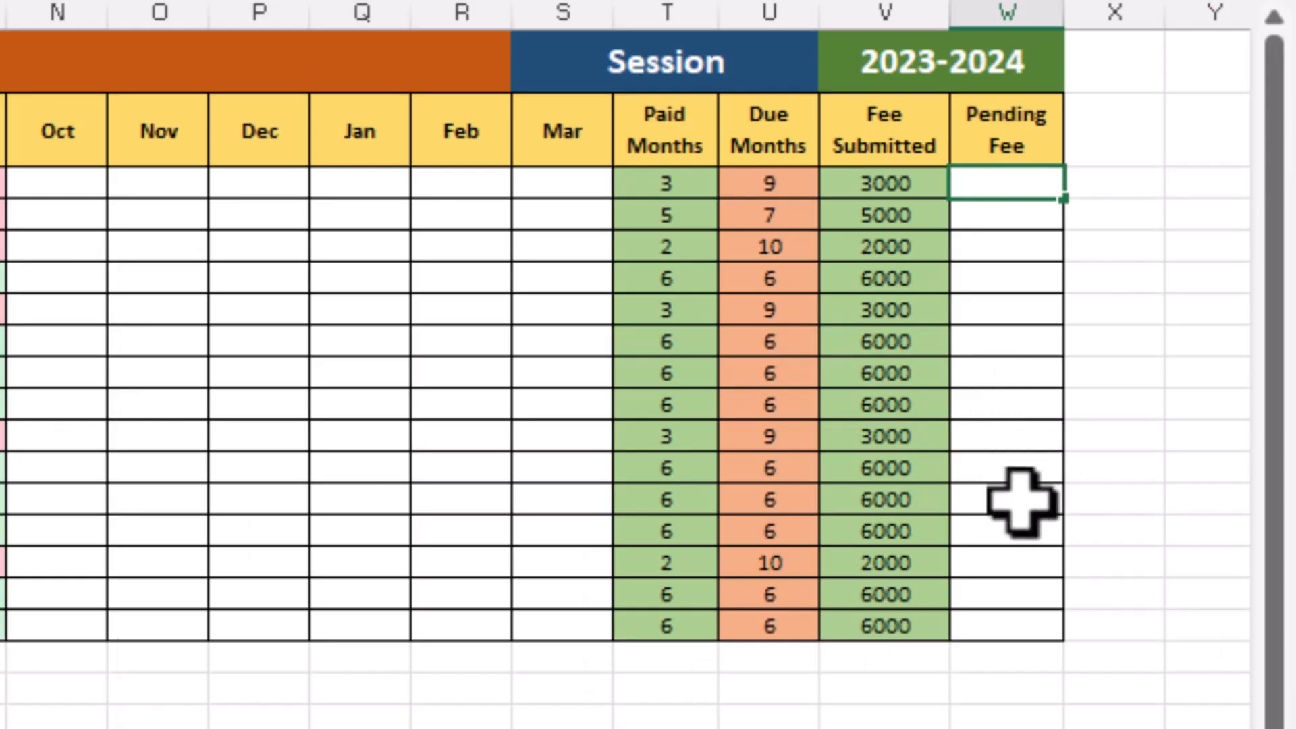
pyautogui.write('=G3*')
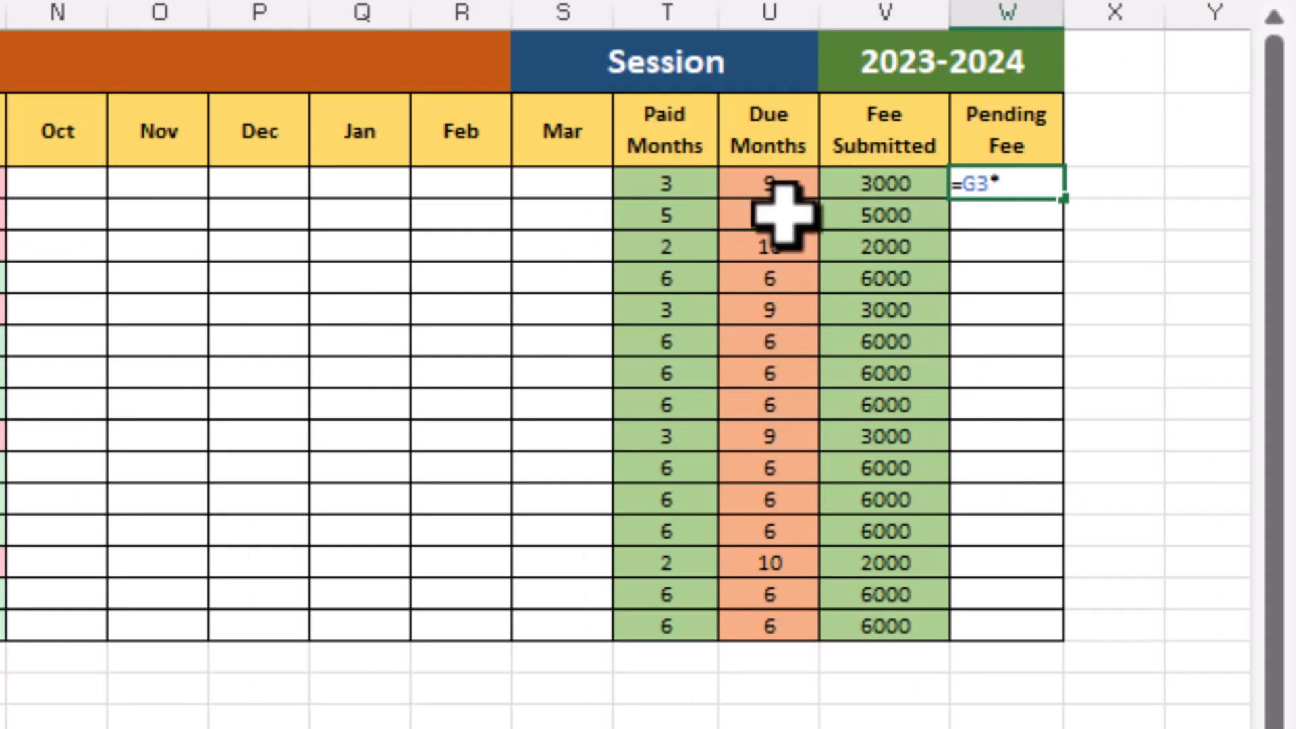
pyautogui.click(776, 188)
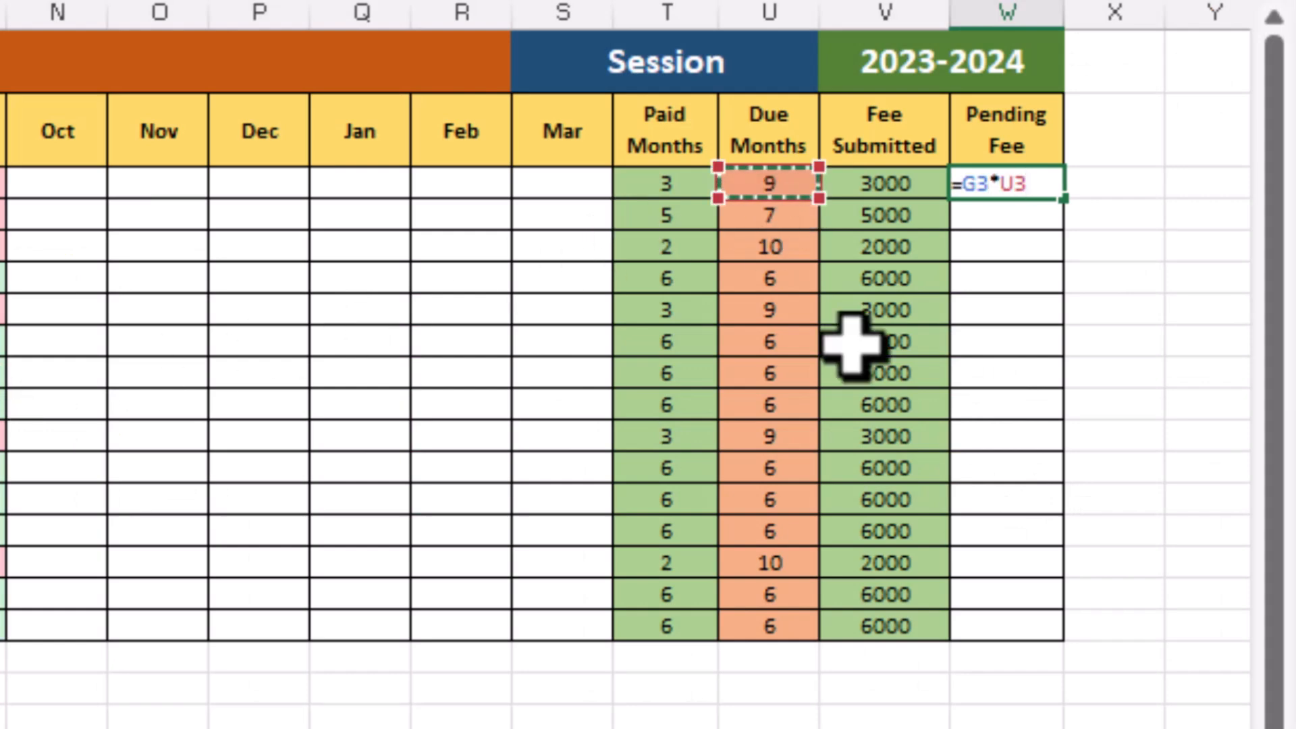
pyautogui.press('Return')
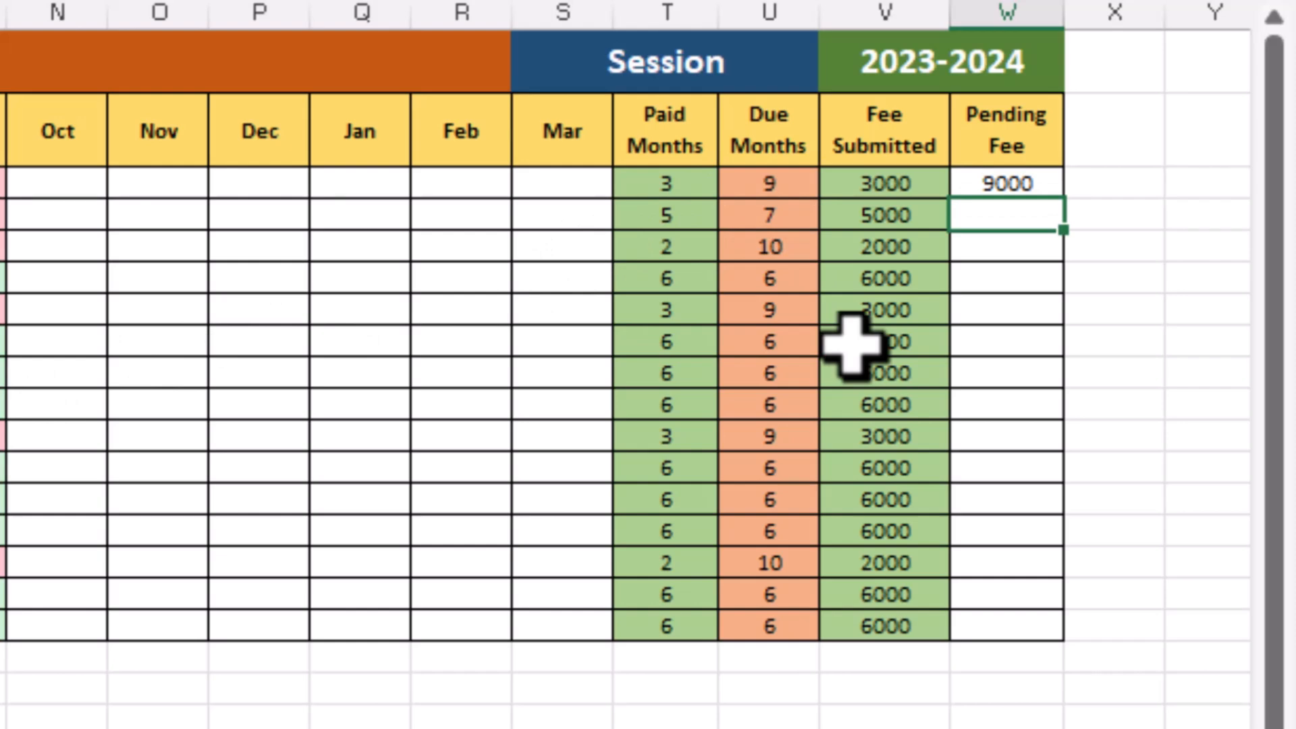
# Fill the Pending Fee formula down to every student row
pyautogui.press('Up')
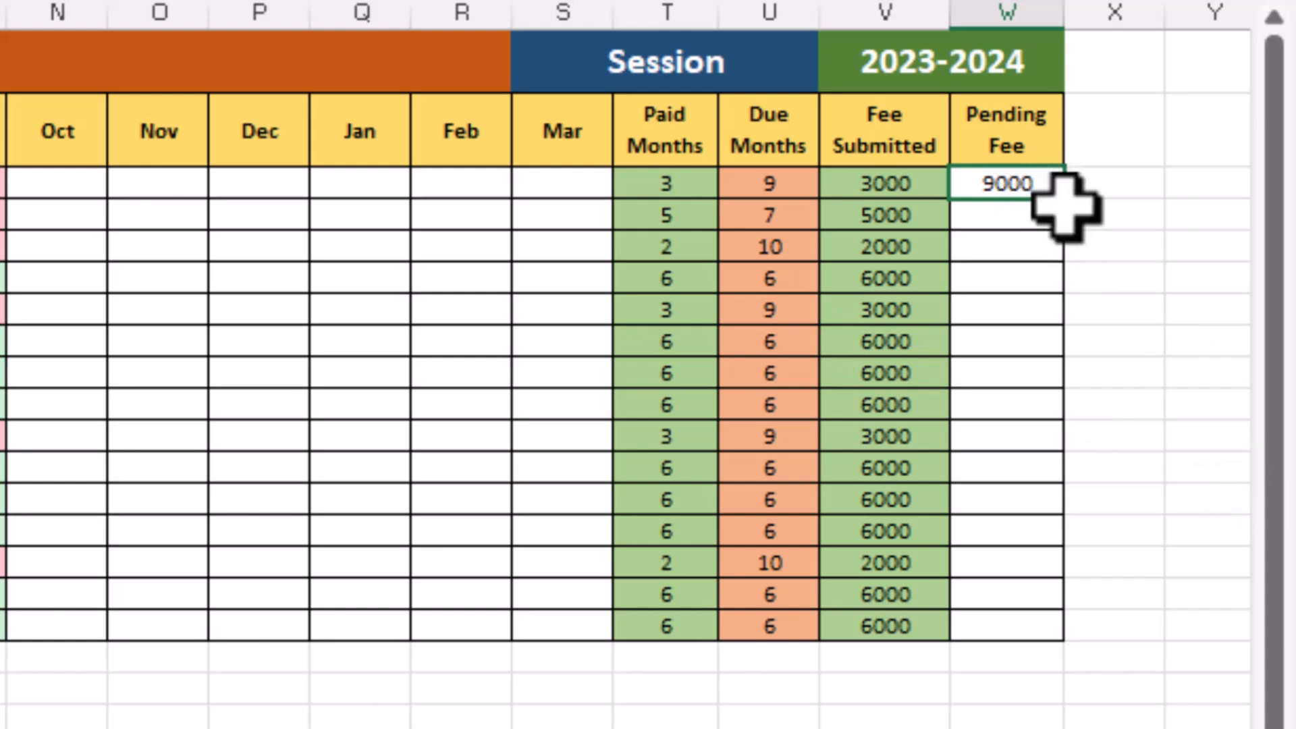
pyautogui.doubleClick(1070, 202)
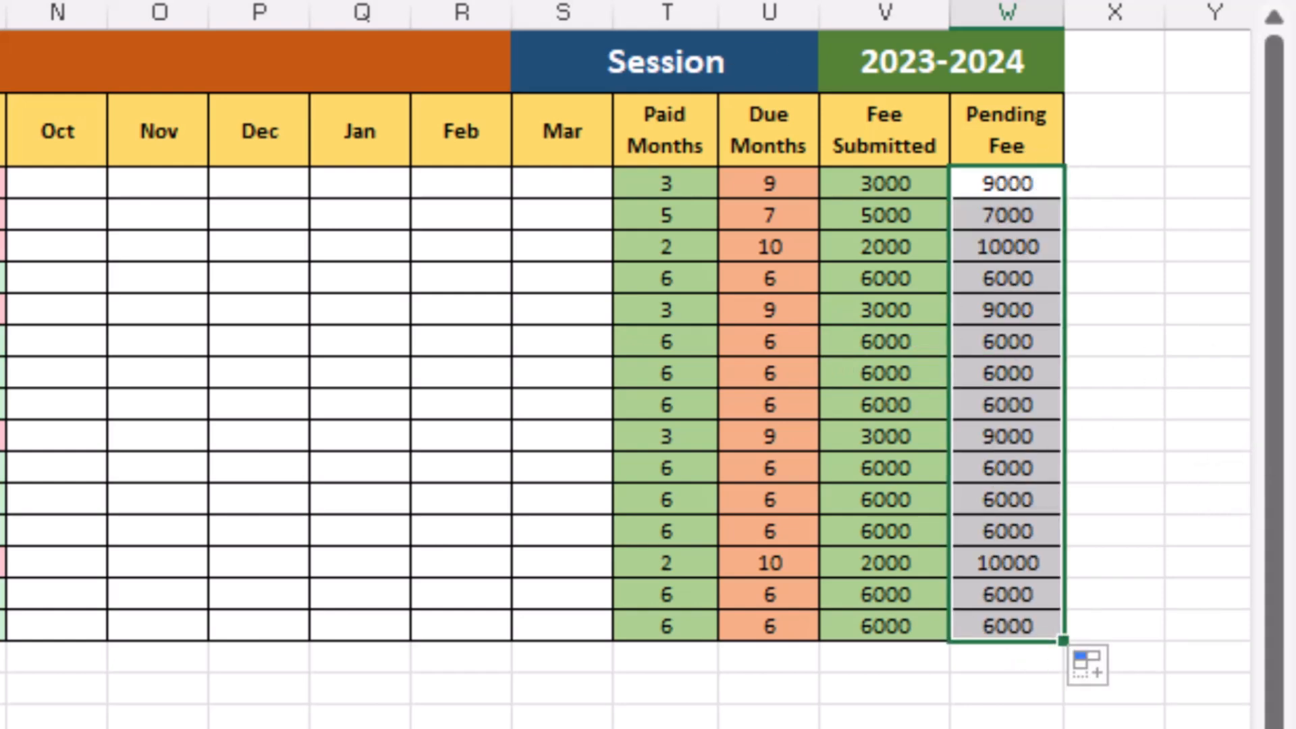
pyautogui.press('Escape')
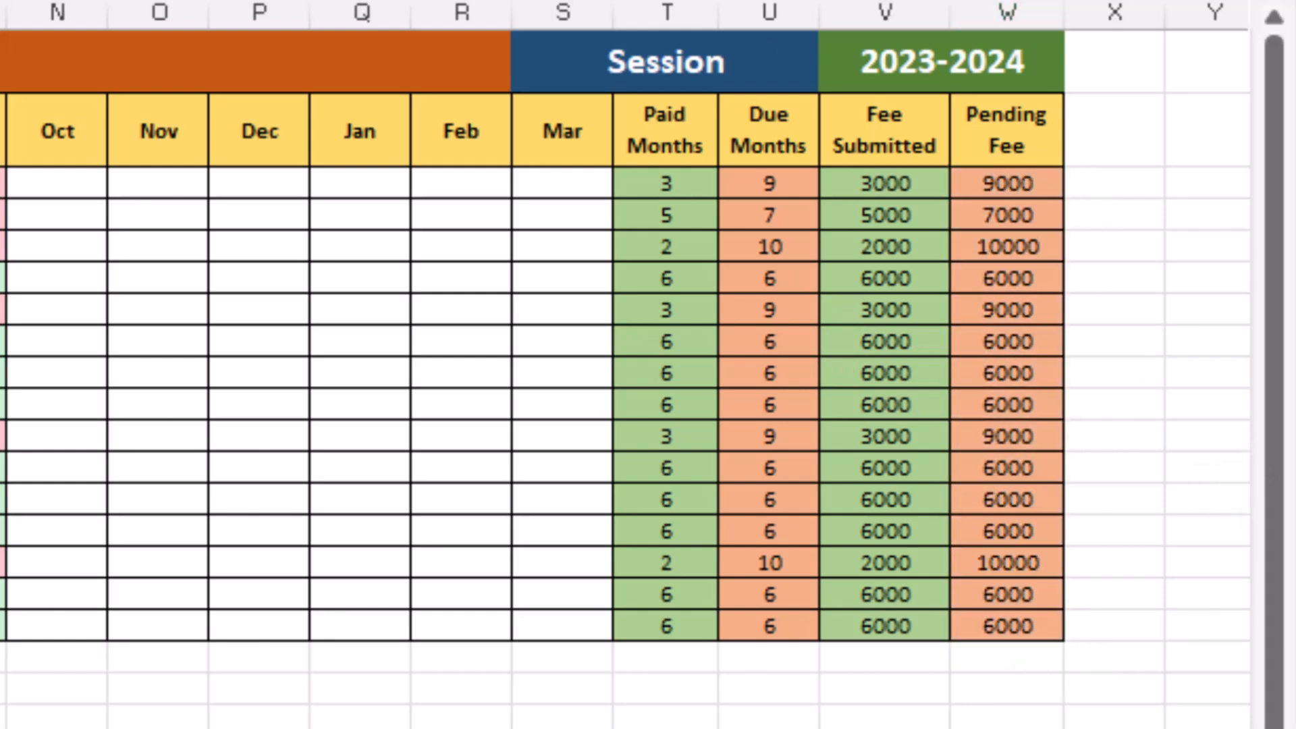
pyautogui.click(1008, 626)
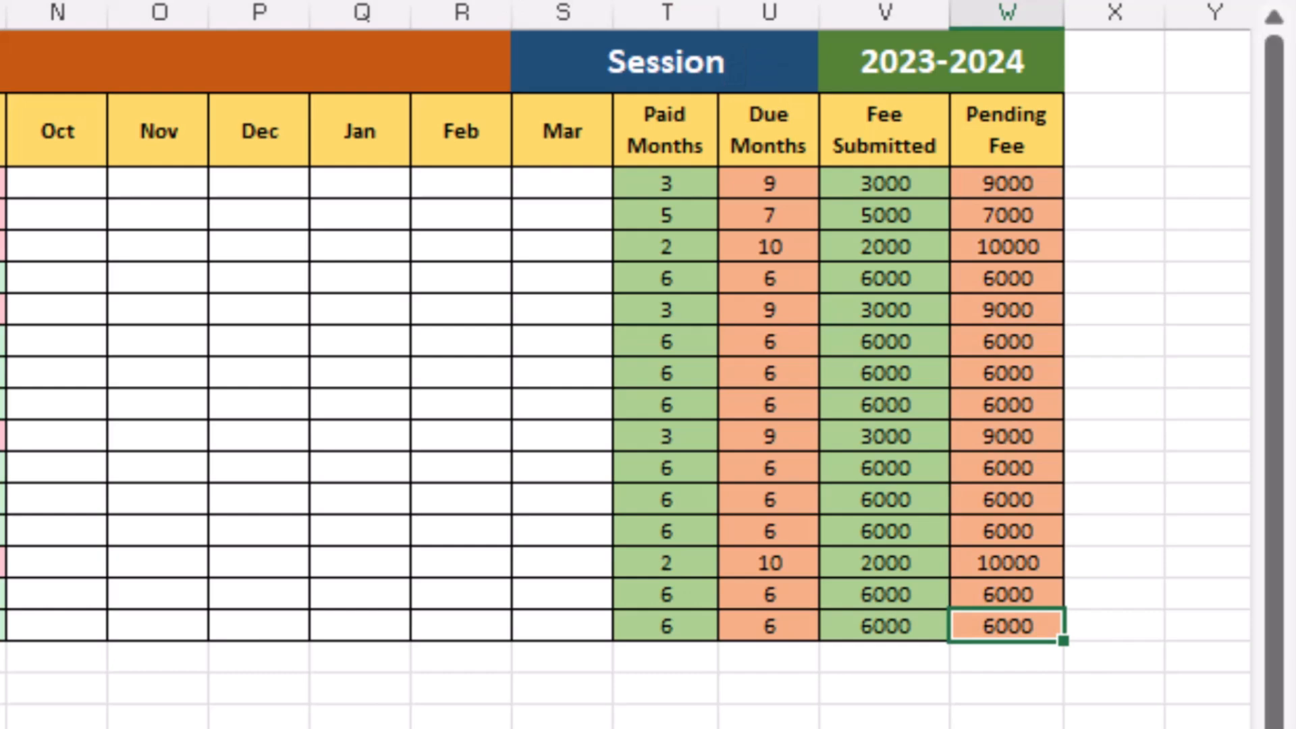